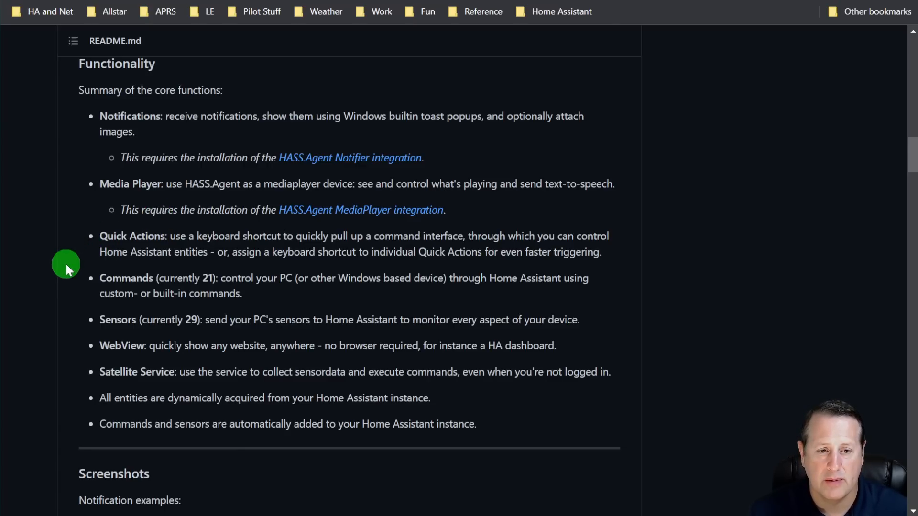
- Review the HASS.Agent README from the core functions to the Installation section, and launch the HASS.Agent installer
scroll(62, 279, down, 2)
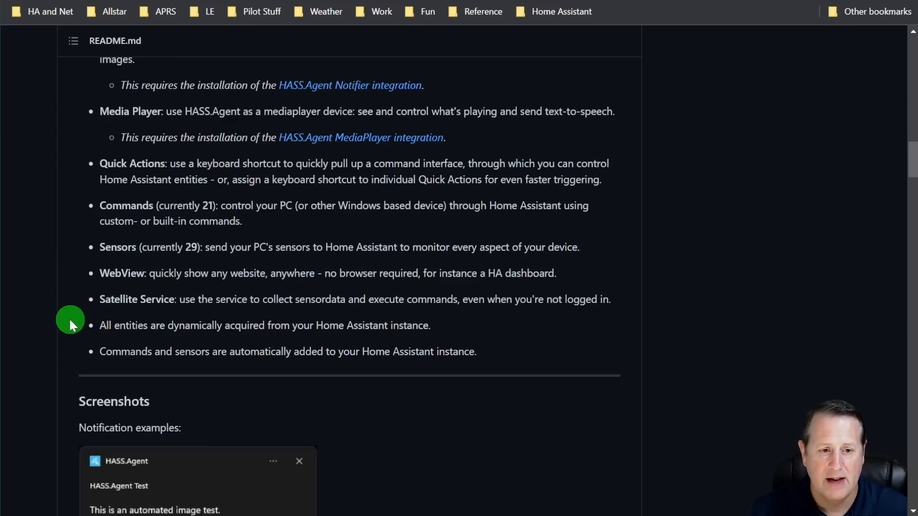
scroll(70, 325, down, 1)
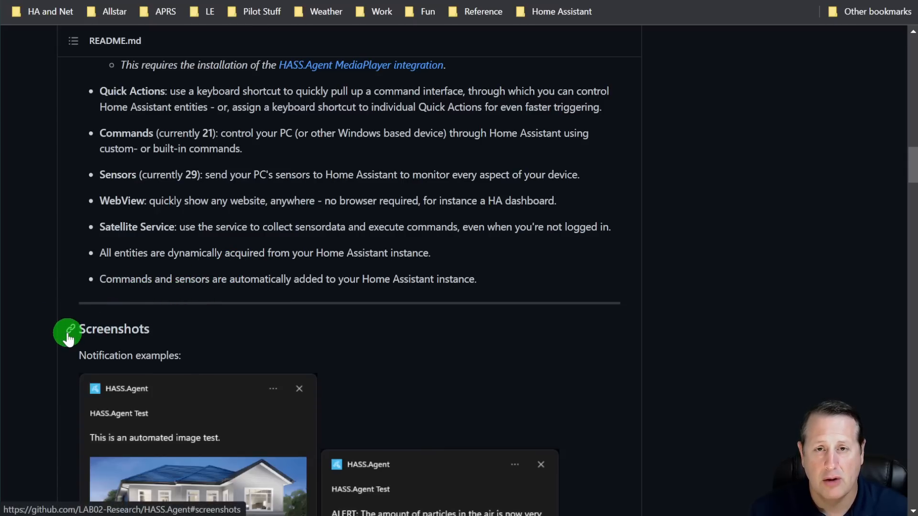
scroll(57, 340, down, 15)
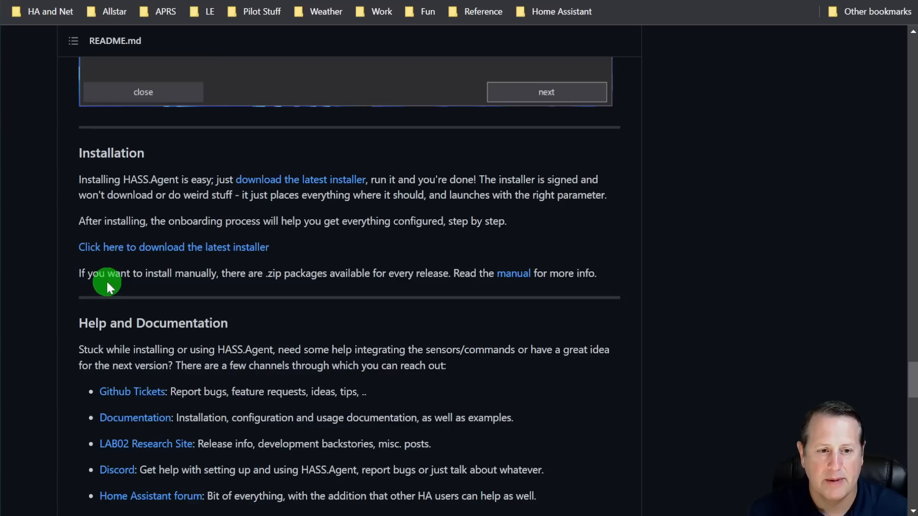
click(107, 498)
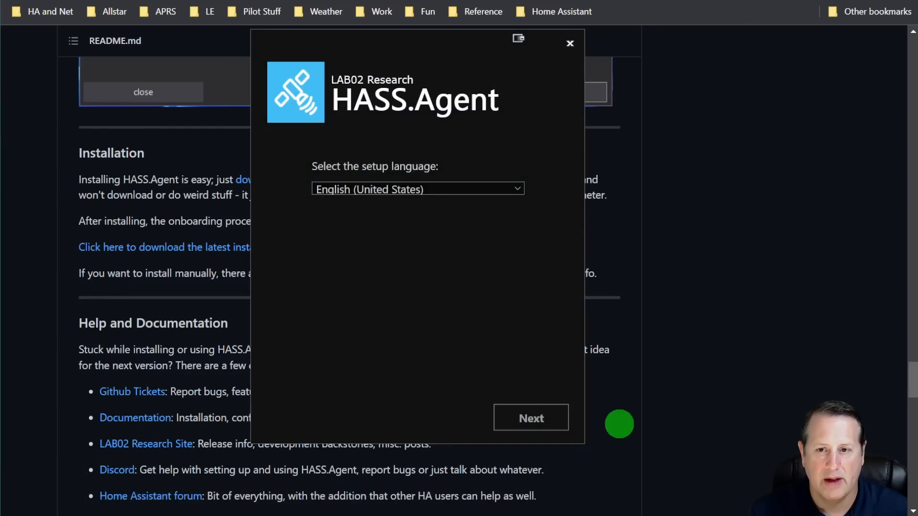
- Install HASS.Agent with its missing prerequisites, using English (United States) as the setup language and agreeing to the license terms
click(536, 426)
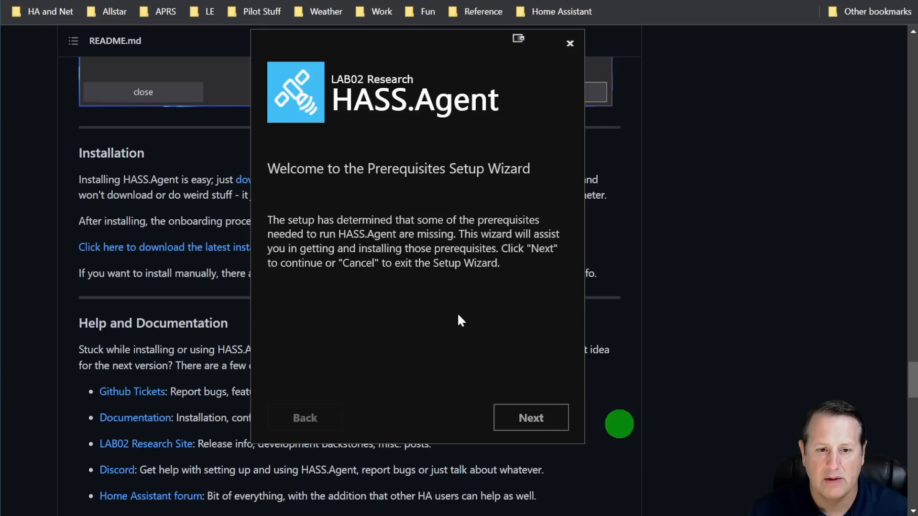
click(548, 414)
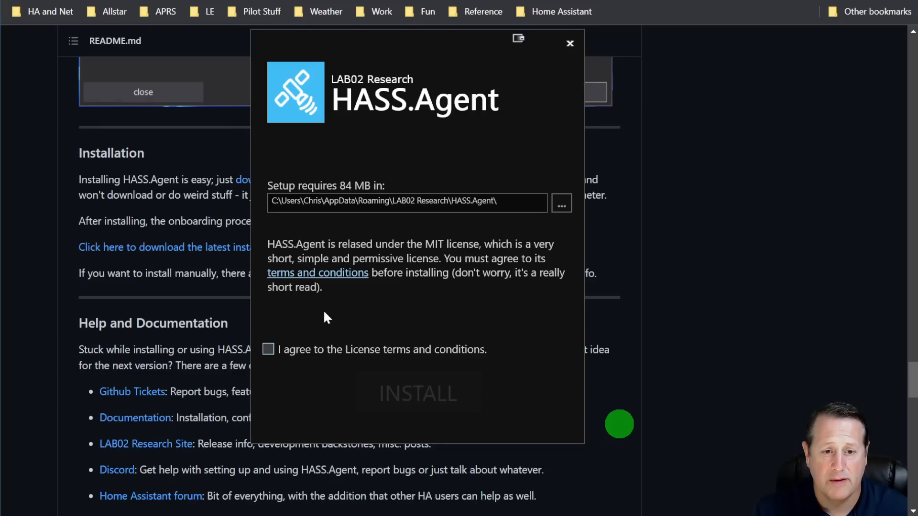
click(268, 351)
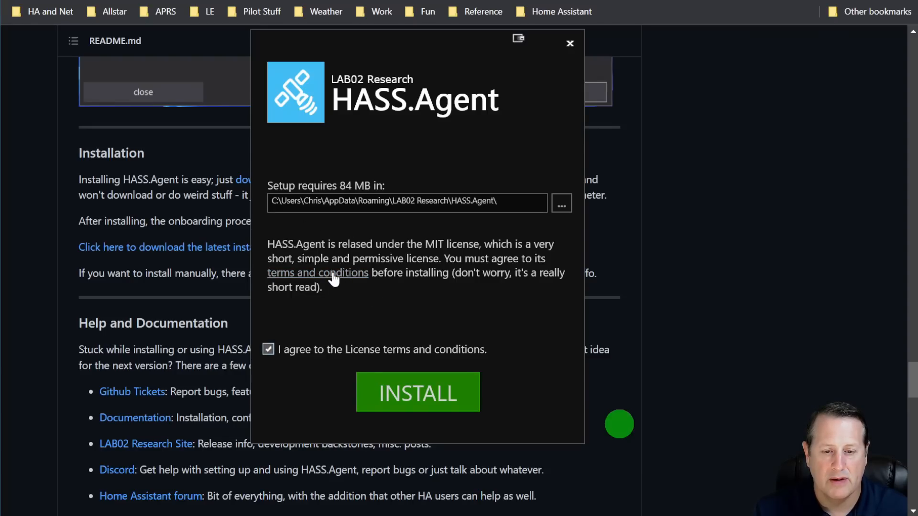
click(412, 397)
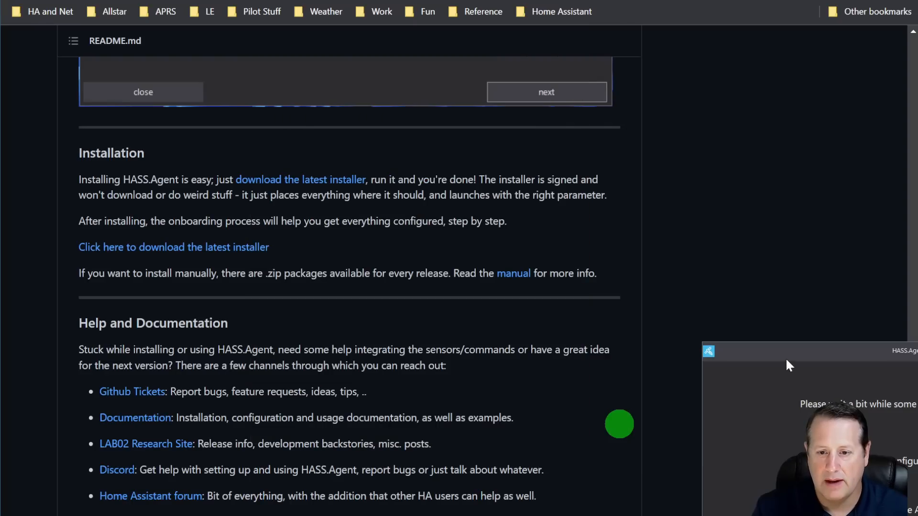
- Dismiss the alternative scaling notice and bring the HASS.Agent onboarding window fully into view
drag(575, 268, 201, 145)
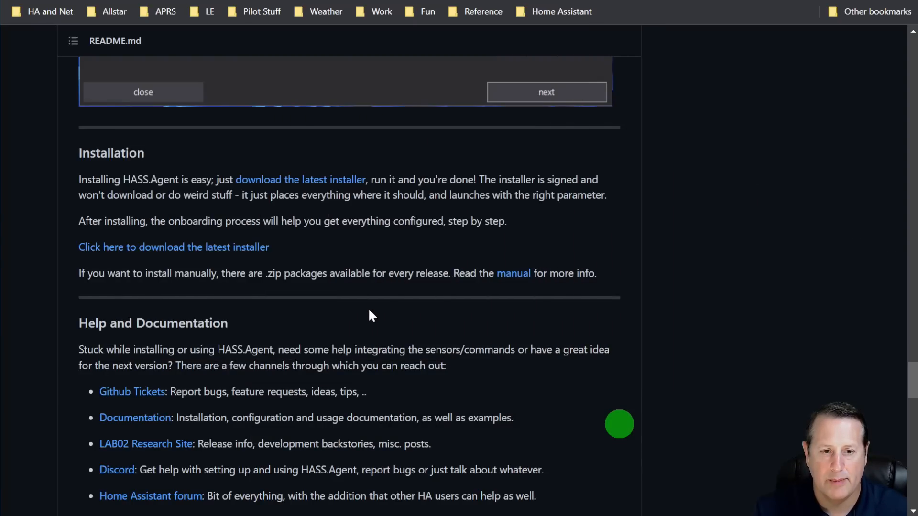
drag(630, 286, 468, 130)
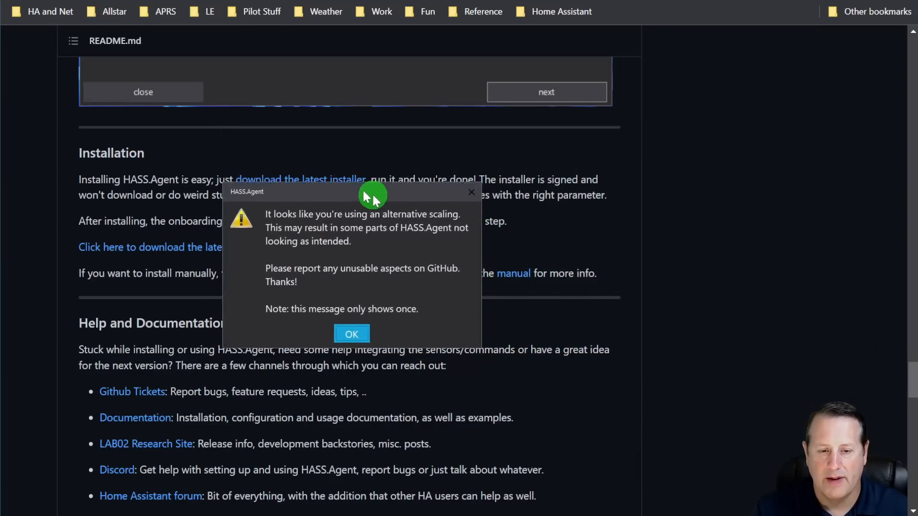
drag(362, 188, 314, 159)
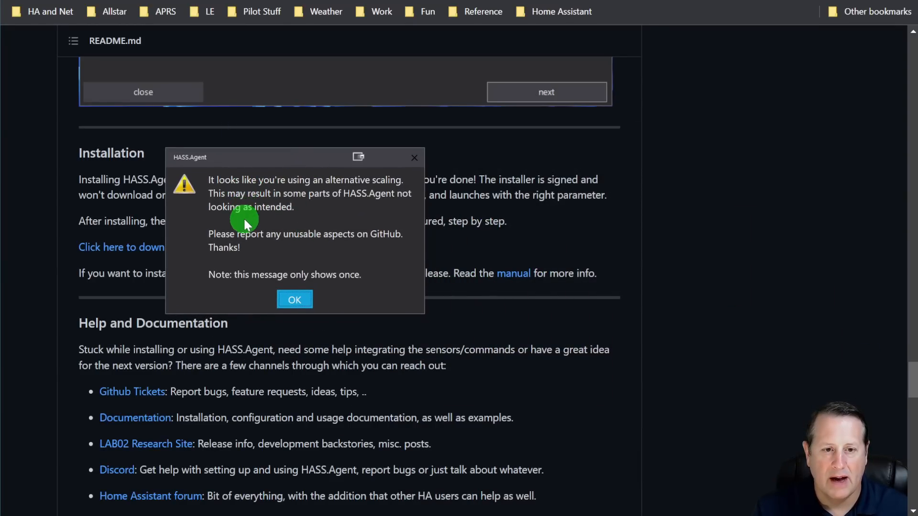
drag(264, 162, 358, 183)
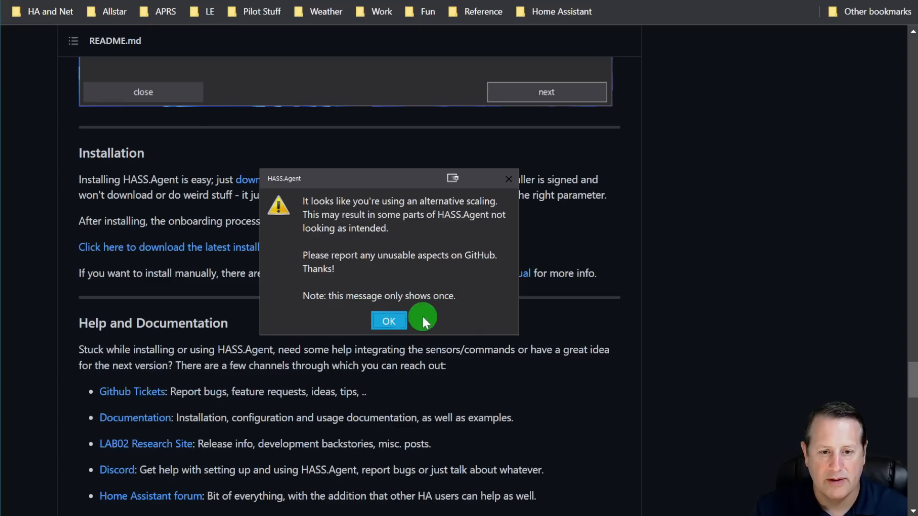
click(389, 320)
drag(750, 280, 252, 39)
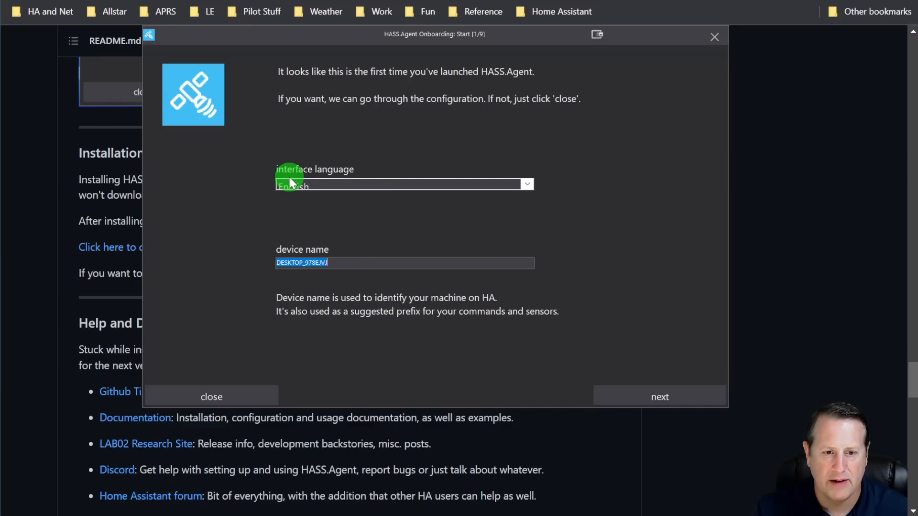
- Set the device name to "superman desktop" with English as the interface language, and continue the onboarding
text(super)
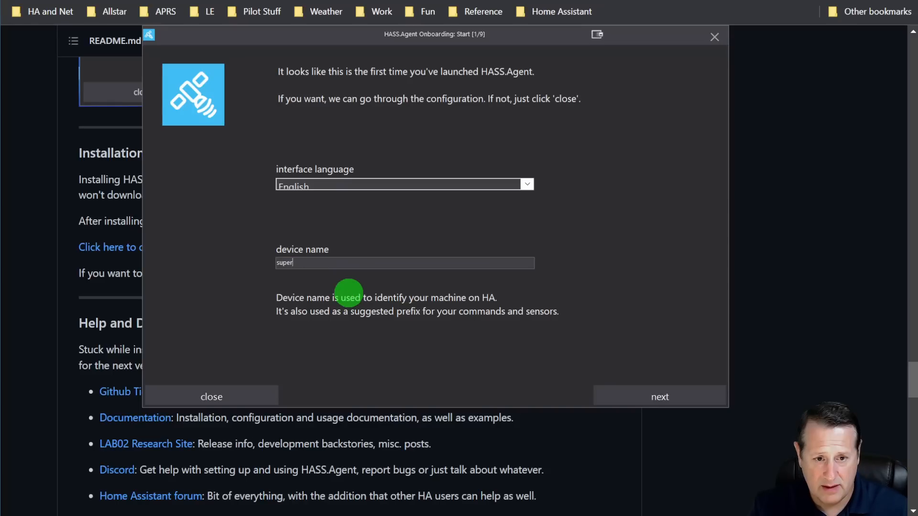
text(man desktop)
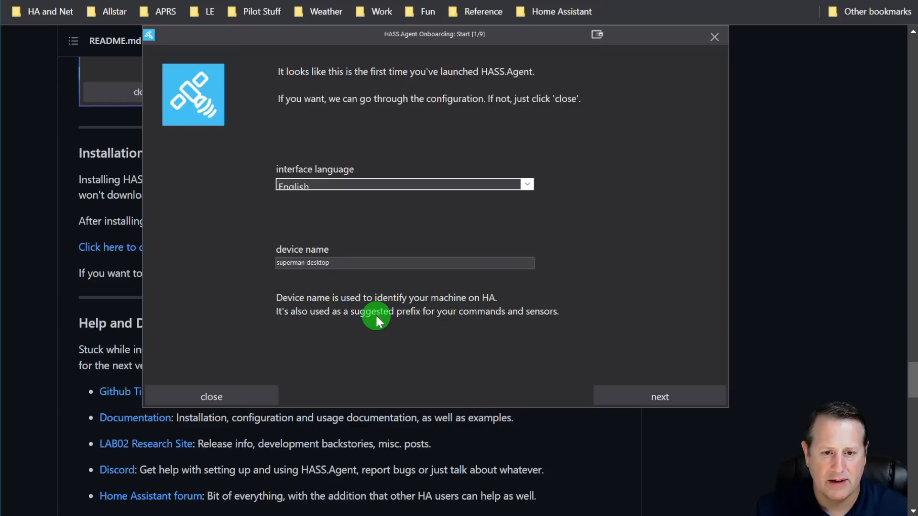
click(653, 388)
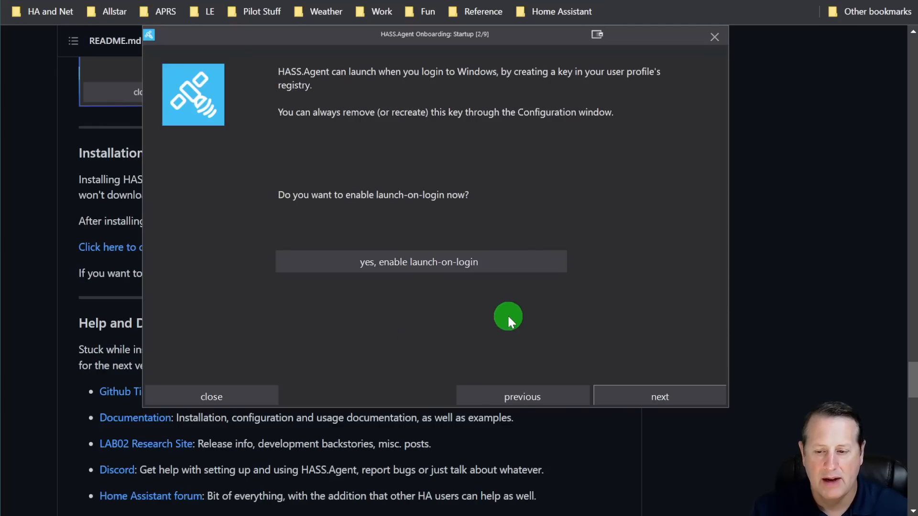
- Enable launch-on-login and accept the local API on port 5115 with notifications, mediaplayer and text-to-speech enabled
click(488, 265)
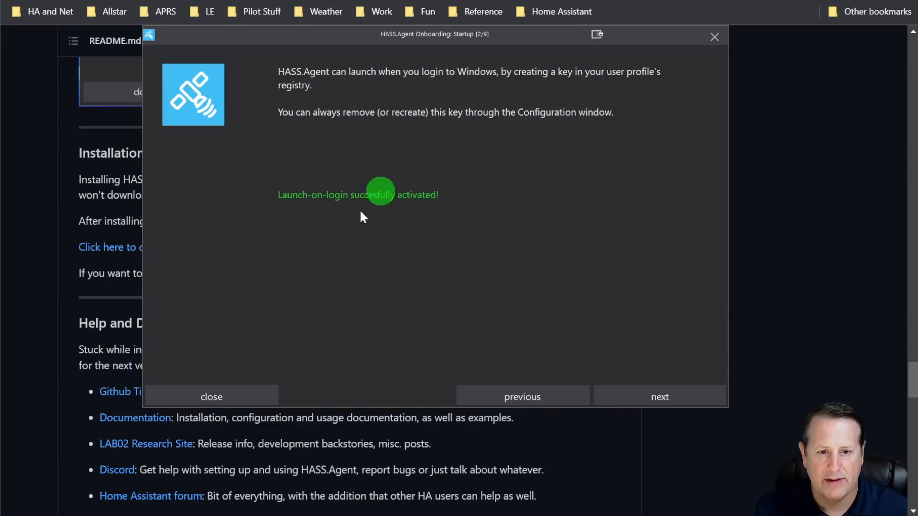
click(671, 397)
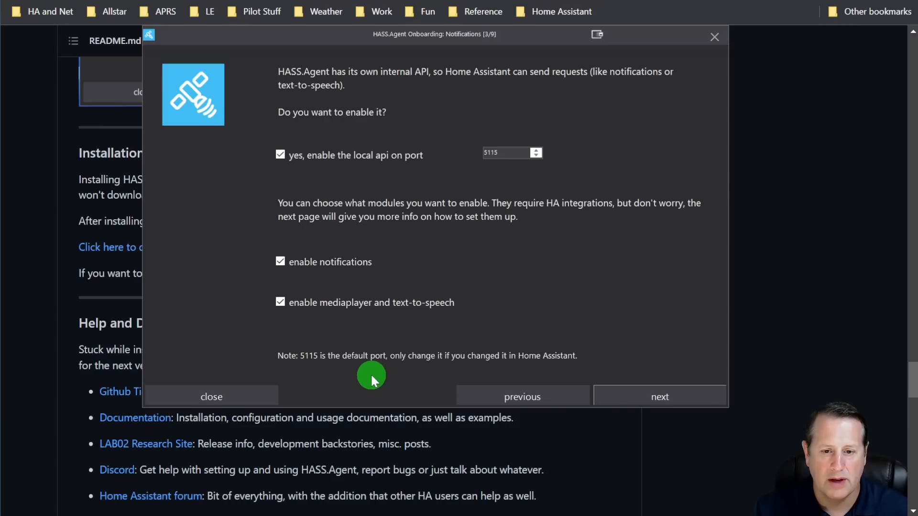
click(681, 395)
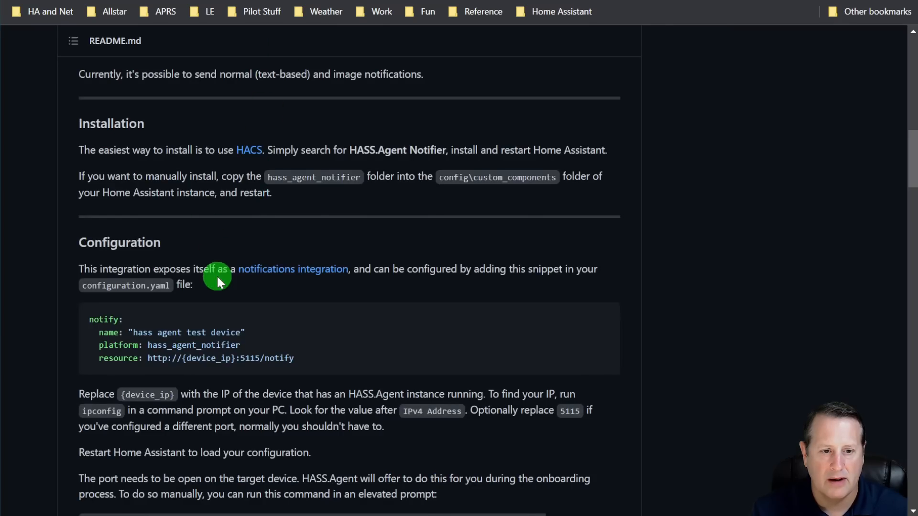
- Examine the installation and configuration instructions in the HASS.Agent Notifier and HASS.Agent MediaPlayer READMEs
scroll(217, 277, up, 15)
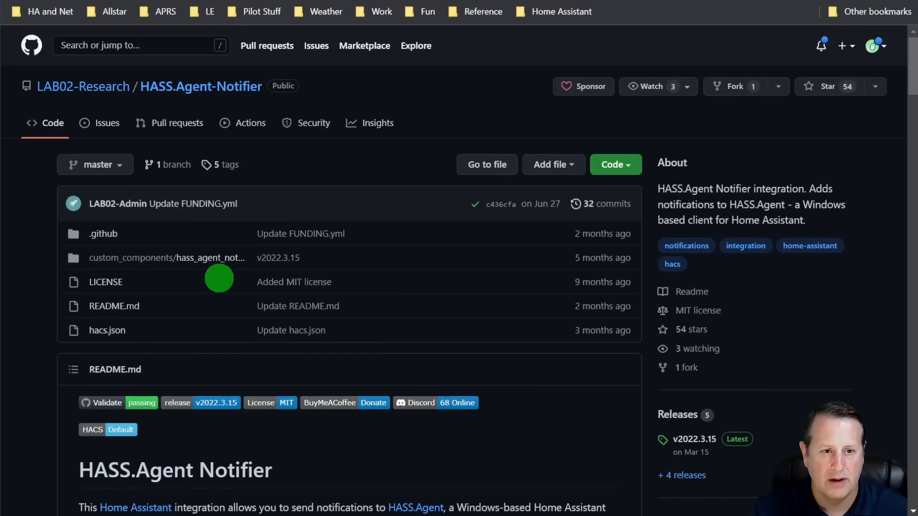
scroll(167, 304, down, 5)
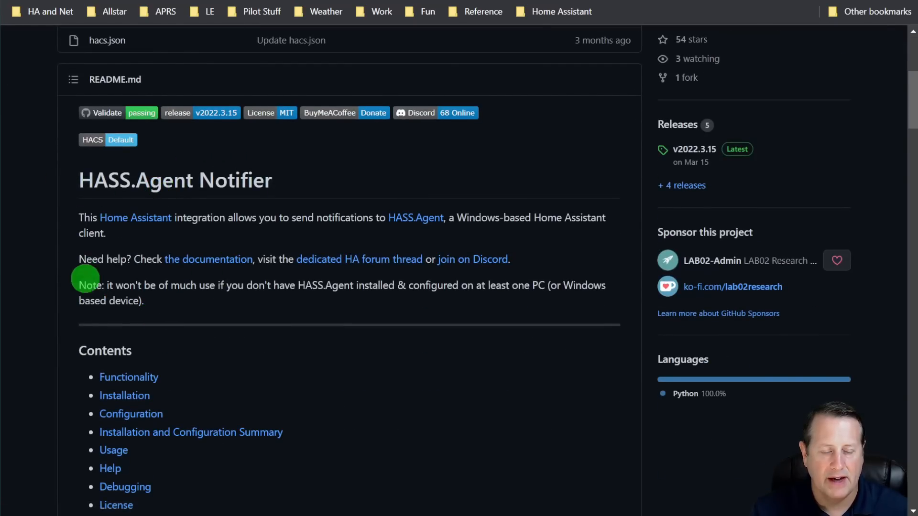
scroll(79, 309, down, 8)
scroll(81, 195, down, 3)
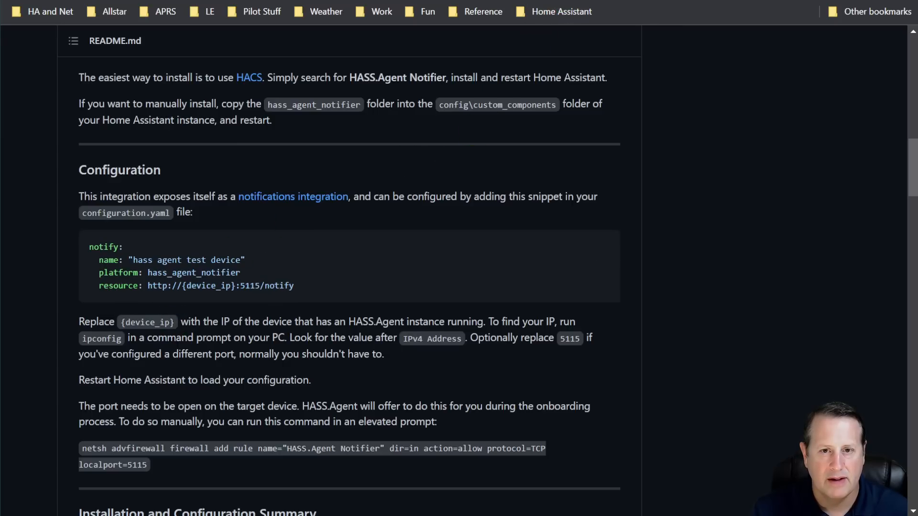
scroll(286, 270, down, 10)
scroll(263, 340, up, 15)
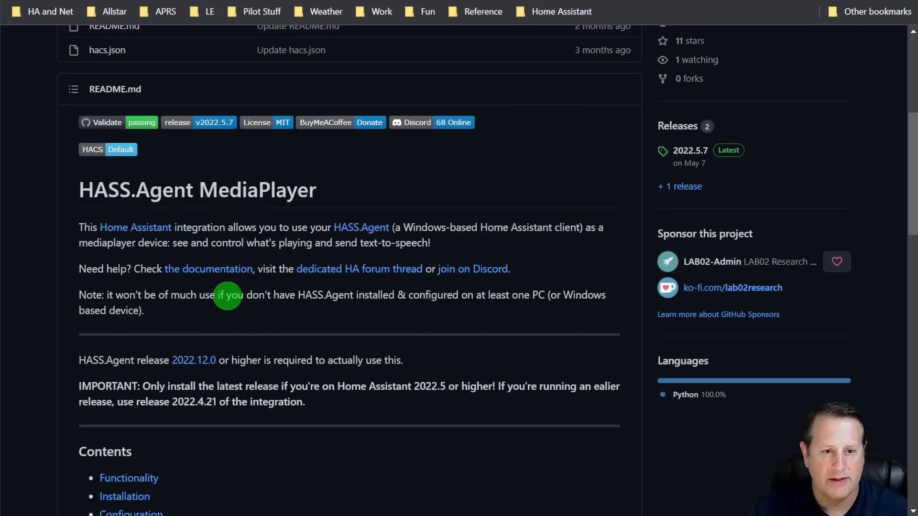
scroll(191, 268, down, 15)
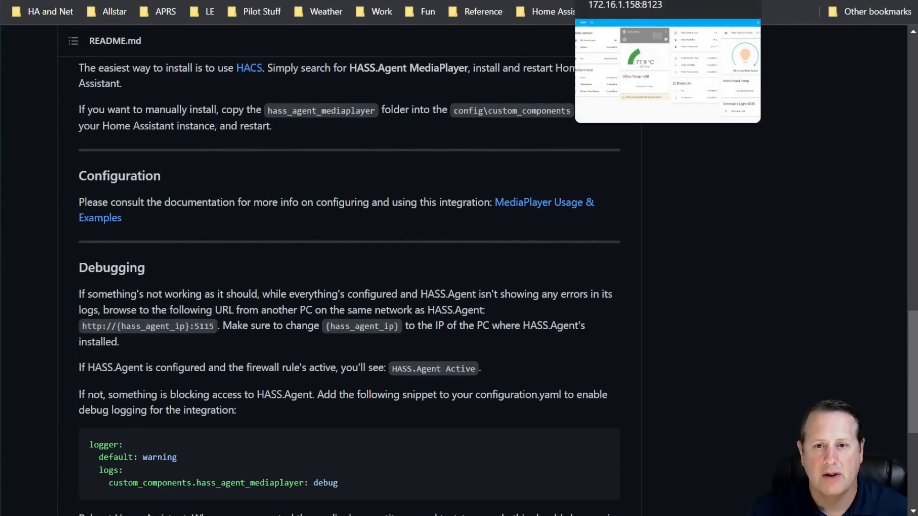
- Switch to Home Assistant and open the HACS repository browser for downloading new integrations
click(631, 0)
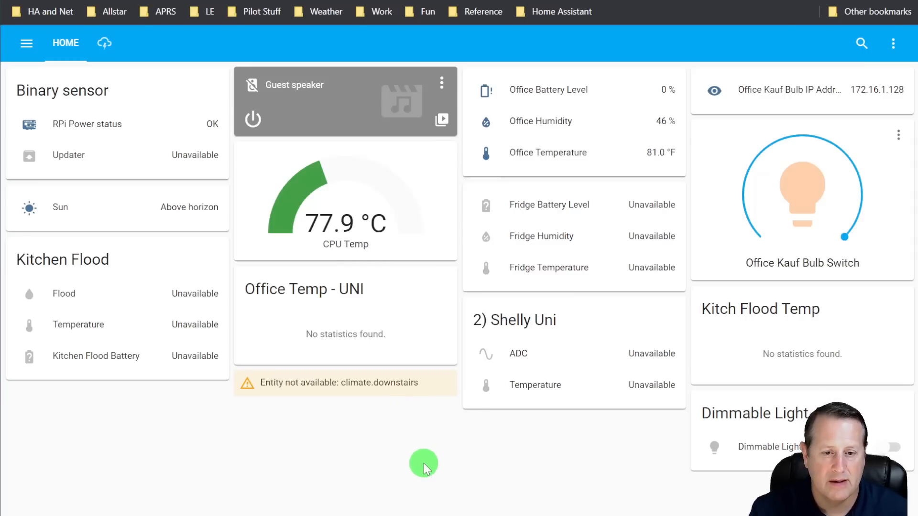
click(26, 44)
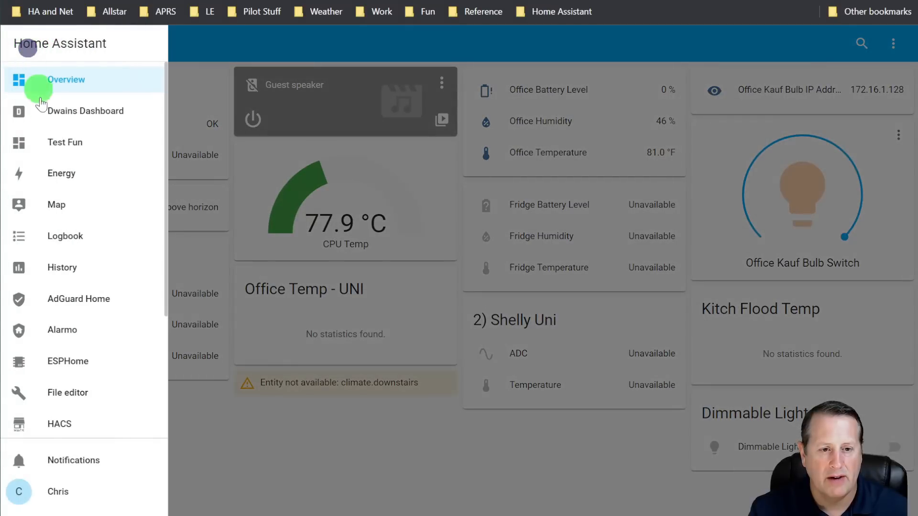
scroll(72, 270, down, 3)
click(72, 281)
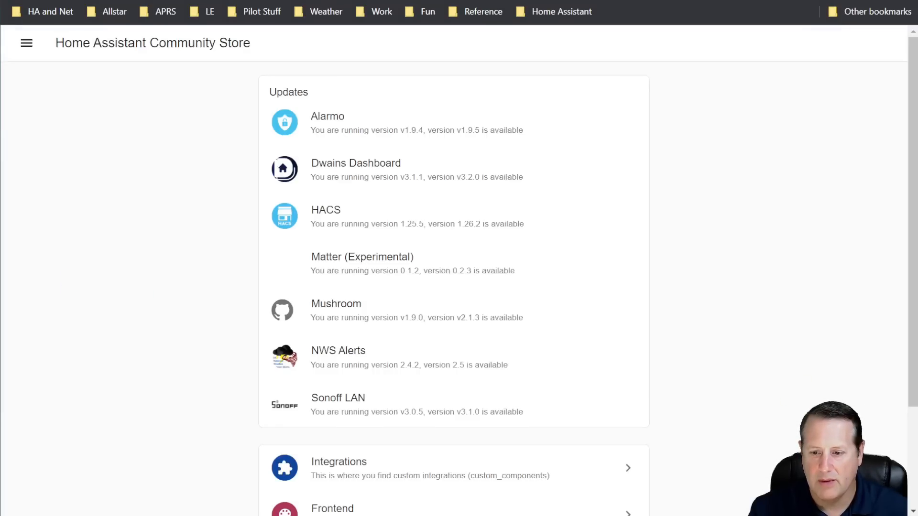
scroll(369, 283, down, 3)
click(412, 337)
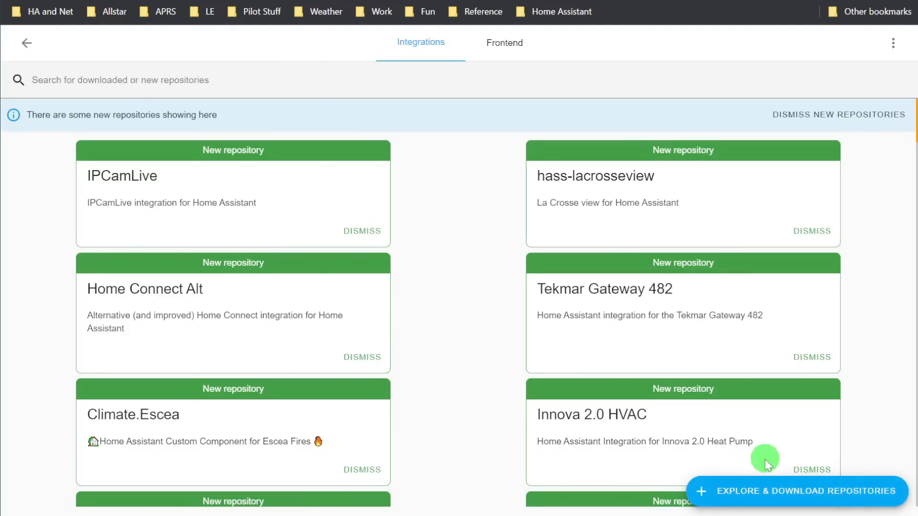
click(787, 491)
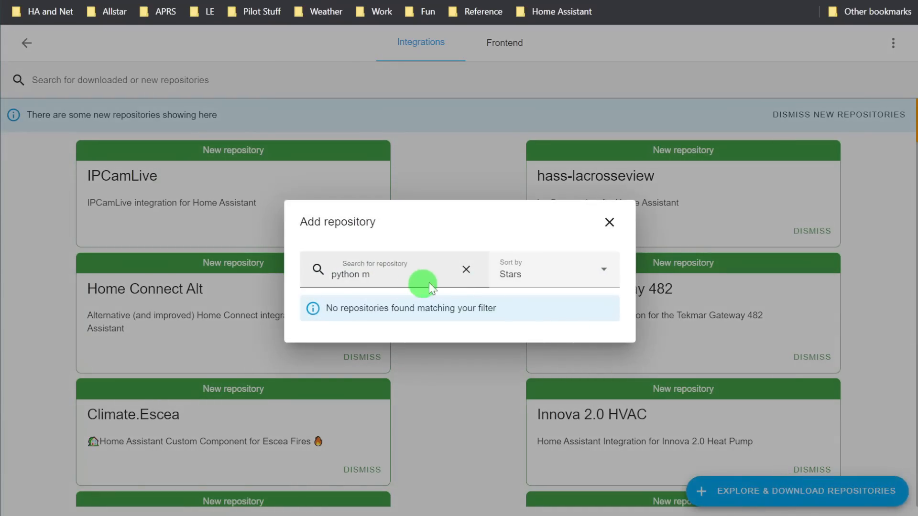
- Replace the repository search text with "agent" and open the HASS.Agent Notifier repository
click(466, 269)
click(149, 126)
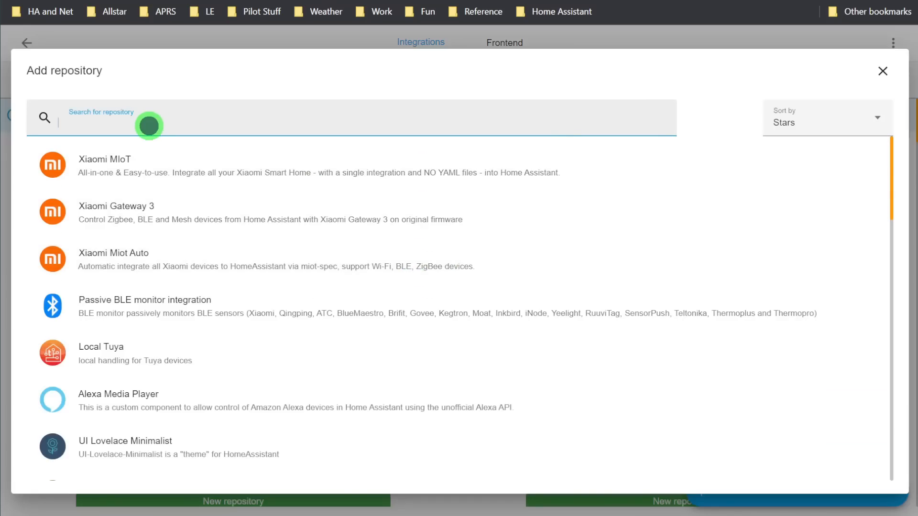
text(agent)
click(272, 272)
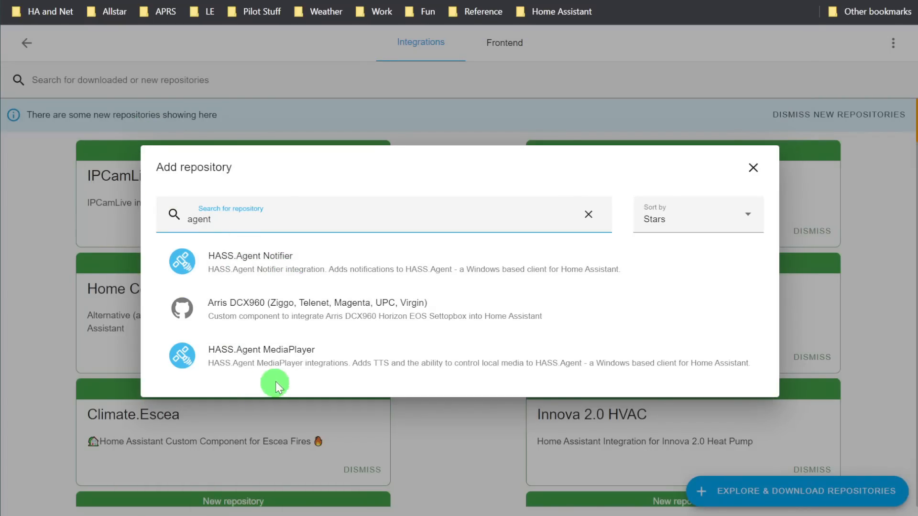
click(279, 273)
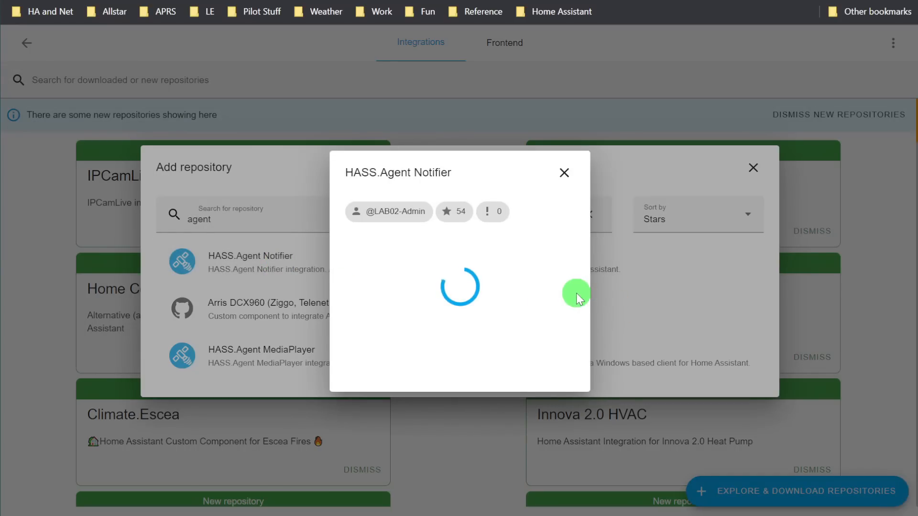
- Review the HASS.Agent Notifier README and download version v2022.3.15 of the integration
scroll(371, 262, down, 1)
scroll(370, 262, down, 15)
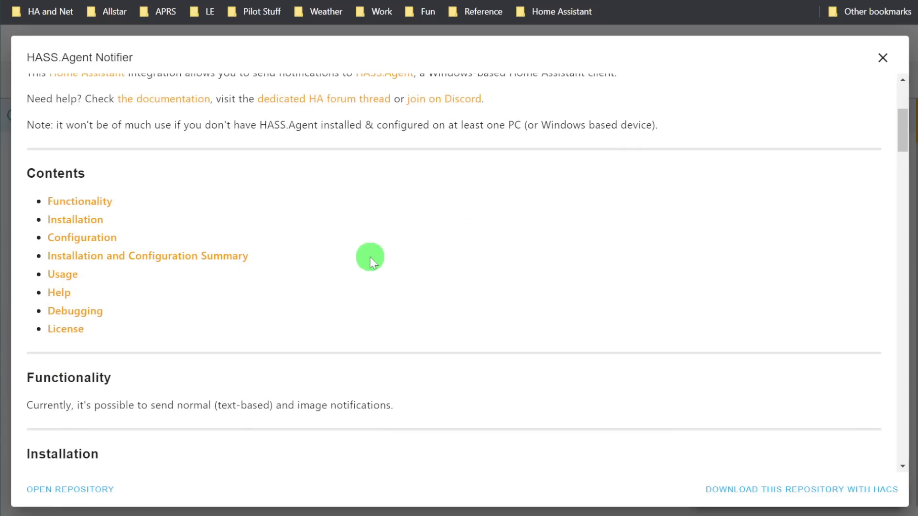
scroll(376, 259, down, 12)
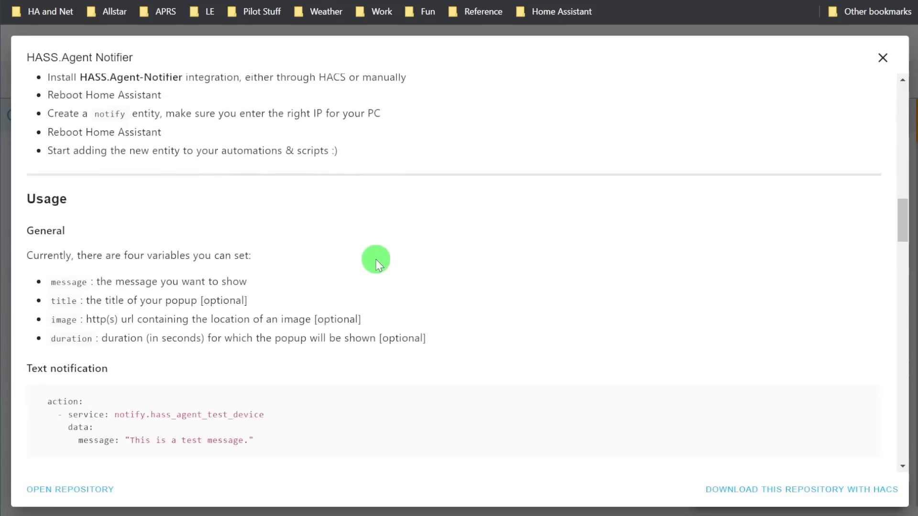
click(778, 488)
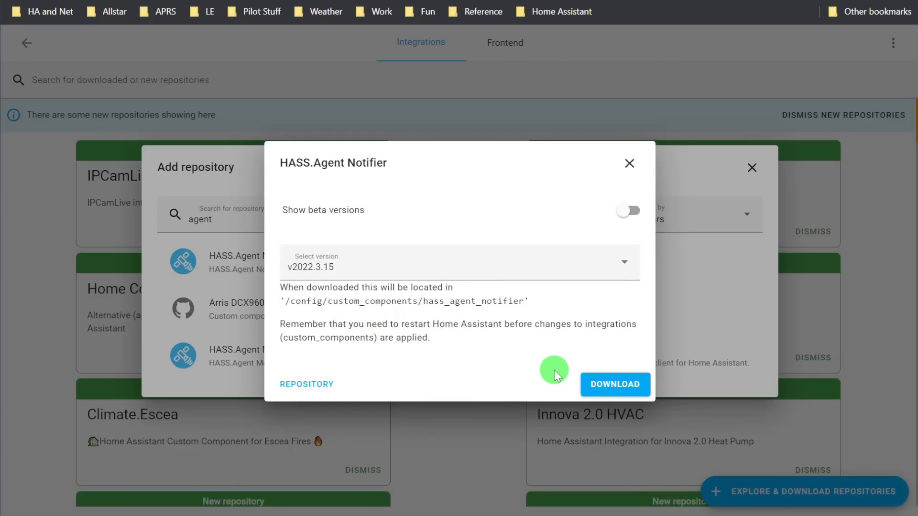
click(607, 385)
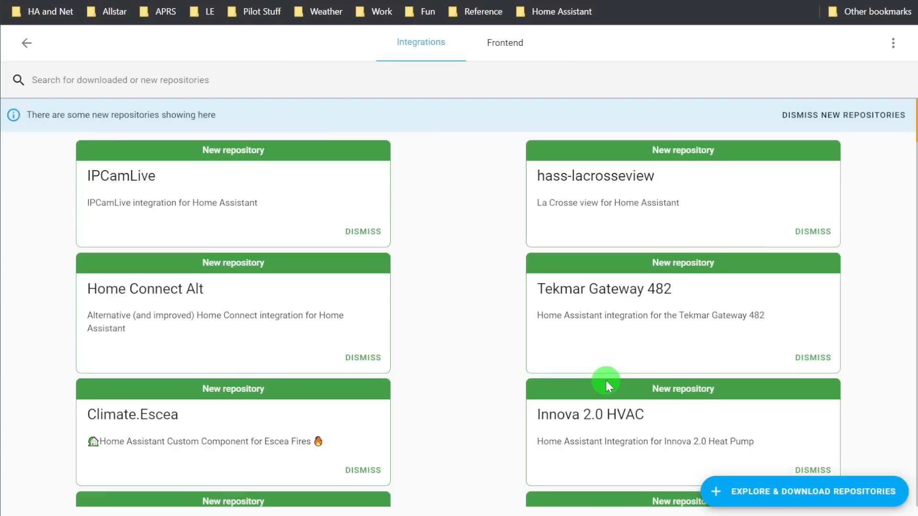
- Dismiss all new repository notices and locate HASS.Agent Notifier among the downloaded integrations
scroll(502, 268, down, 5)
scroll(497, 285, up, 5)
click(868, 116)
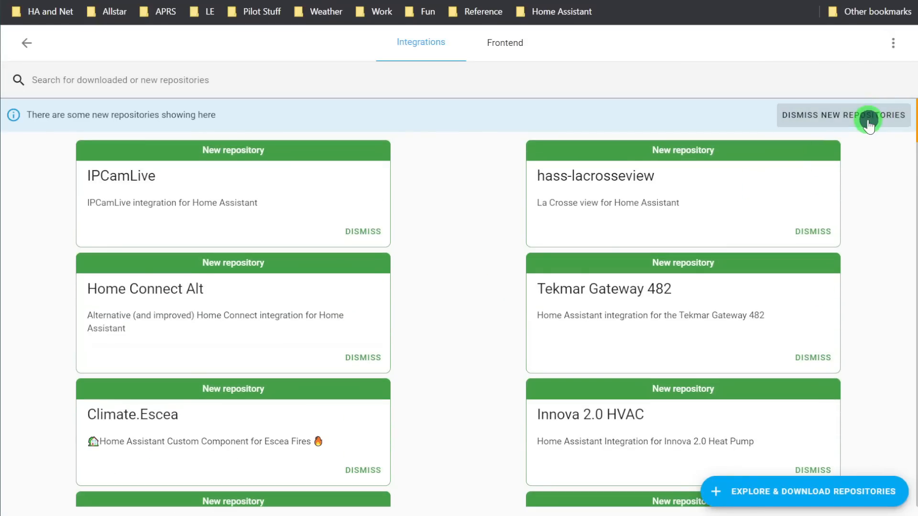
scroll(449, 306, down, 4)
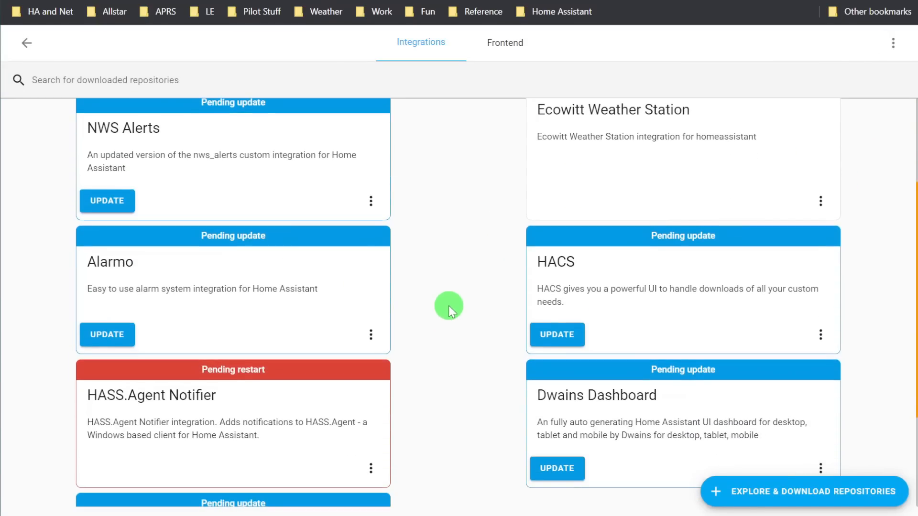
scroll(448, 305, down, 3)
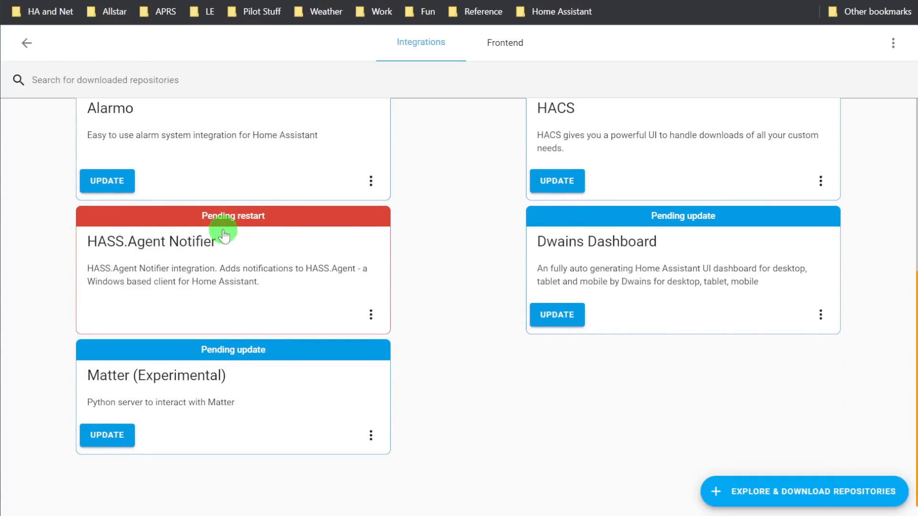
- Open the HASS.Agent MediaPlayer repository, review its README and download version 2022.5.7
click(740, 495)
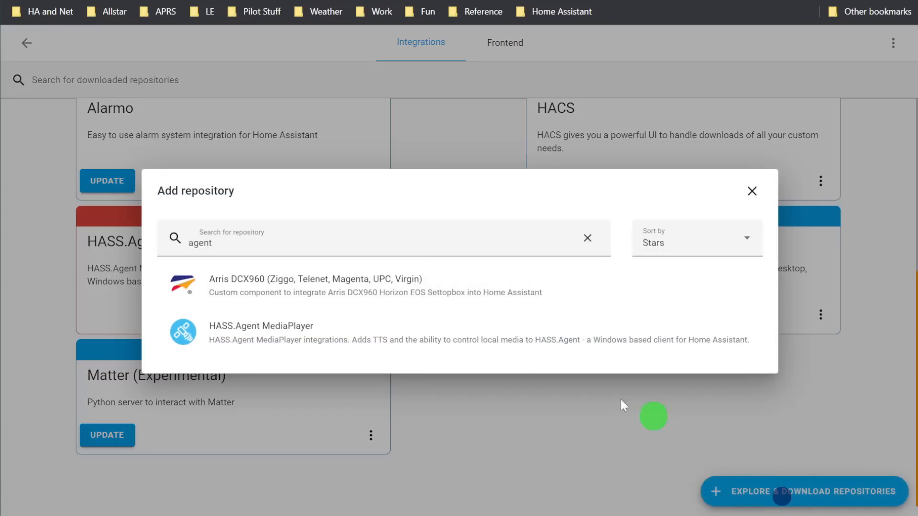
click(285, 339)
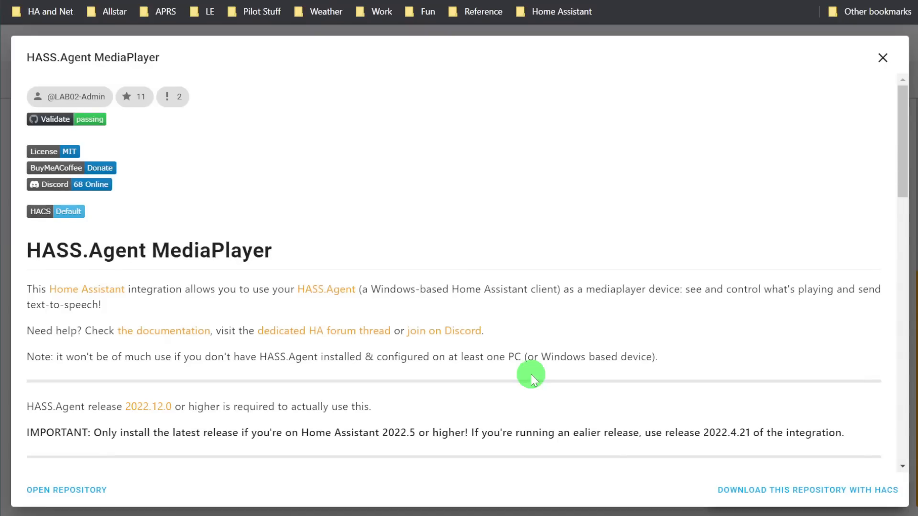
scroll(306, 299, down, 5)
scroll(303, 301, down, 9)
scroll(407, 314, up, 5)
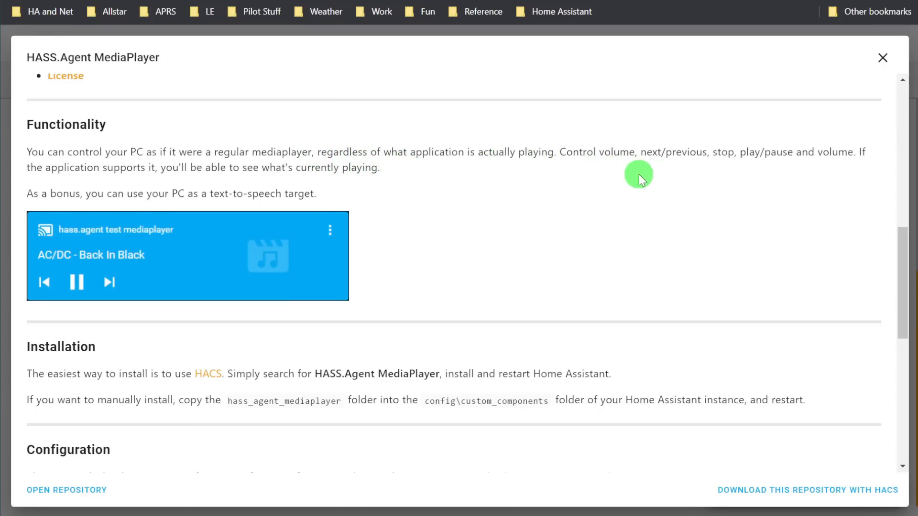
scroll(521, 203, down, 1)
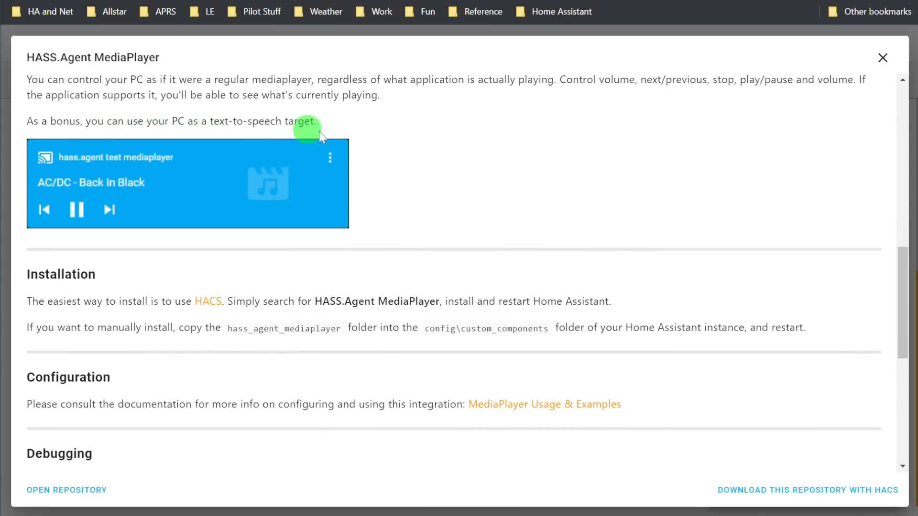
scroll(473, 243, down, 1)
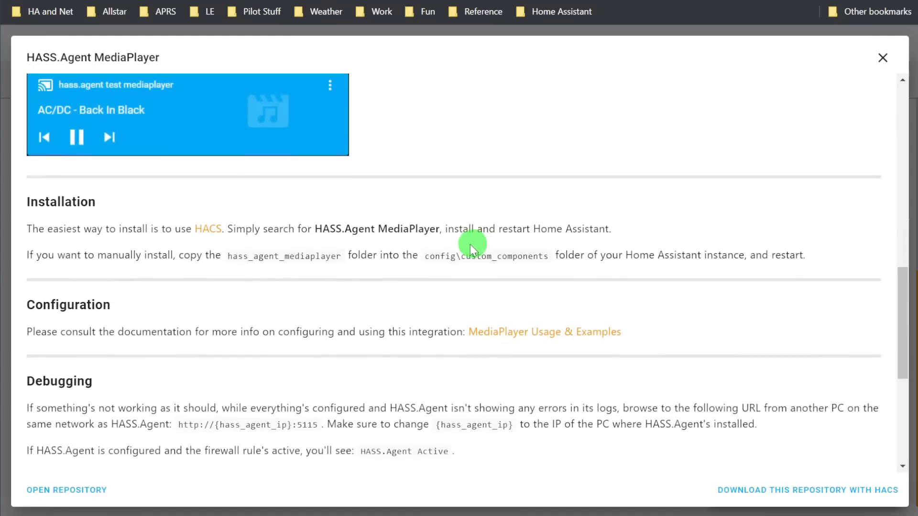
scroll(477, 311, down, 2)
click(844, 489)
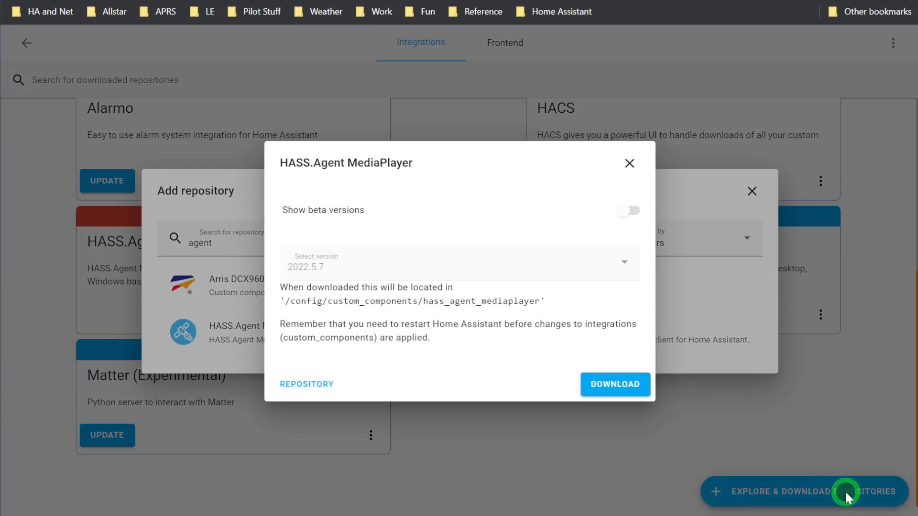
click(620, 385)
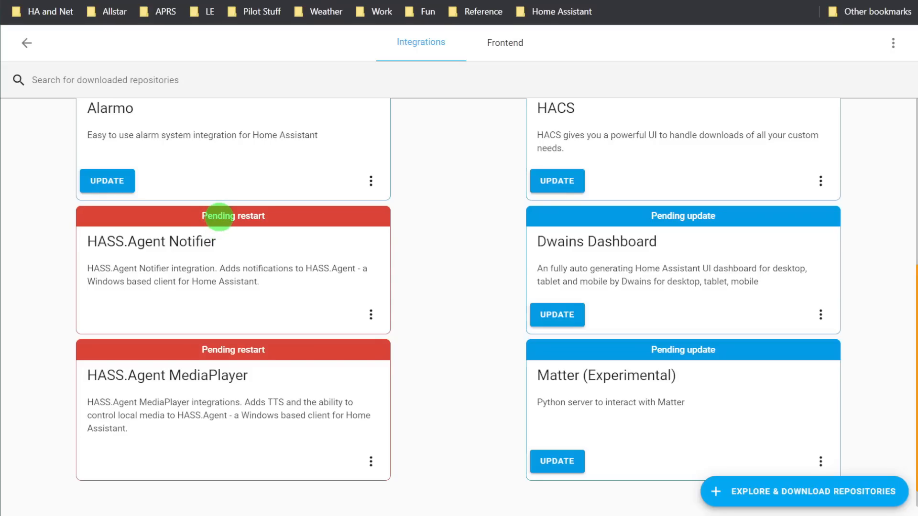
- Open the YAML page of Developer Tools, check the configuration and restart Home Assistant
click(29, 45)
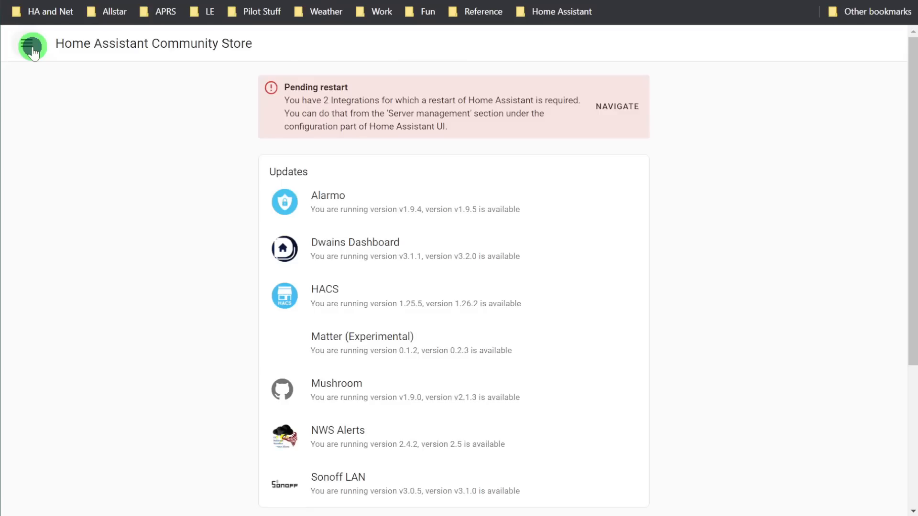
key(c)
text(conf)
key(BackSpace)
key(BackSpace)
key(BackSpace)
key(BackSpace)
text(dev)
click(354, 108)
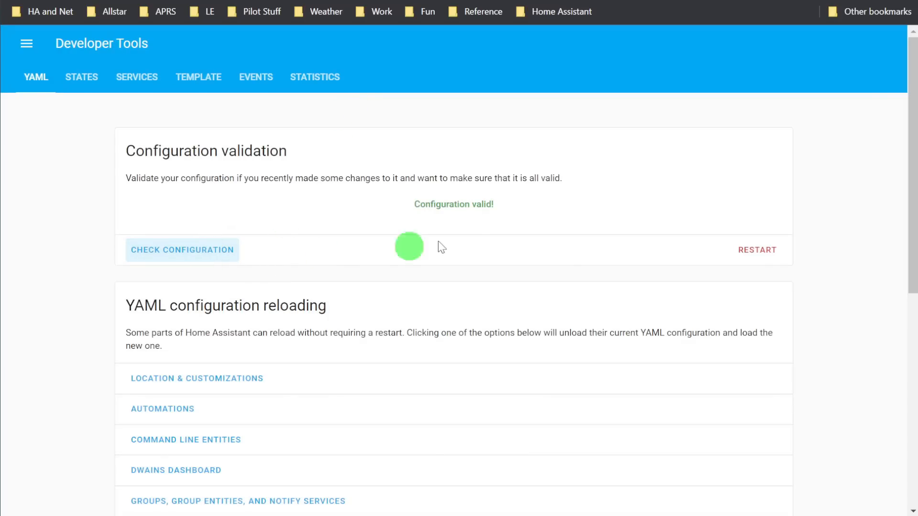
click(765, 252)
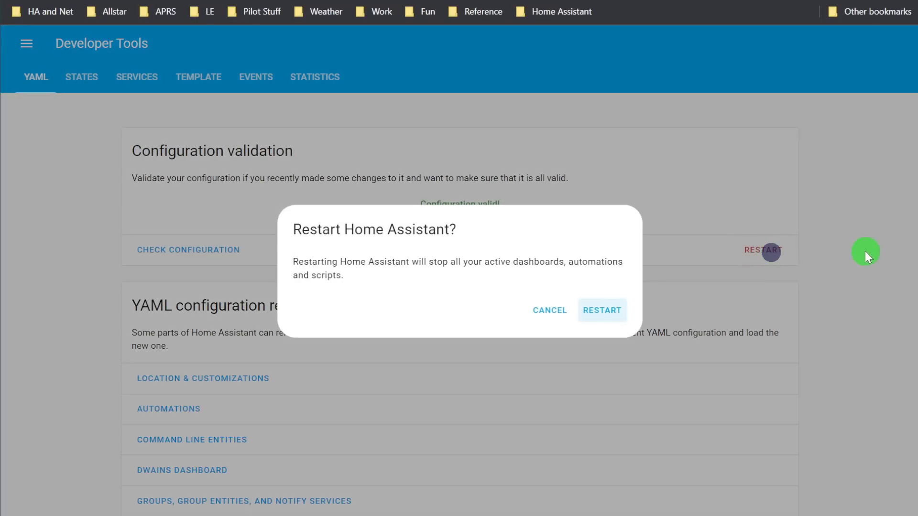
click(604, 313)
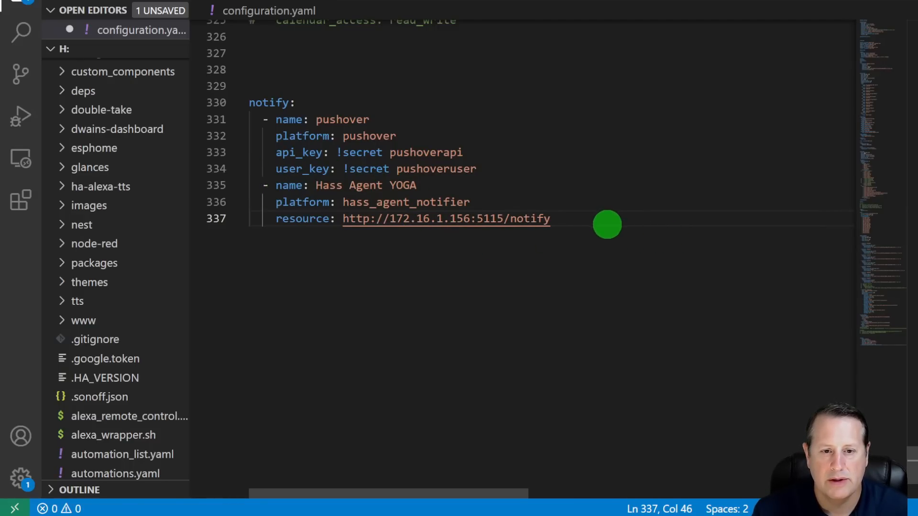
- Switch to the code editor and duplicate the "Hass Agent YOGA" notify entry directly below itself in configuration.yaml
drag(262, 186, 559, 230)
key(ctrl+c)
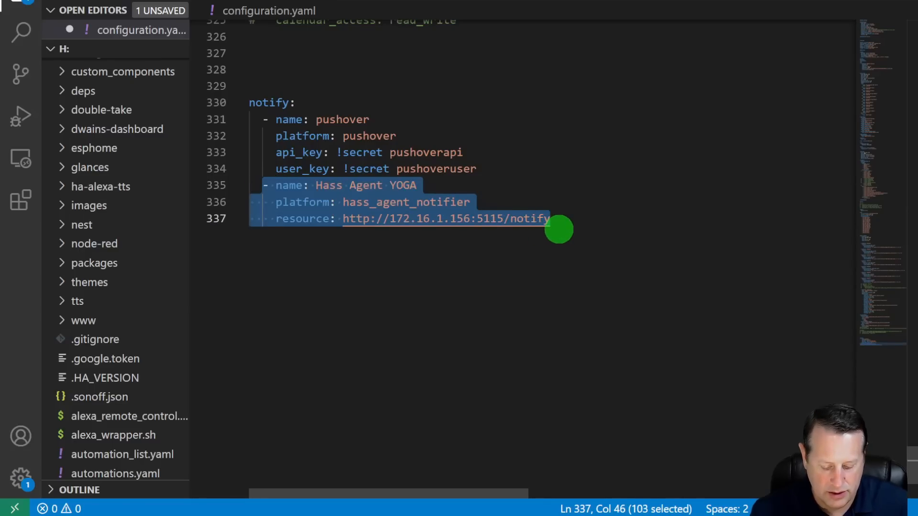
click(559, 222)
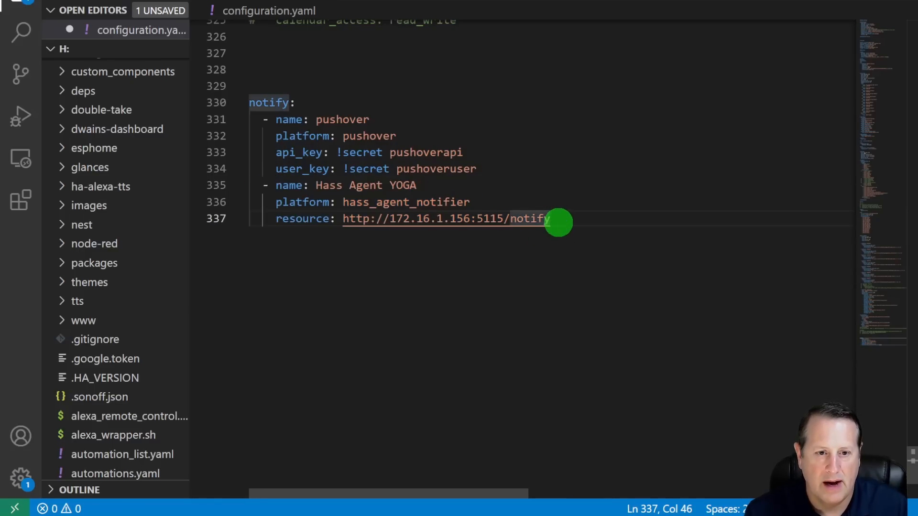
key(Return)
key(BackSpace)
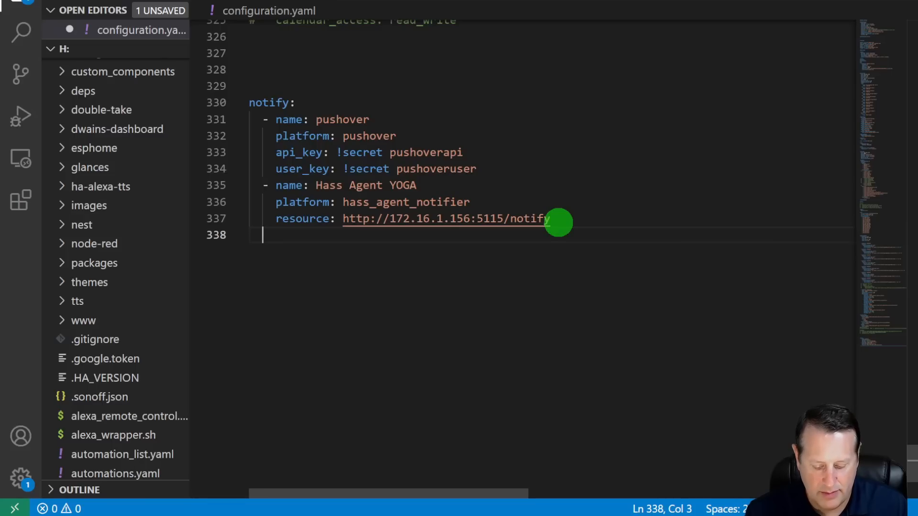
key(ctrl+v)
- Rename the duplicated notify entry as "Hass Agent Superman"
click(420, 235)
key(BackSpace)
key(BackSpace)
key(BackSpace)
key(BackSpace)
text(S)
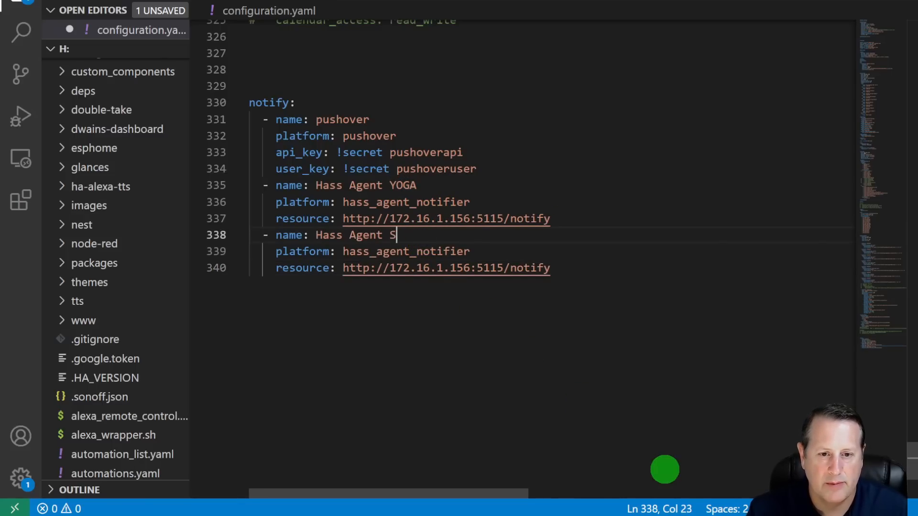
text(uperman)
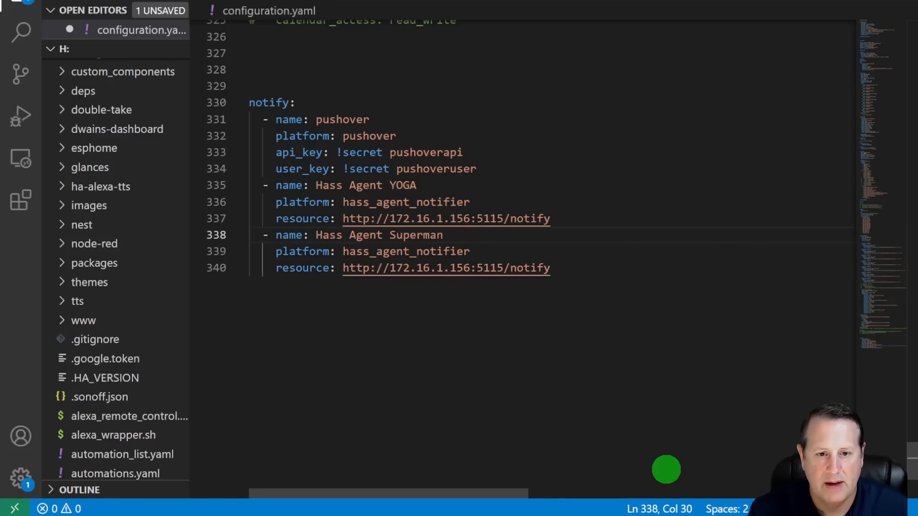
- Change the last digit of the IP address in the Superman entry's resource URL to 3
click(470, 268)
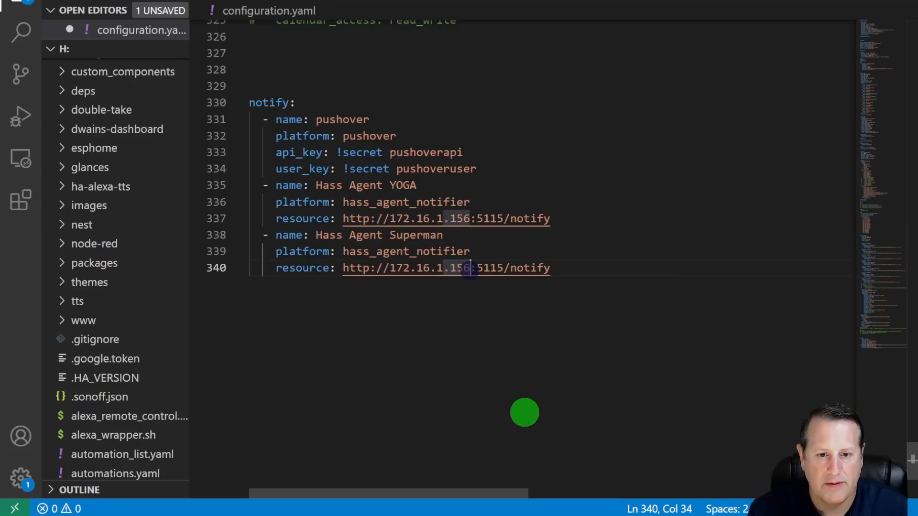
key(BackSpace)
text(3)
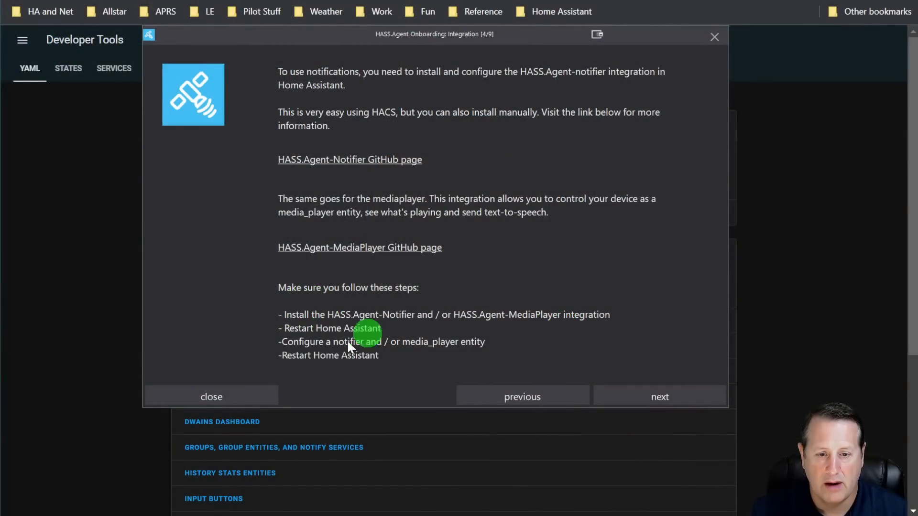
click(664, 397)
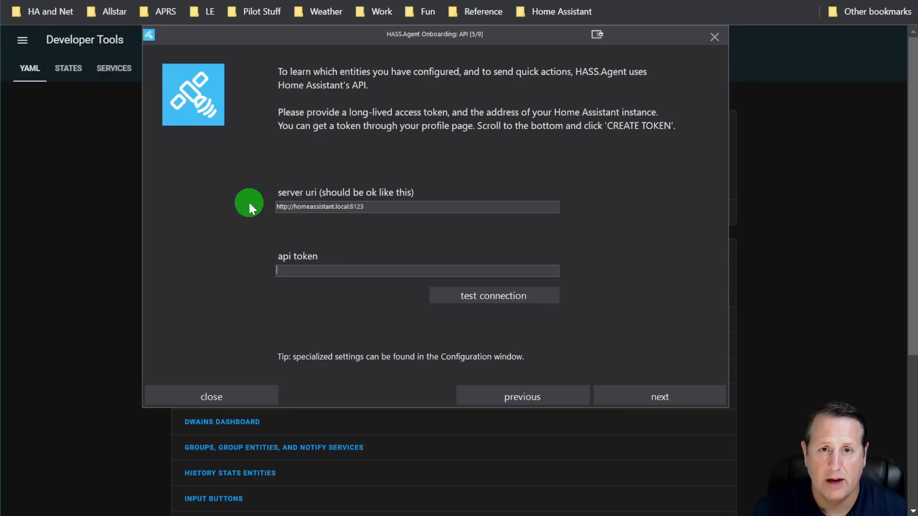
drag(295, 210, 545, 215)
text(172.16.121.121)
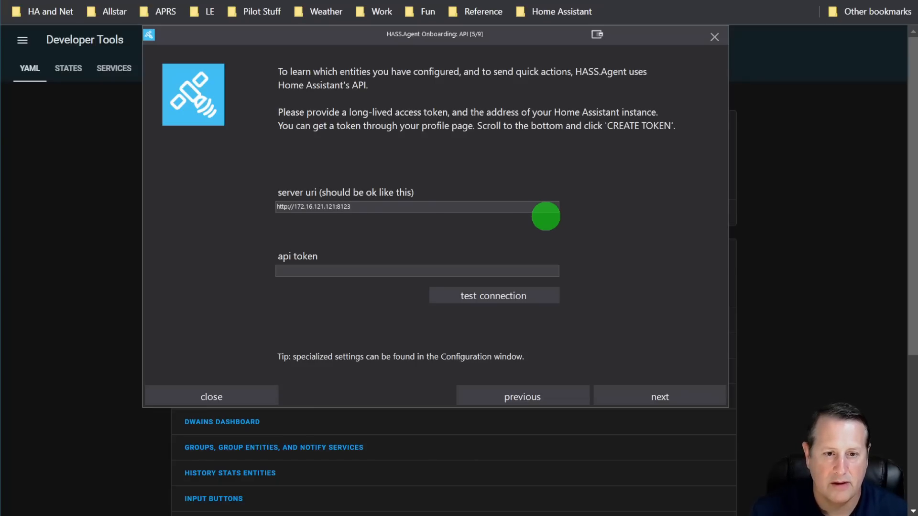
click(334, 206)
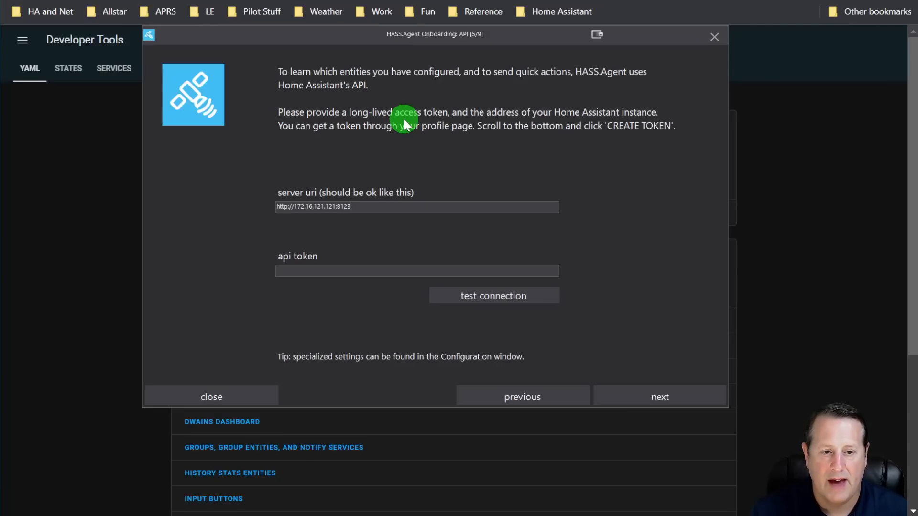
- Create a long-lived access token named "Hass_Agent_Superman" on the Home Assistant profile page
click(24, 40)
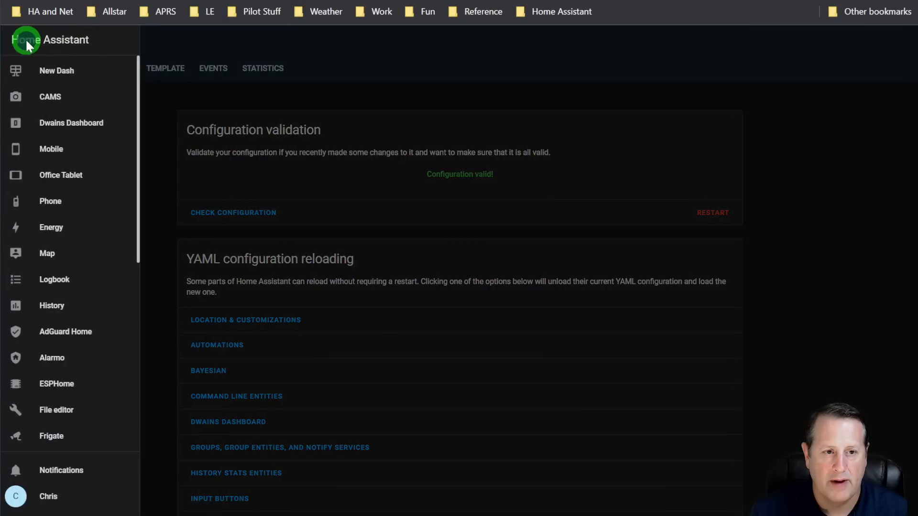
click(40, 496)
drag(911, 50, 889, 502)
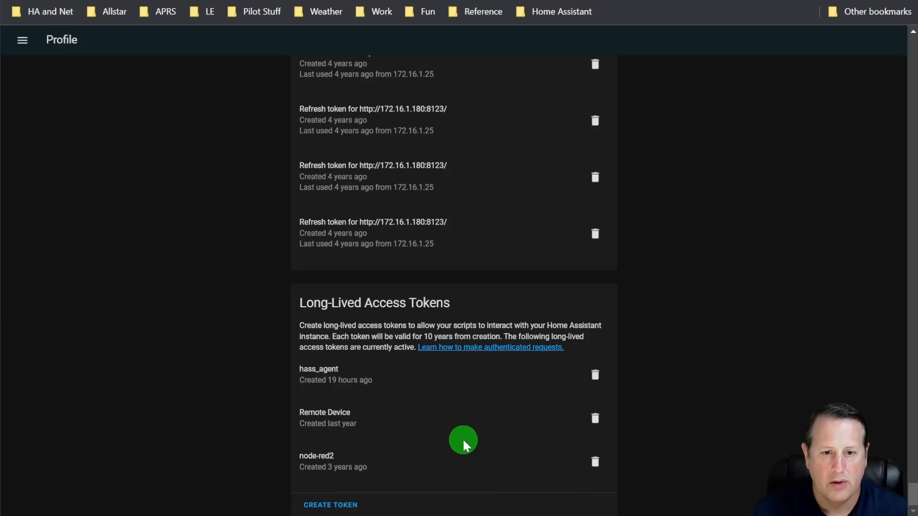
click(317, 510)
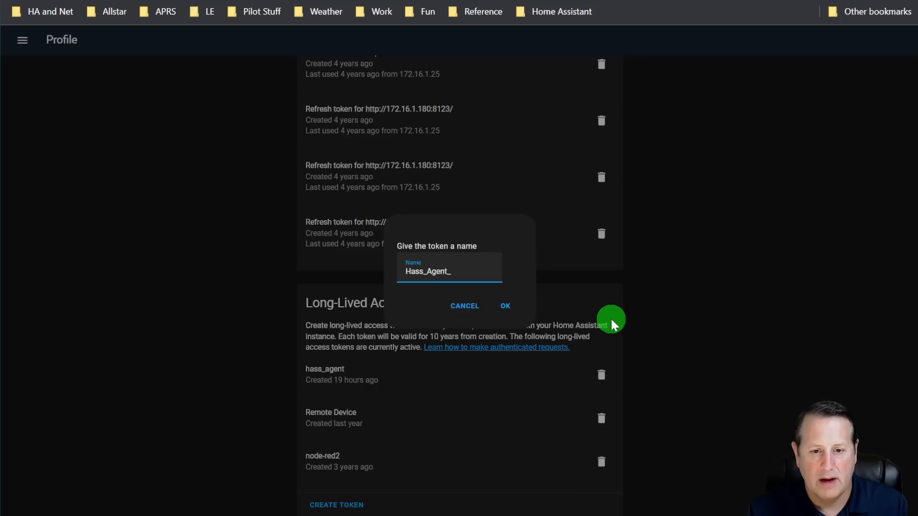
text(Hass_Agent_s)
key(BackSpace)
text(Superman)
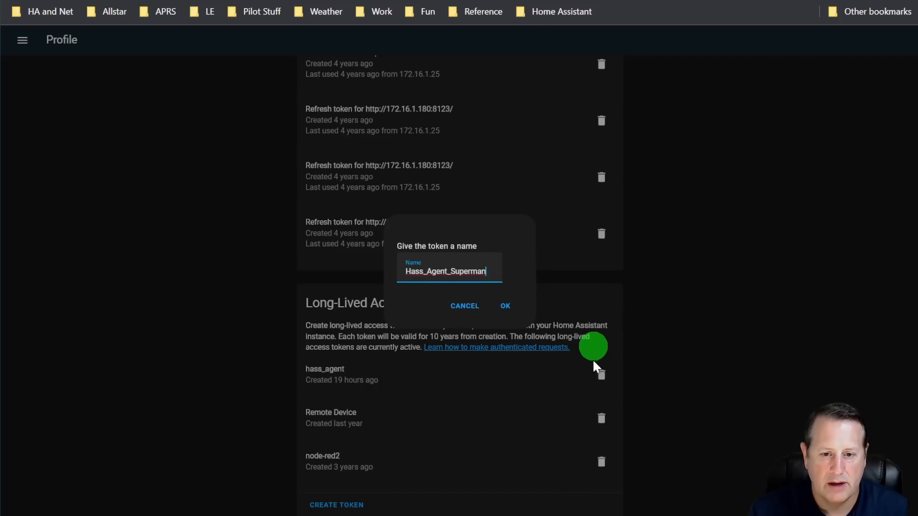
click(508, 306)
- Copy the new long-lived access token and switch back to the HASS.Agent onboarding window
click(493, 286)
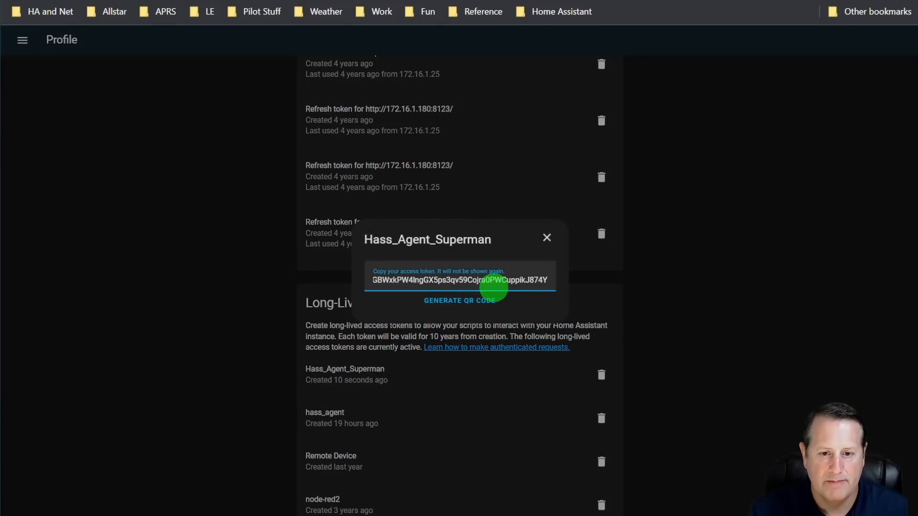
double_click(488, 282)
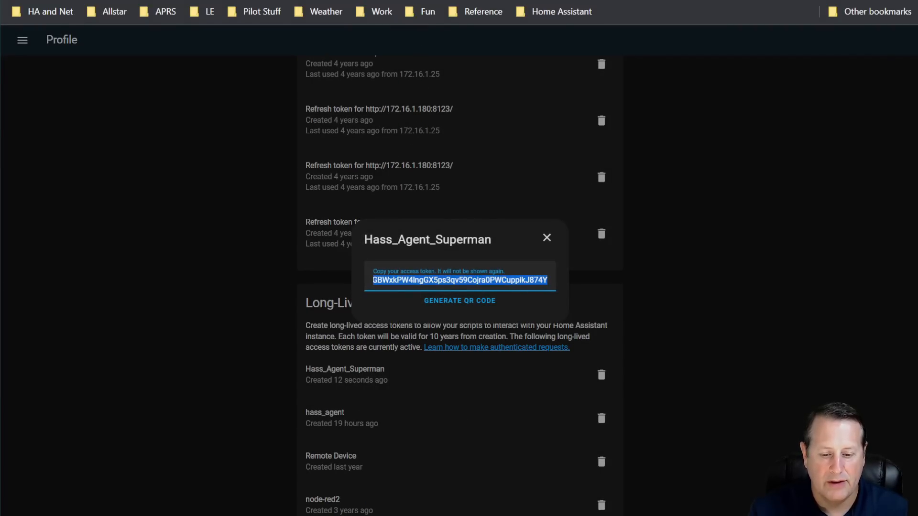
key(alt+Tab)
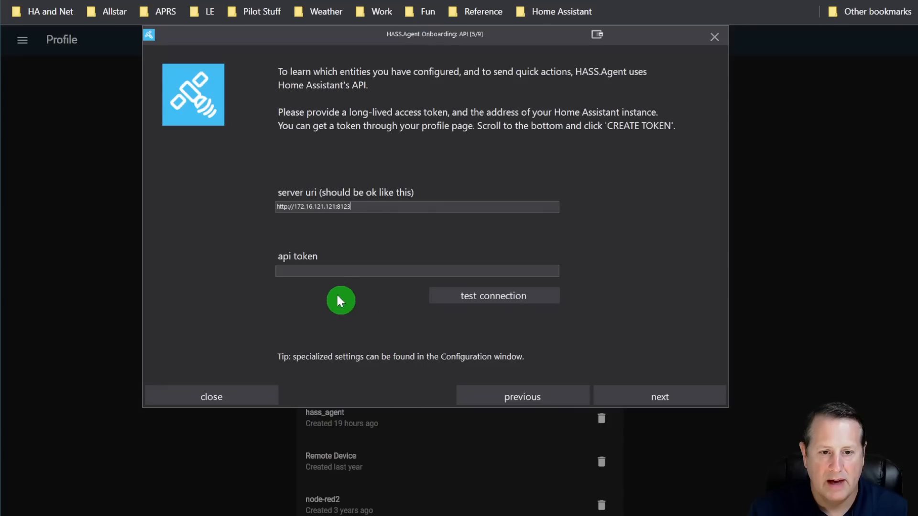
- Paste the long-lived access token as the API token, test the connection, and continue to the MQTT page
click(333, 271)
key(ctrl+v)
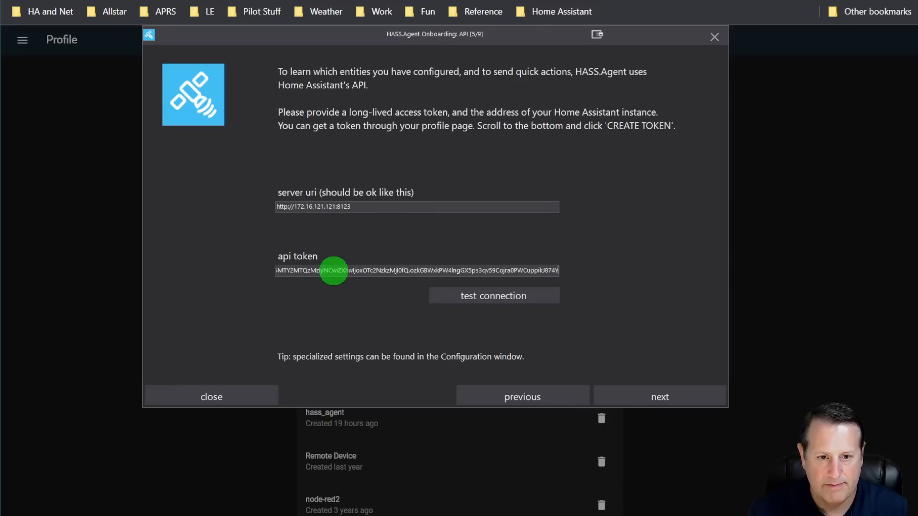
click(499, 301)
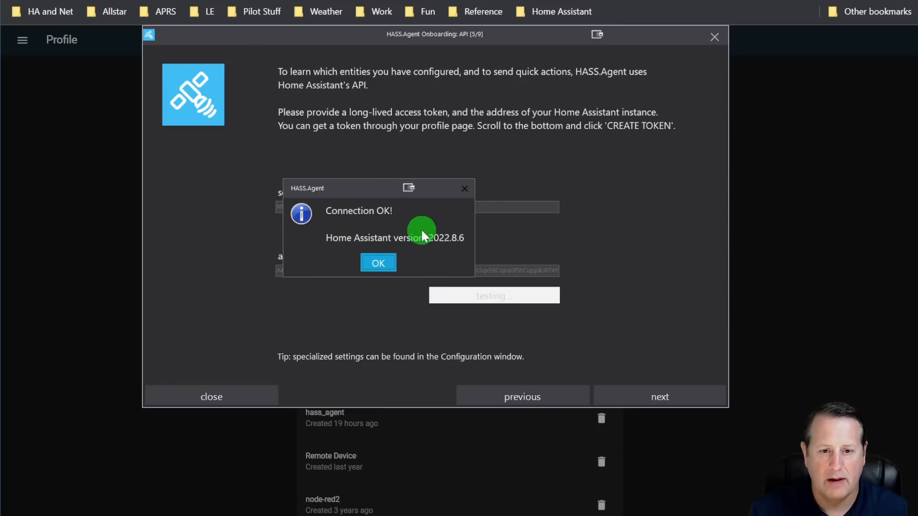
click(377, 266)
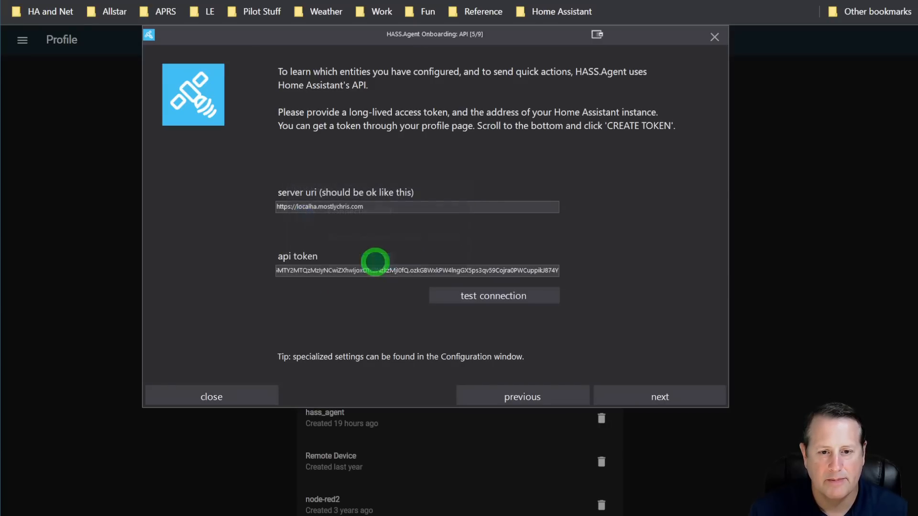
click(679, 400)
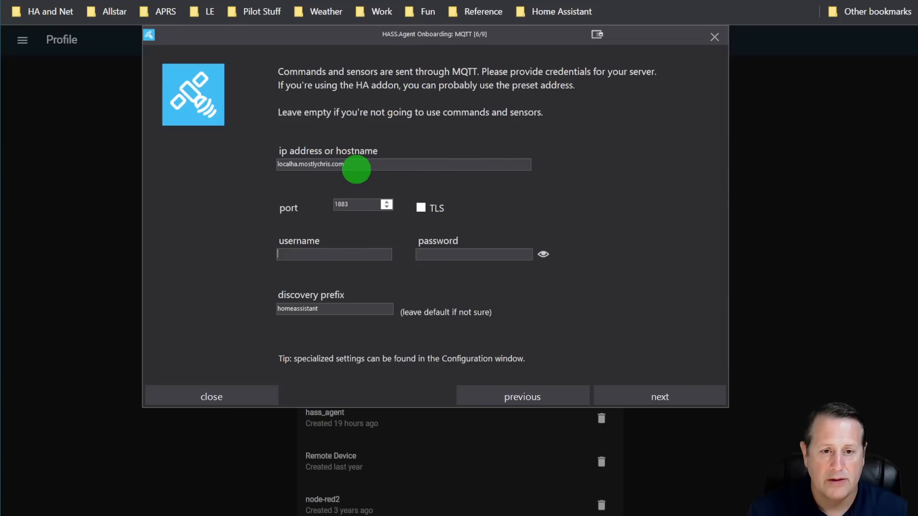
- Set the MQTT broker address to 172.16.1.121, enter the username tasmota_mqtt and the MQTT password, and continue to the hotkey page
drag(359, 168, 269, 168)
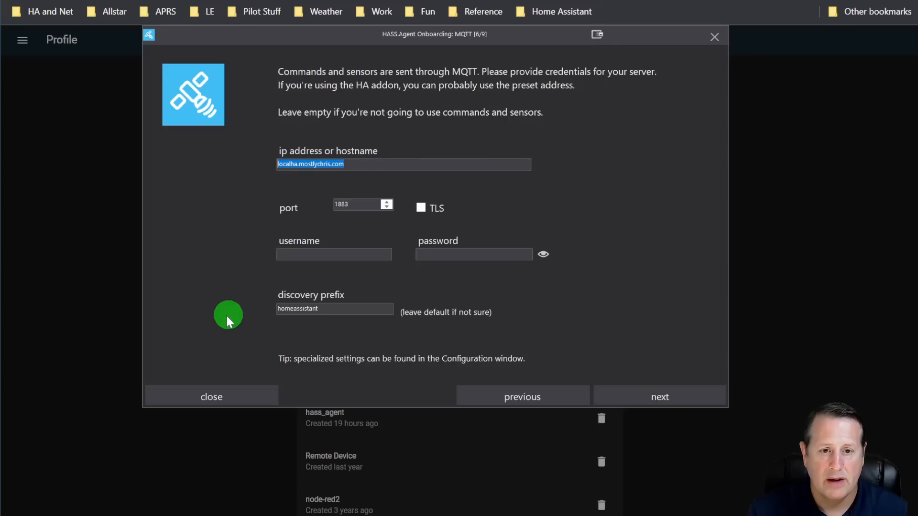
text(172.1)
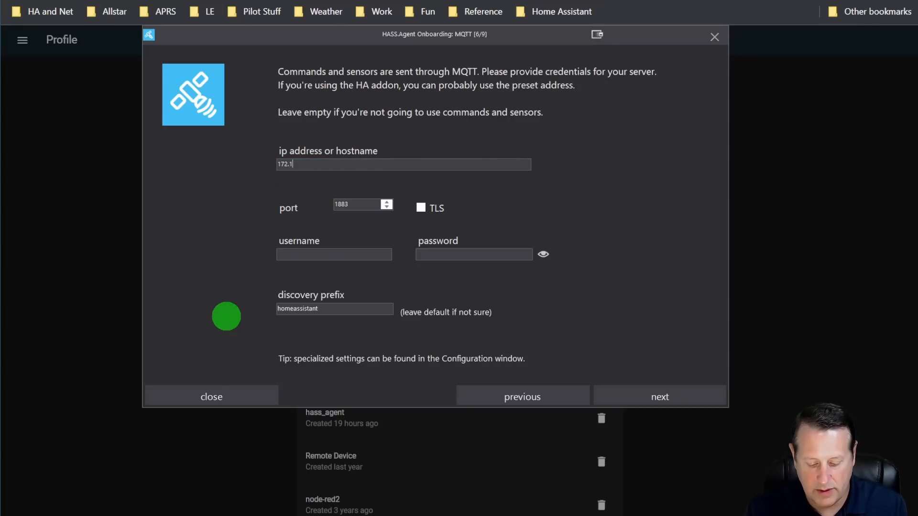
text(6.1.121)
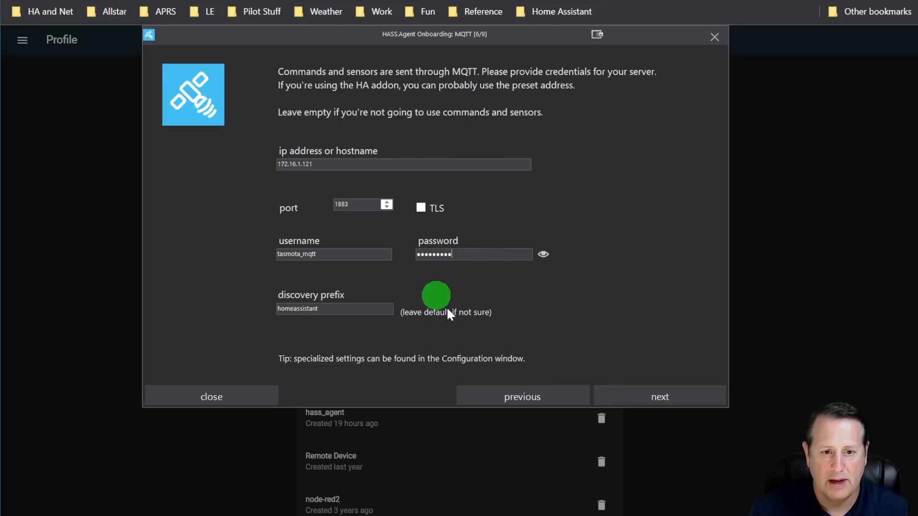
click(665, 398)
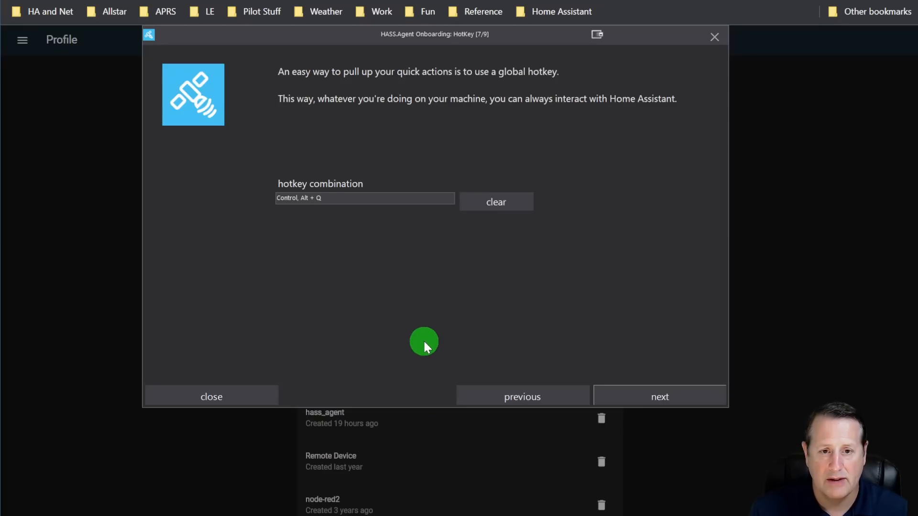
- Keep the Control, Alt + Q hotkey, disable downloading and launching the update installer, and finish onboarding, closing the leftover access token dialog
click(649, 403)
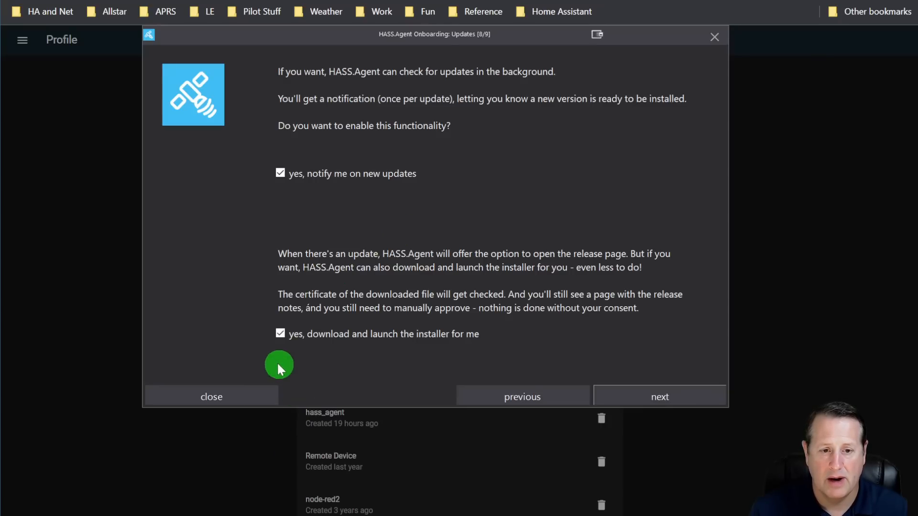
click(275, 334)
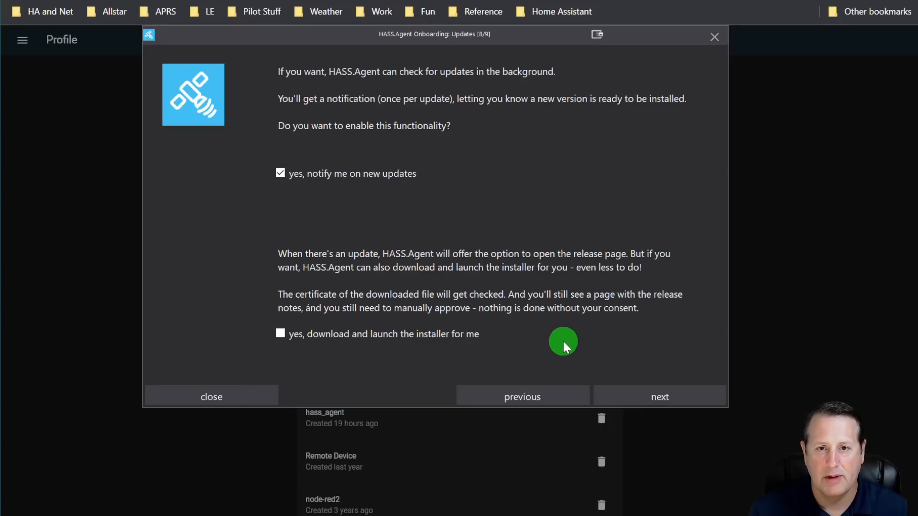
click(679, 405)
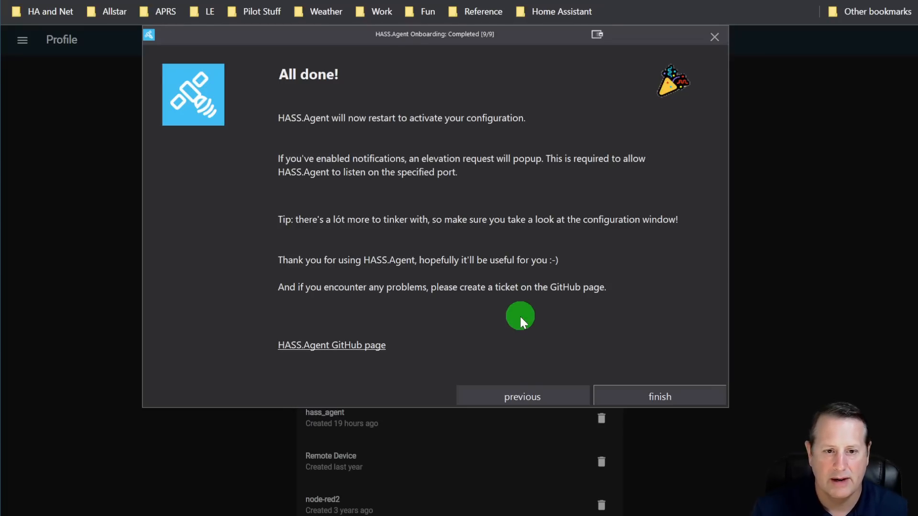
click(648, 403)
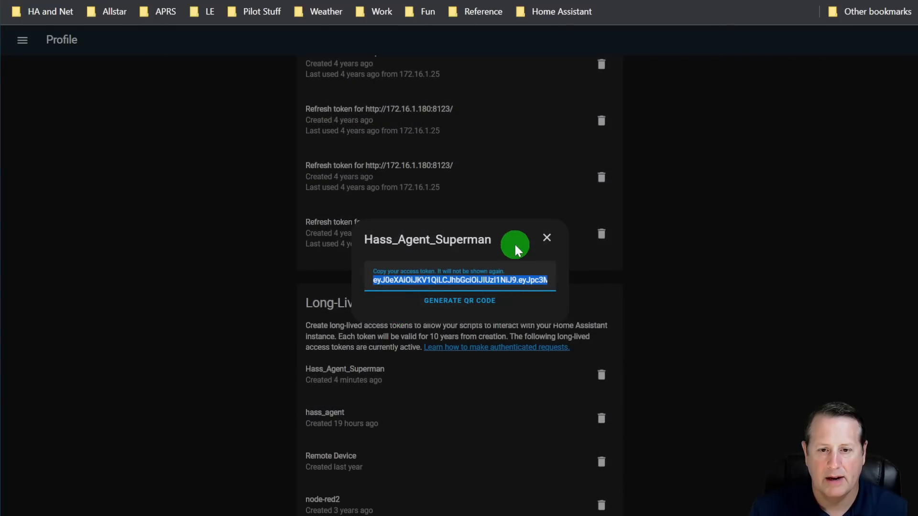
click(545, 240)
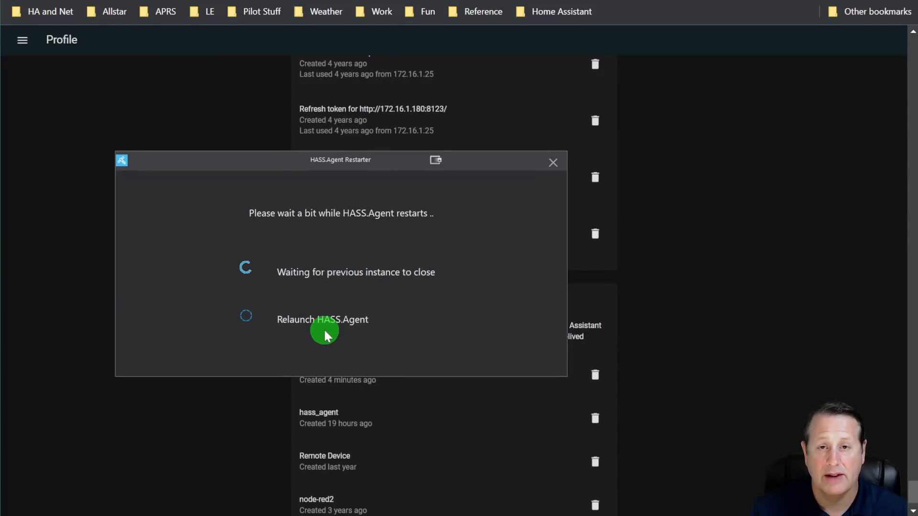
- Dismiss the HASS.Agent Restarter's error and choose to exit the running HASS.Agent instance
drag(373, 169, 430, 152)
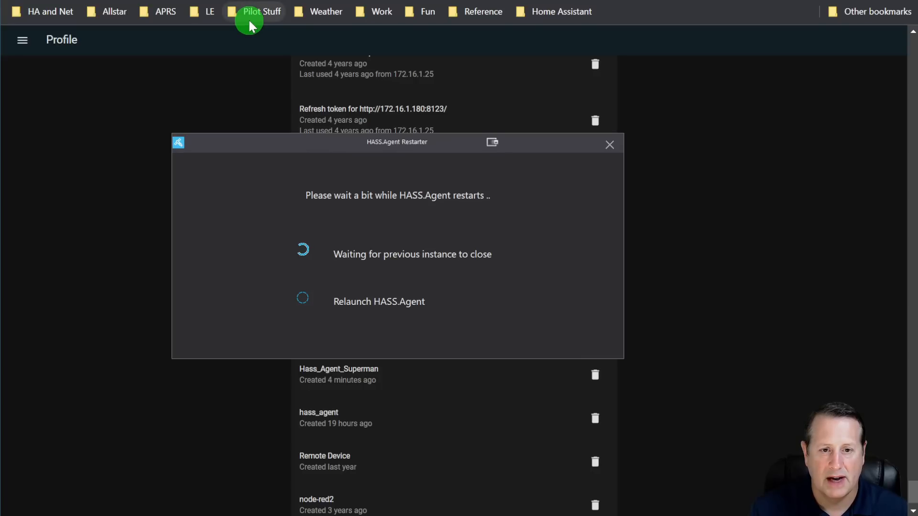
drag(705, 324, 402, 204)
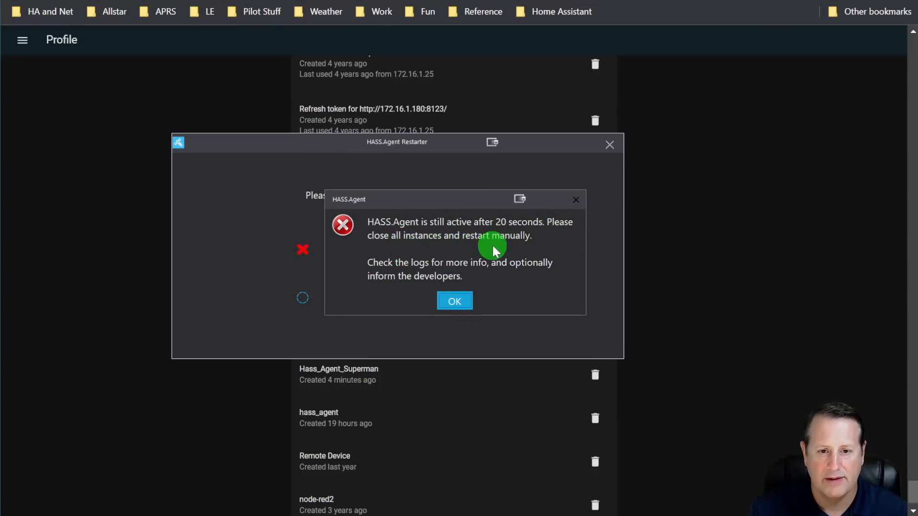
click(453, 304)
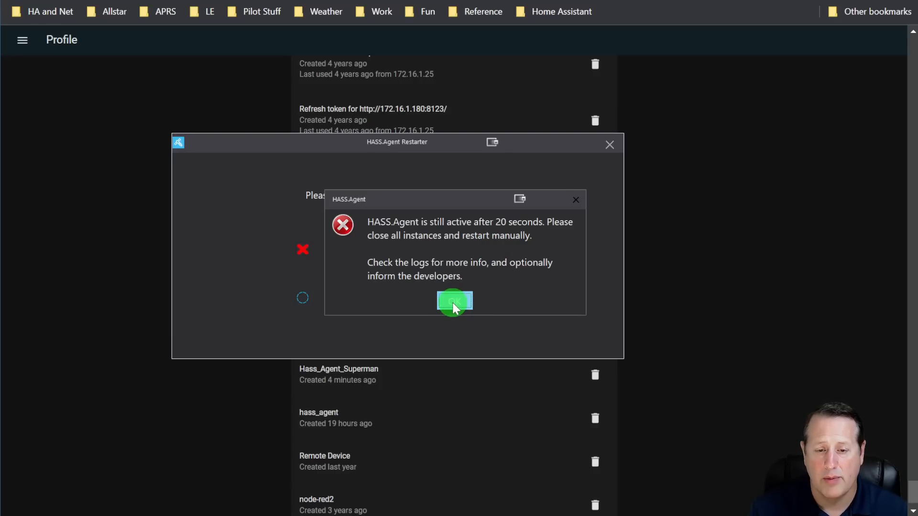
click(452, 304)
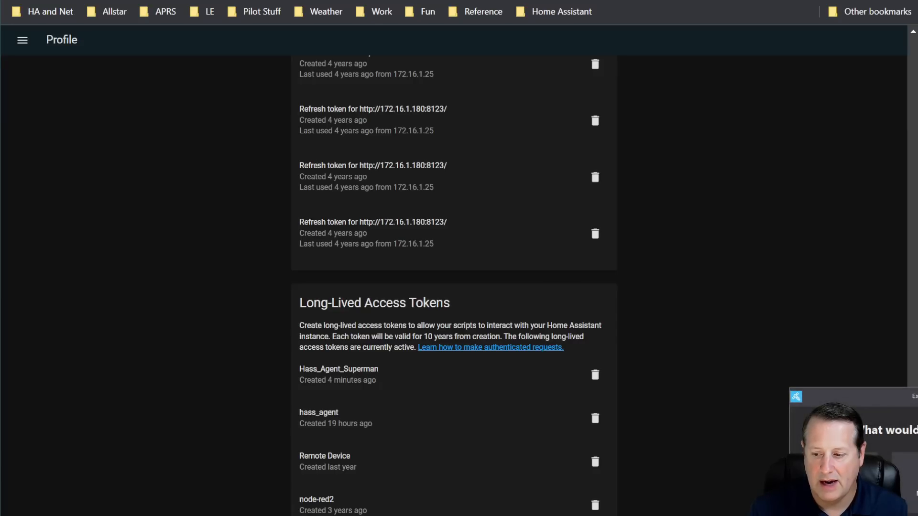
drag(887, 400, 421, 207)
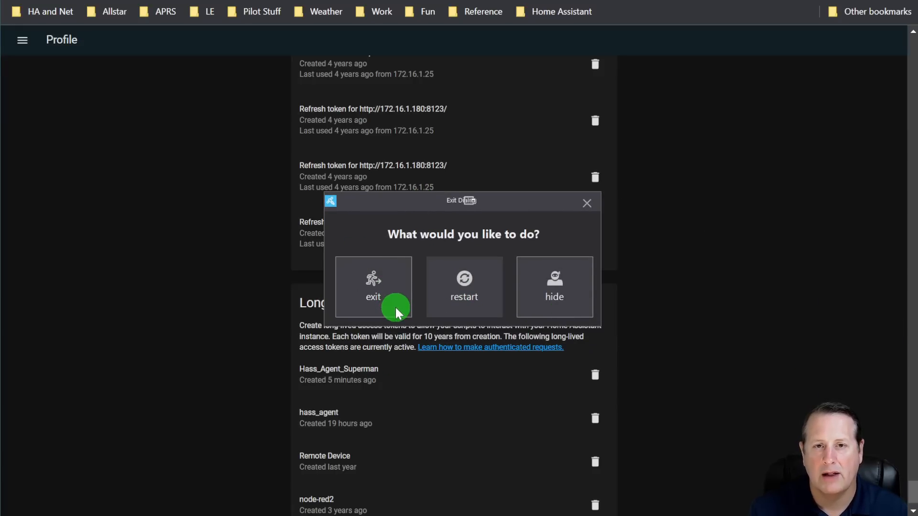
click(373, 296)
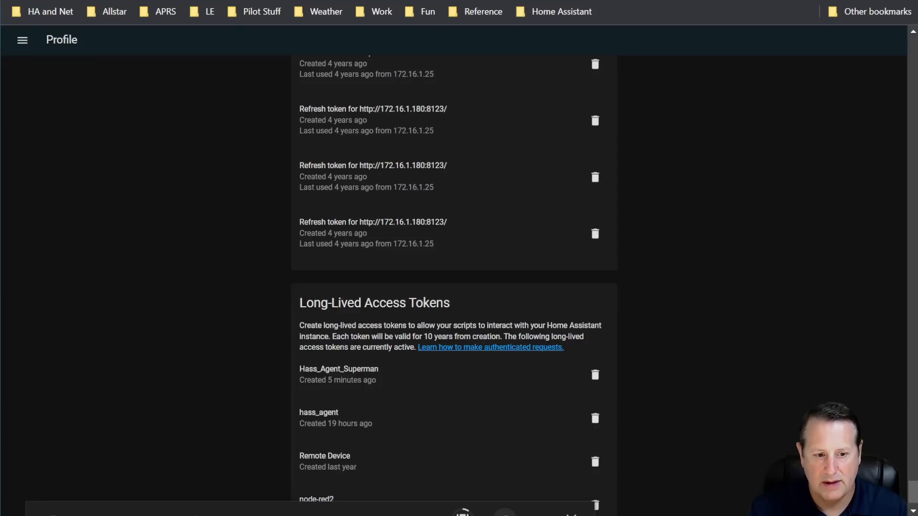
- Open Task Manager, sort the processes by ascending name, and end the HASS.Agent task under Apps
key(ctrl+shift+Escape)
drag(697, 253, 437, 64)
click(290, 137)
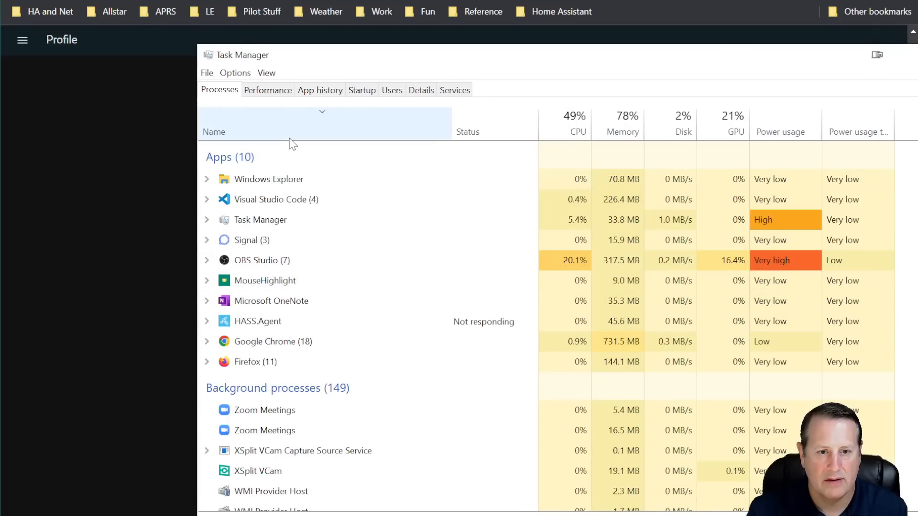
click(301, 135)
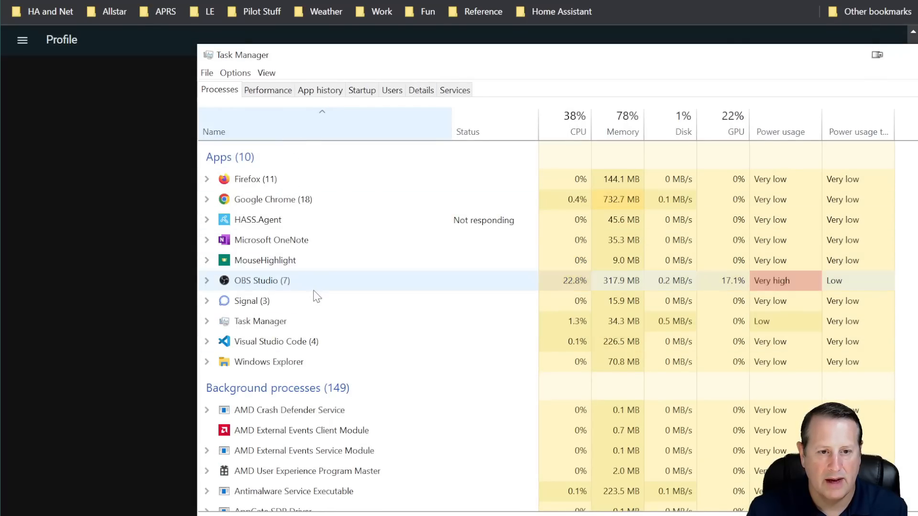
scroll(315, 297, down, 1)
right_click(262, 175)
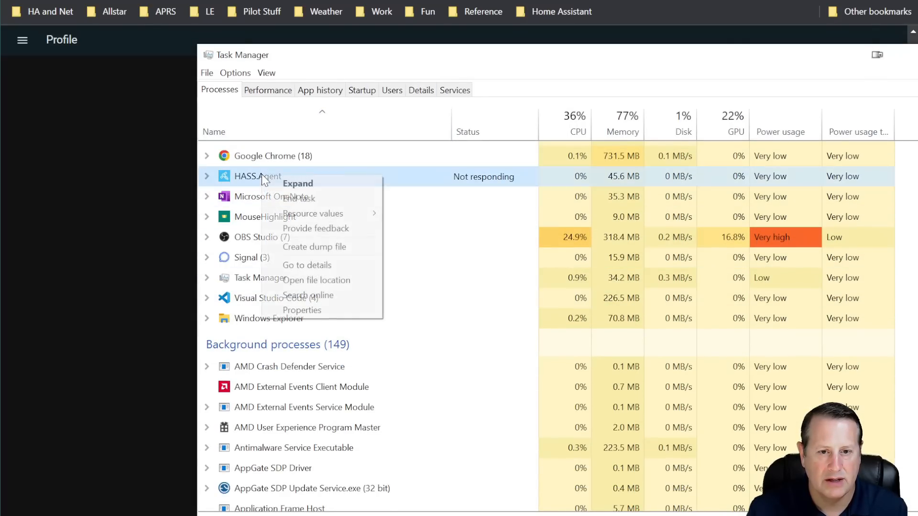
click(289, 198)
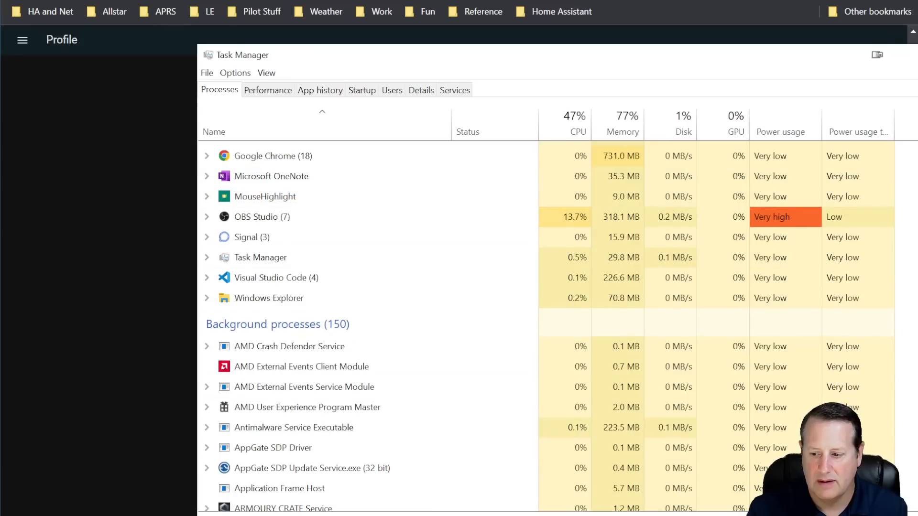
- End the background HASS.Agent and HASS.Agent.Satellite.Service processes, and close Task Manager
scroll(349, 381, down, 7)
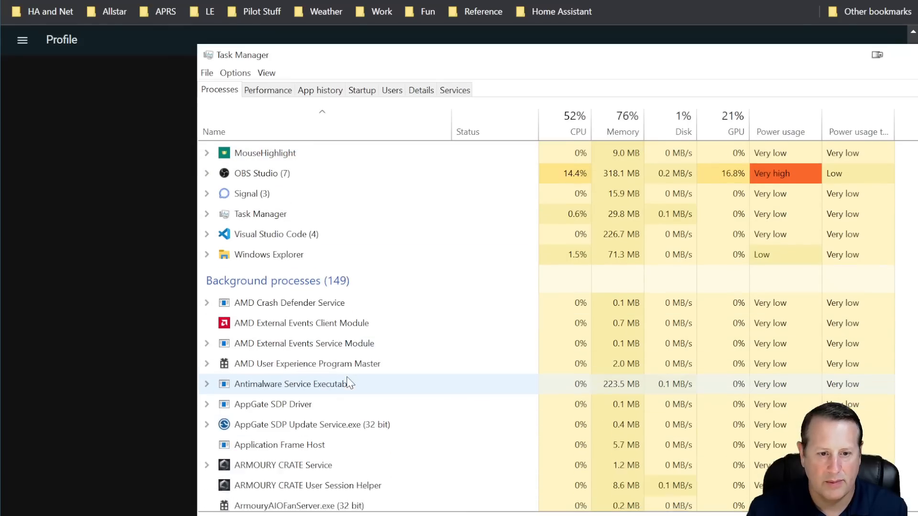
scroll(352, 381, down, 10)
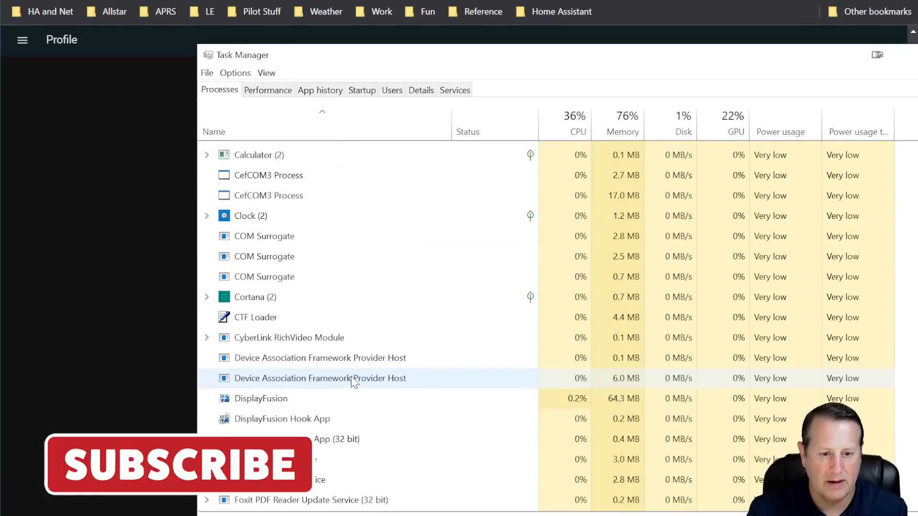
right_click(269, 359)
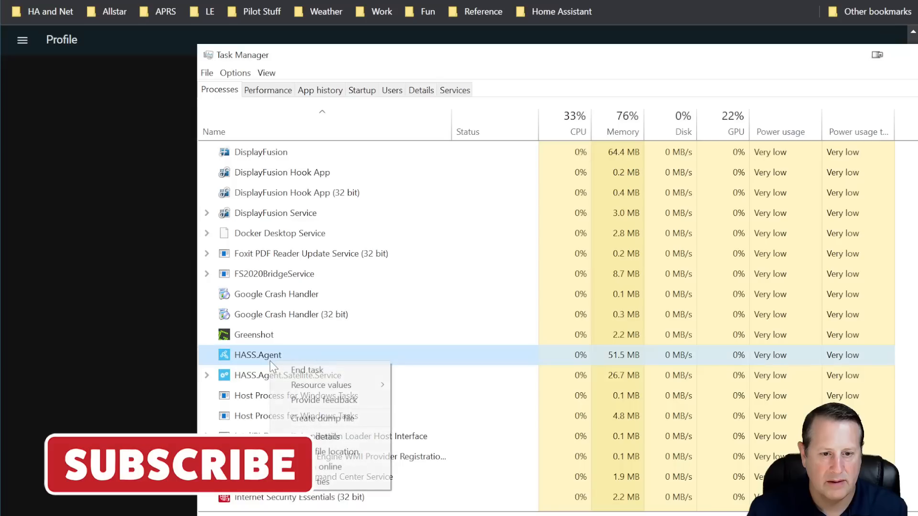
click(297, 372)
right_click(284, 359)
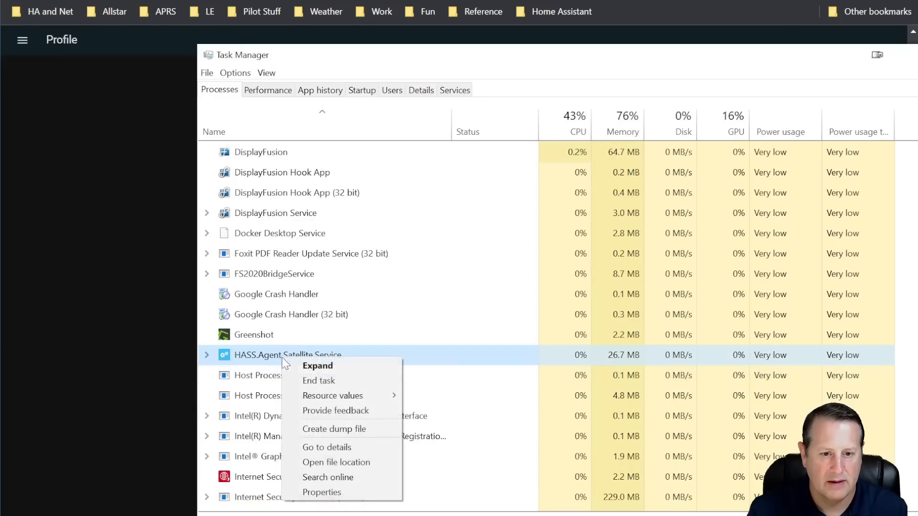
click(312, 381)
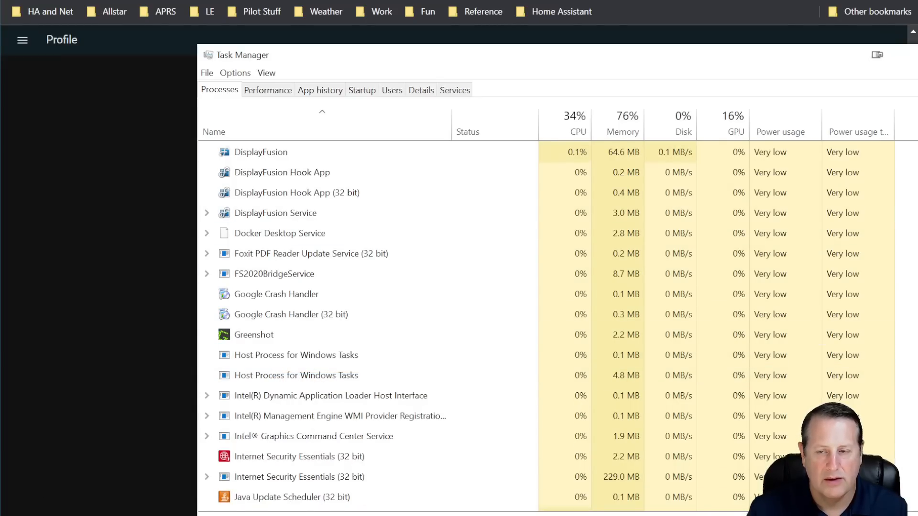
key(alt+F4)
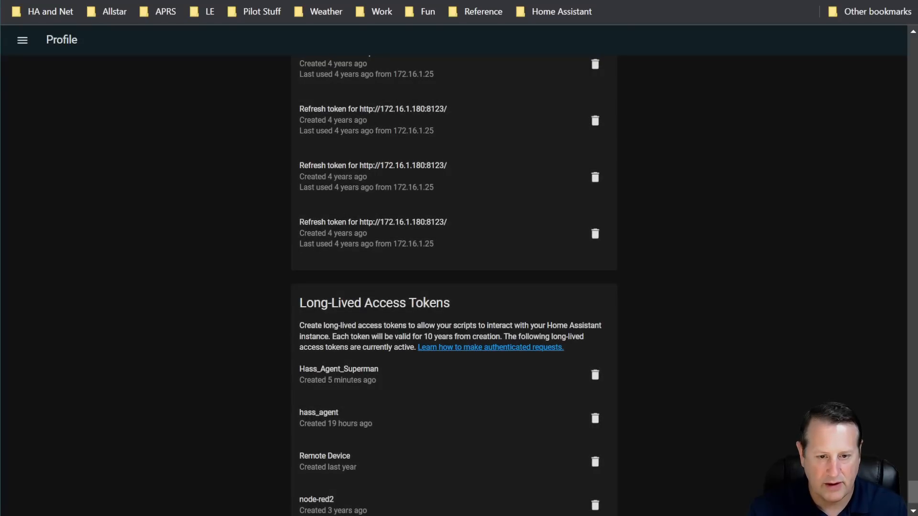
- Relaunch HASS.Agent, show its main window, and open the Configuration window over the browser
key(super)
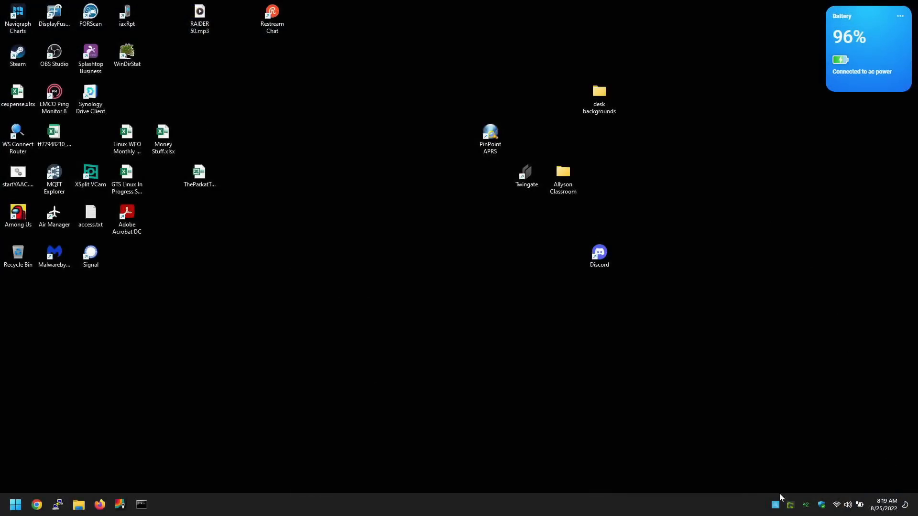
right_click(776, 505)
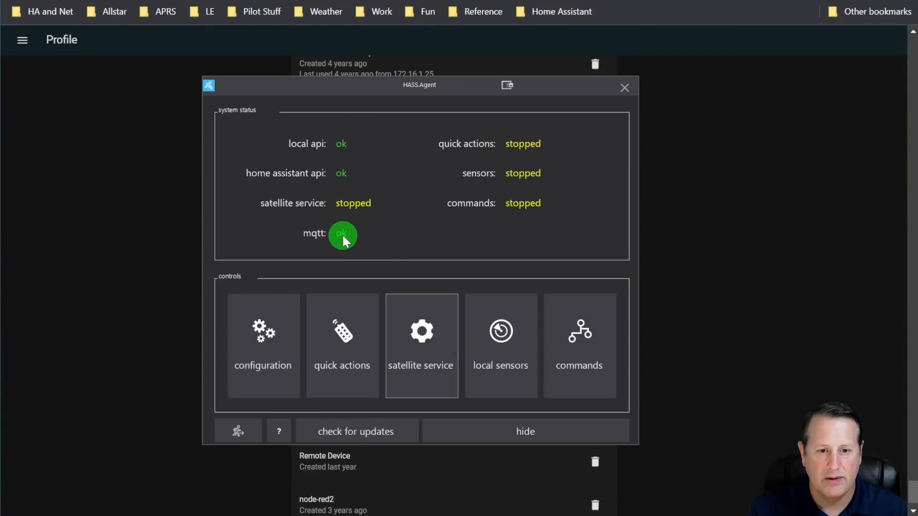
click(273, 347)
drag(811, 244, 351, 5)
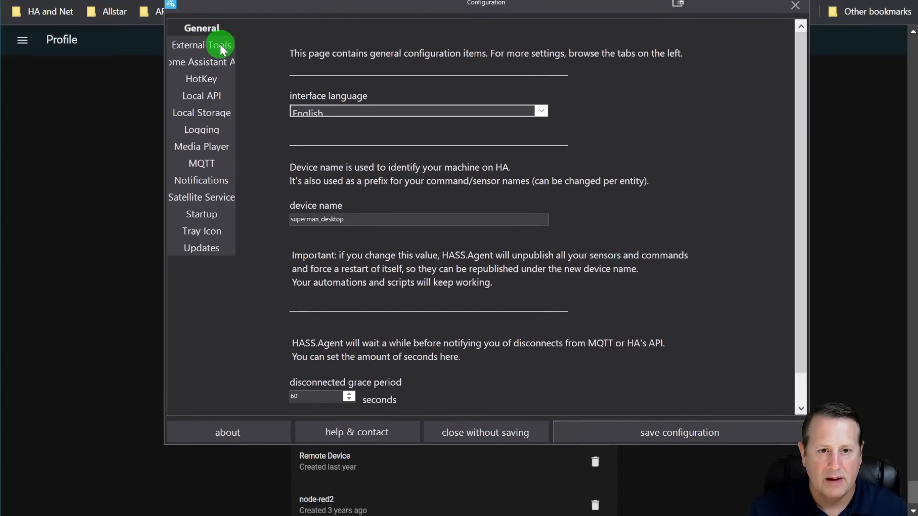
- Examine the general settings, including the available interface languages, the device name and the disconnected grace period
click(332, 112)
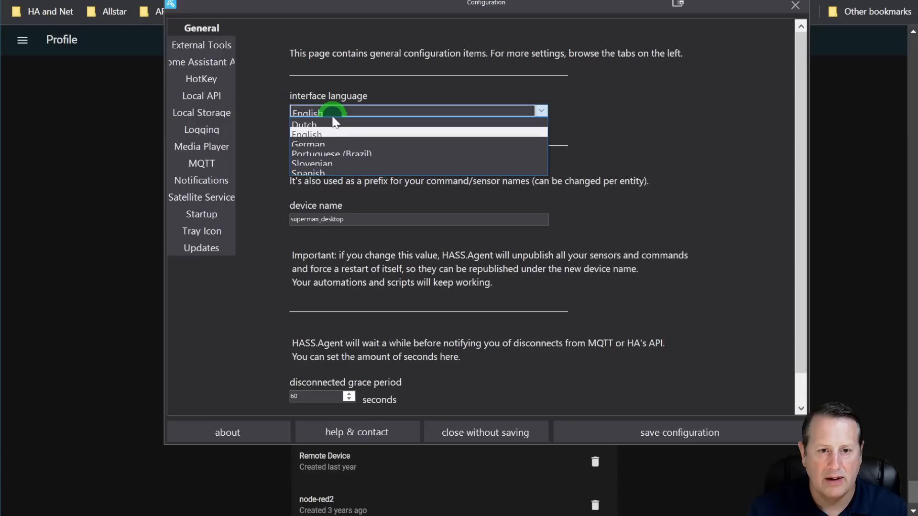
click(333, 115)
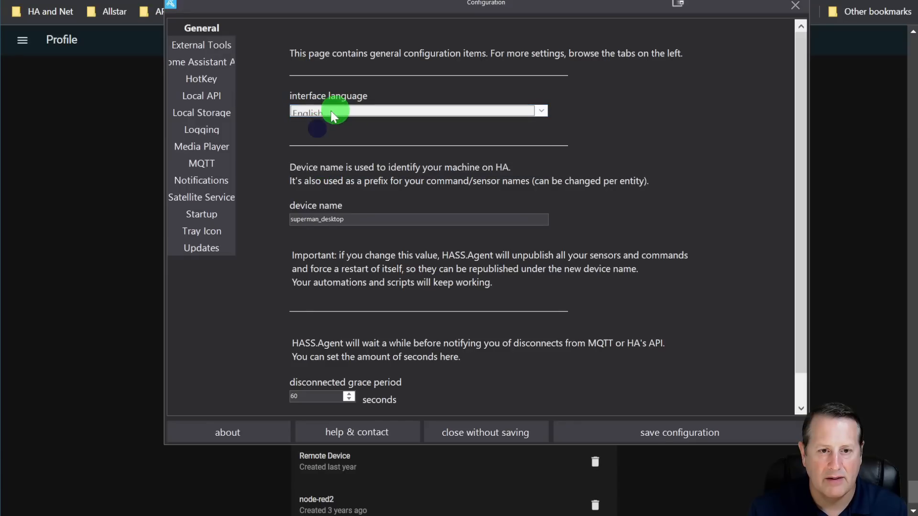
click(325, 112)
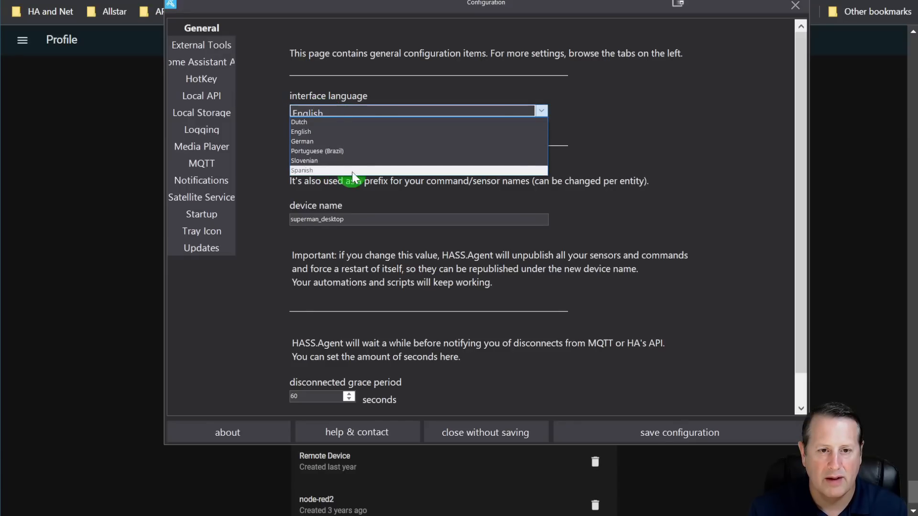
click(354, 113)
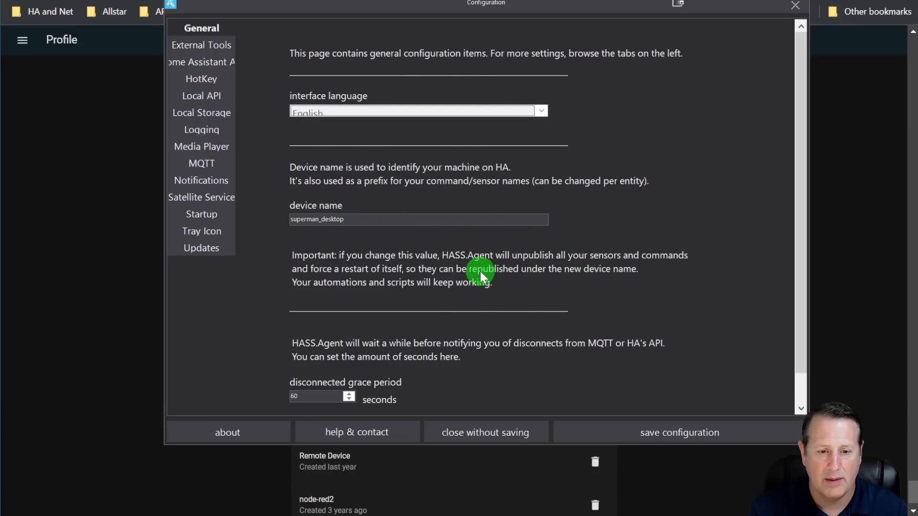
scroll(480, 271, down, 1)
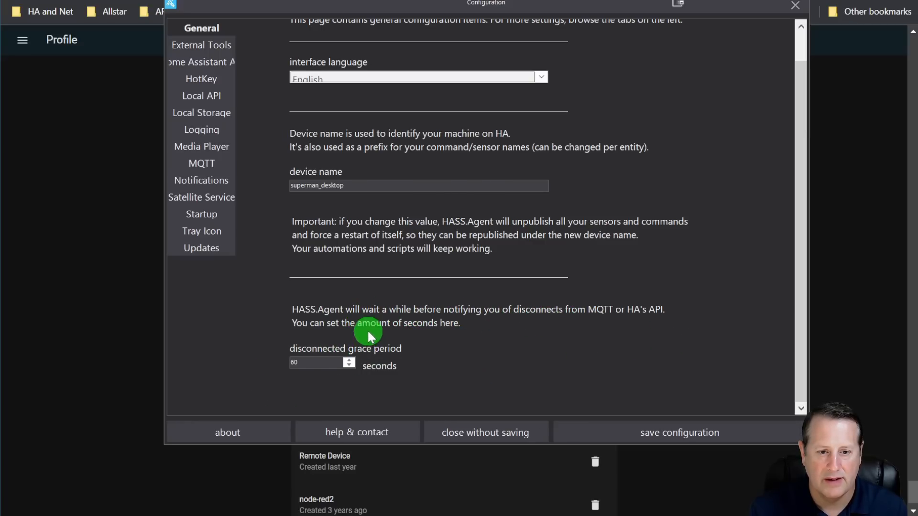
scroll(265, 113, up, 1)
- Review the External Tools, Home Assistant API, HotKey and Local API settings in the configuration
click(220, 46)
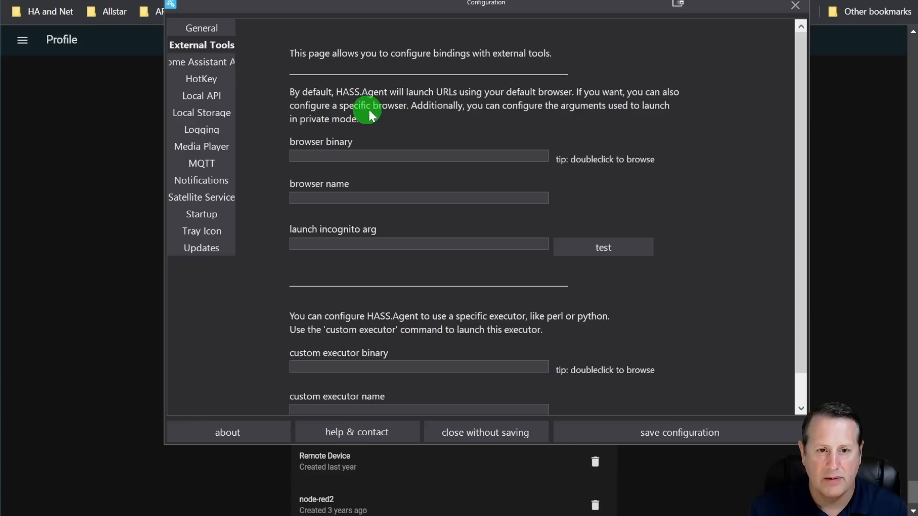
scroll(400, 169, down, 1)
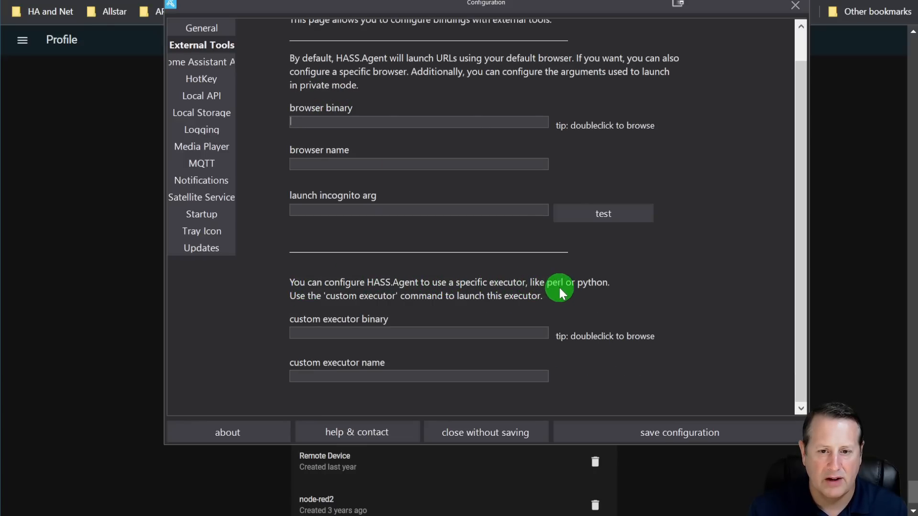
scroll(477, 334, up, 1)
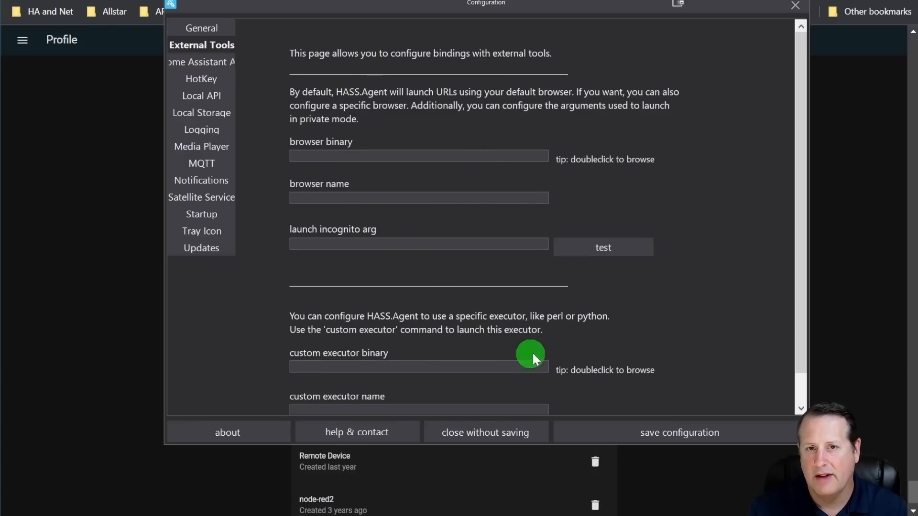
click(203, 63)
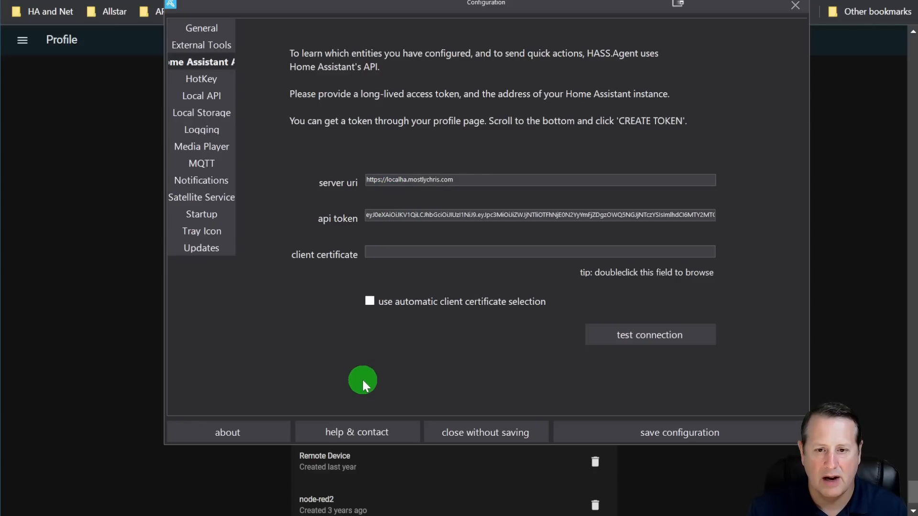
click(201, 82)
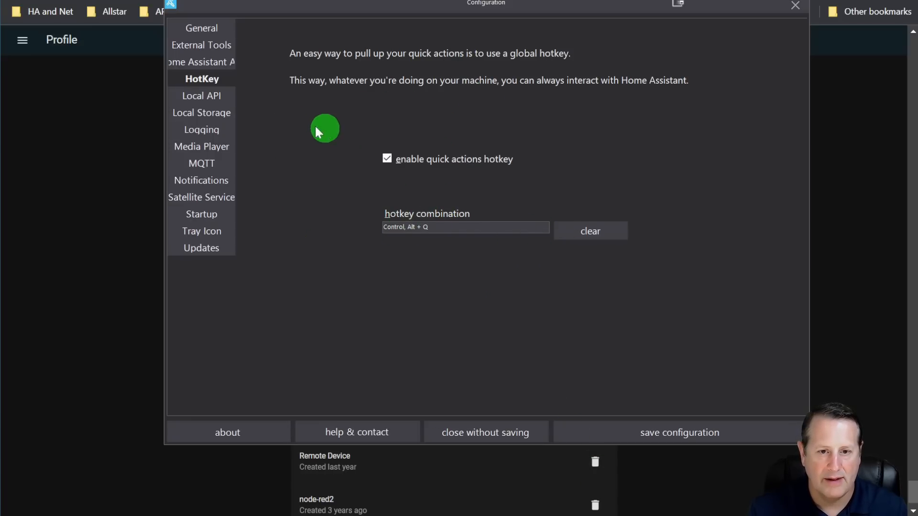
click(215, 100)
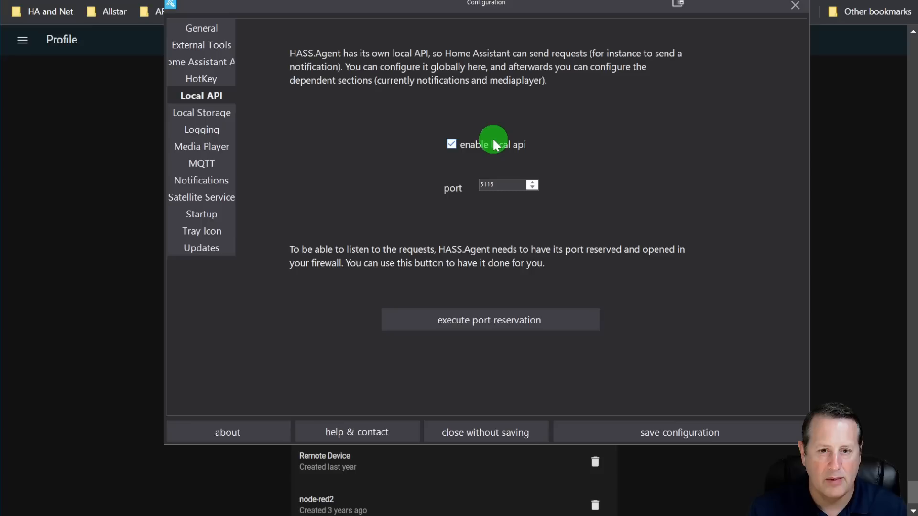
- Review the Local Storage, Logging, Media Player and MQTT settings in the configuration
click(223, 114)
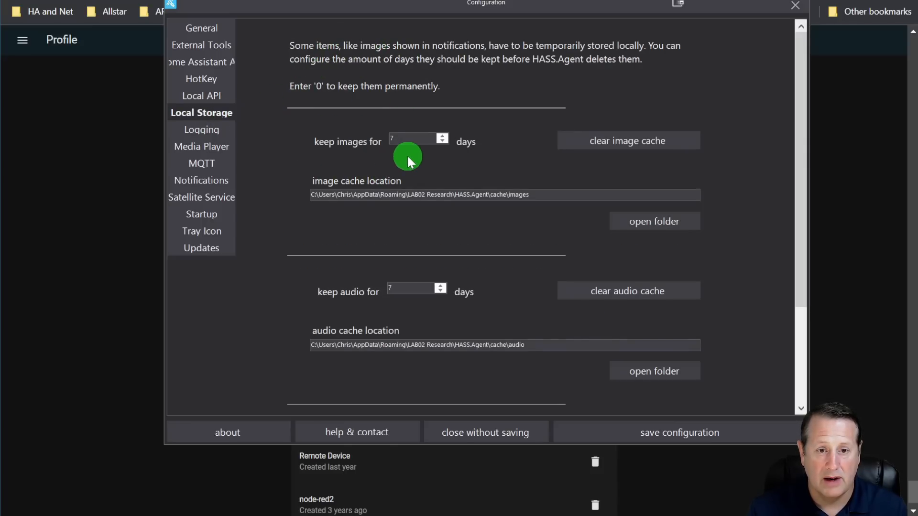
click(202, 130)
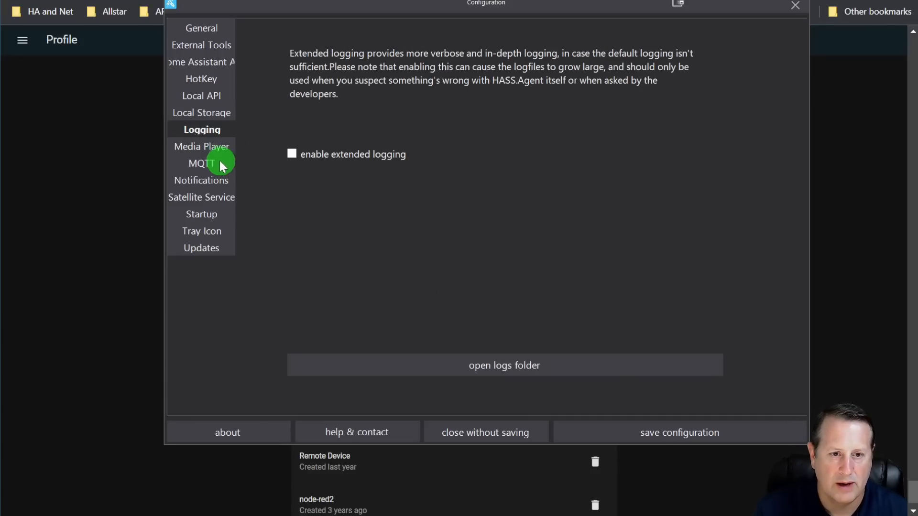
click(209, 144)
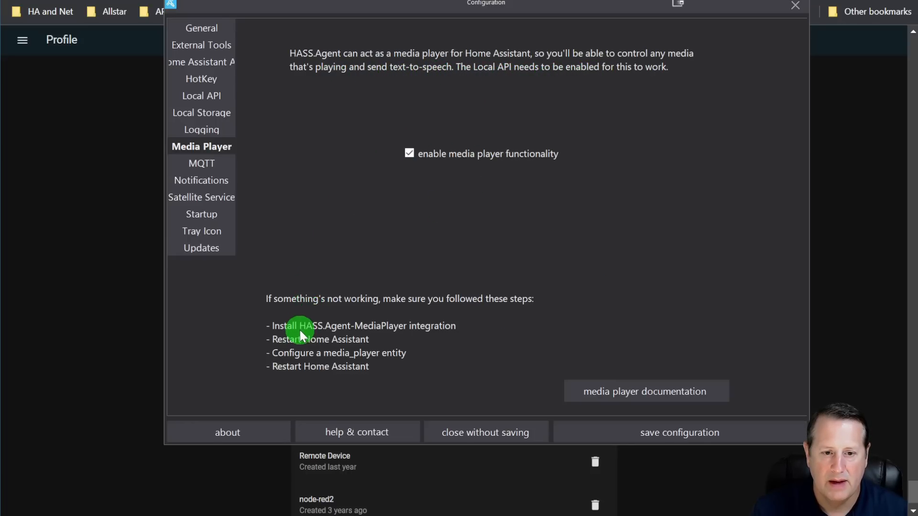
click(202, 164)
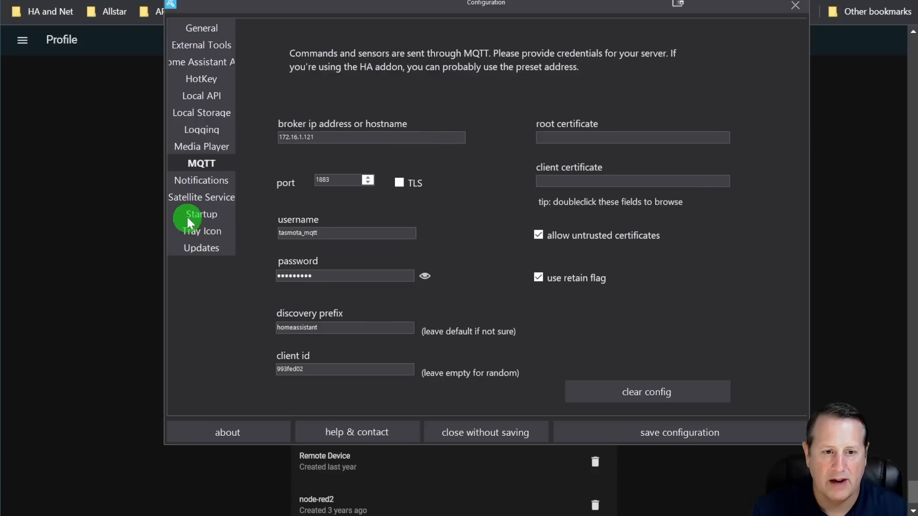
- Show a test notification from the Notifications settings and dismiss the information message
click(202, 181)
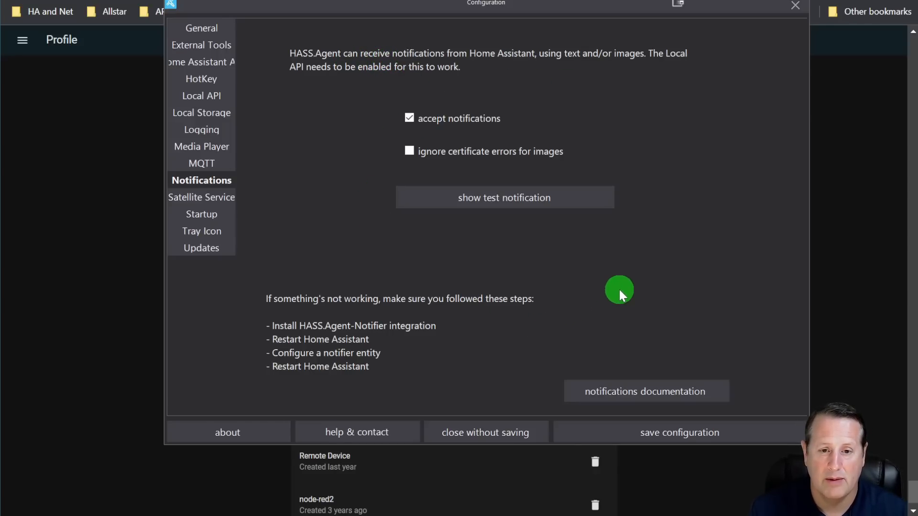
click(532, 200)
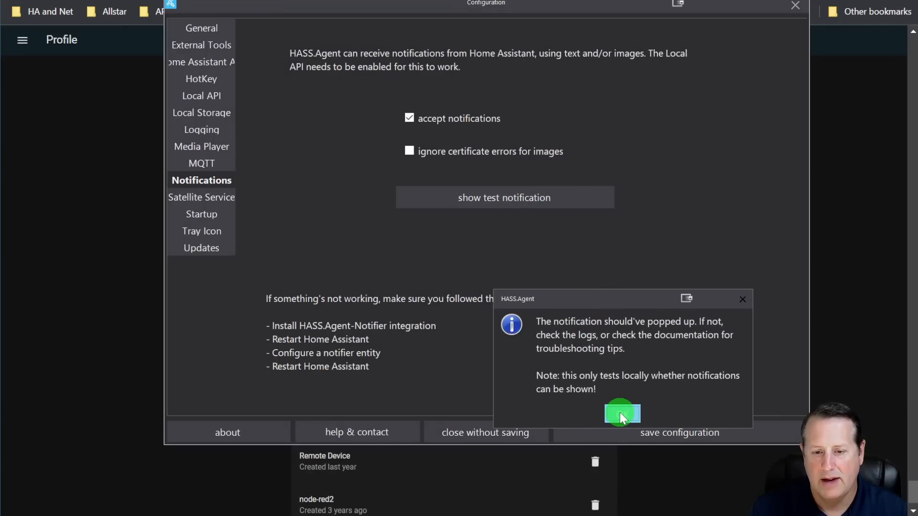
click(621, 415)
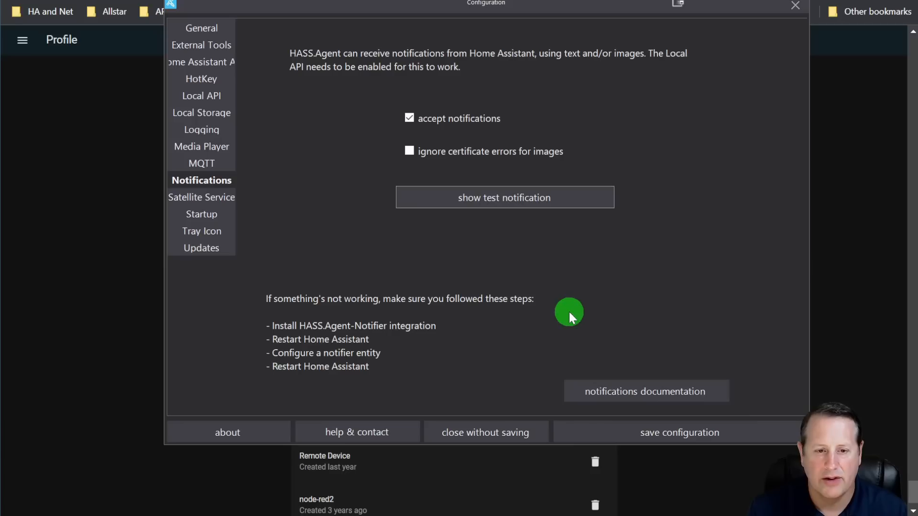
- Review the Satellite Service, Startup, Tray Icon and Updates settings, save the configuration, and answer the restart prompt
click(225, 200)
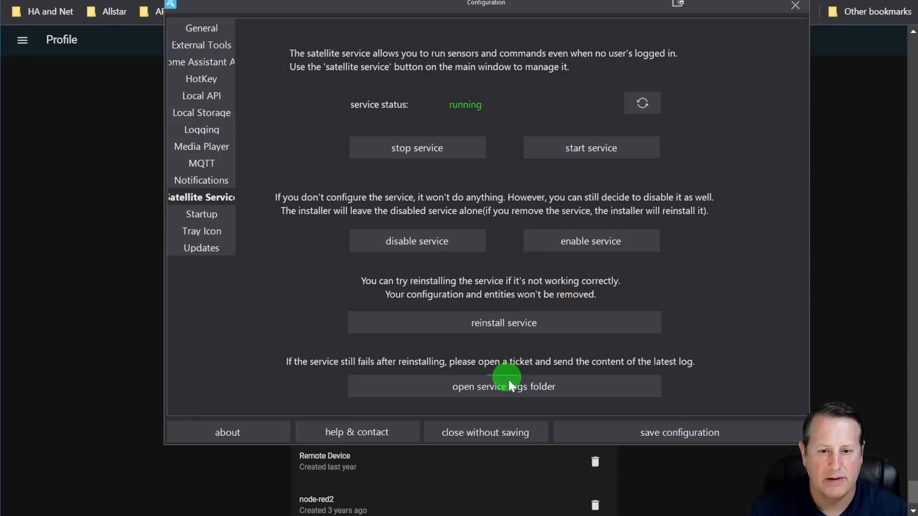
click(201, 214)
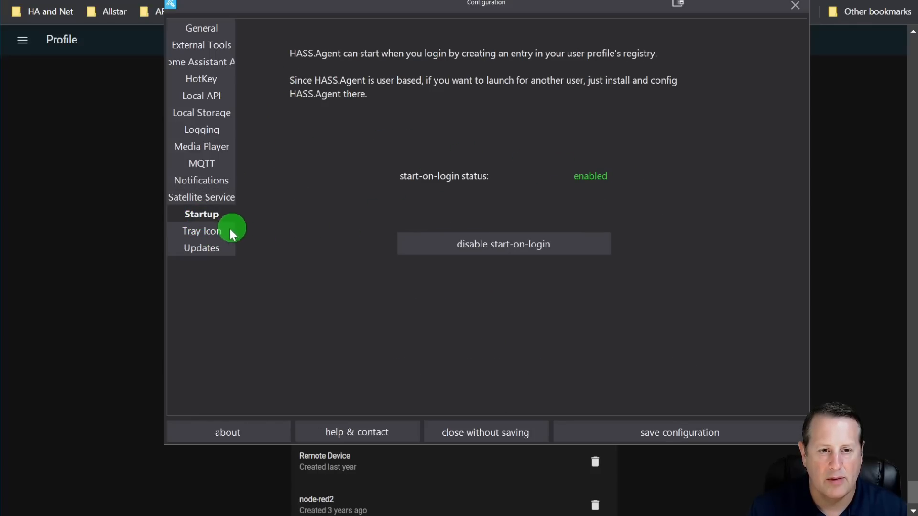
click(207, 234)
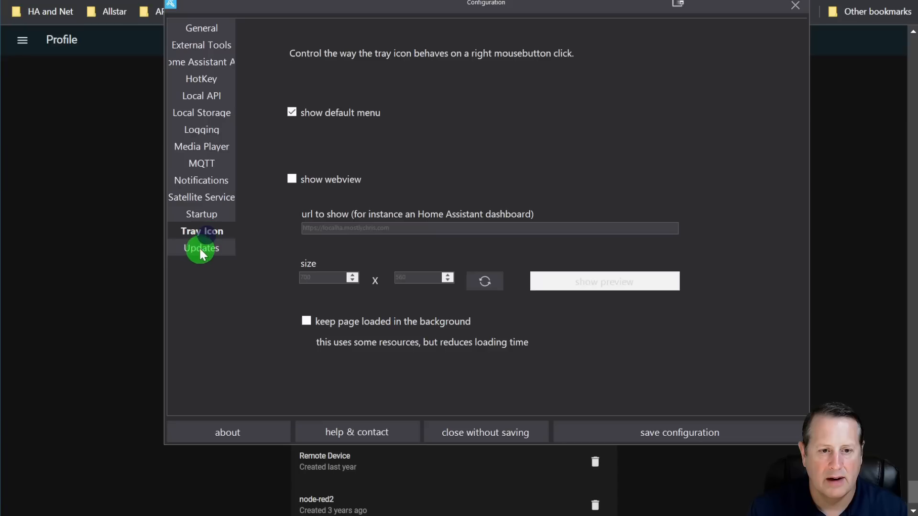
click(200, 248)
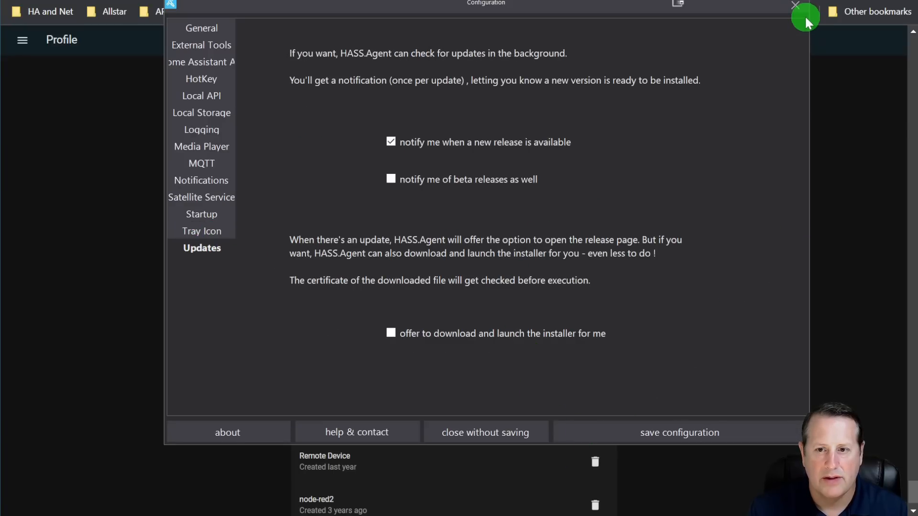
click(736, 435)
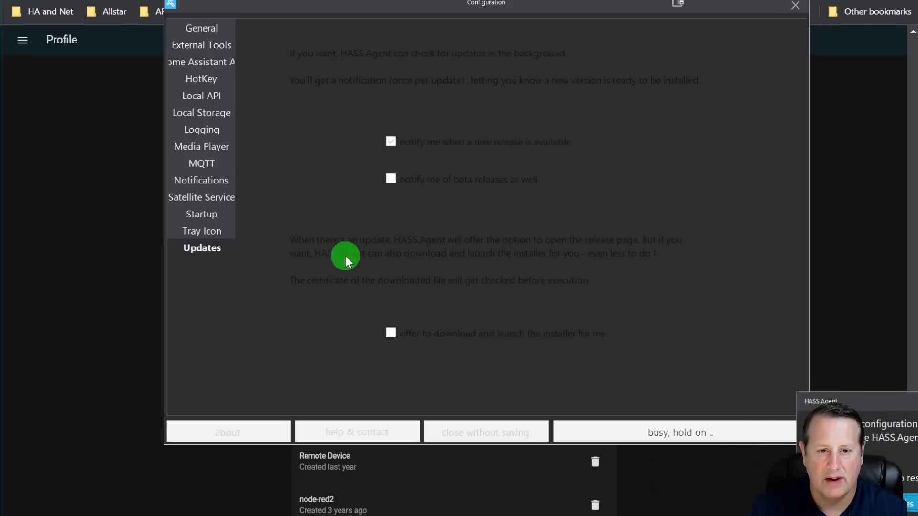
click(732, 405)
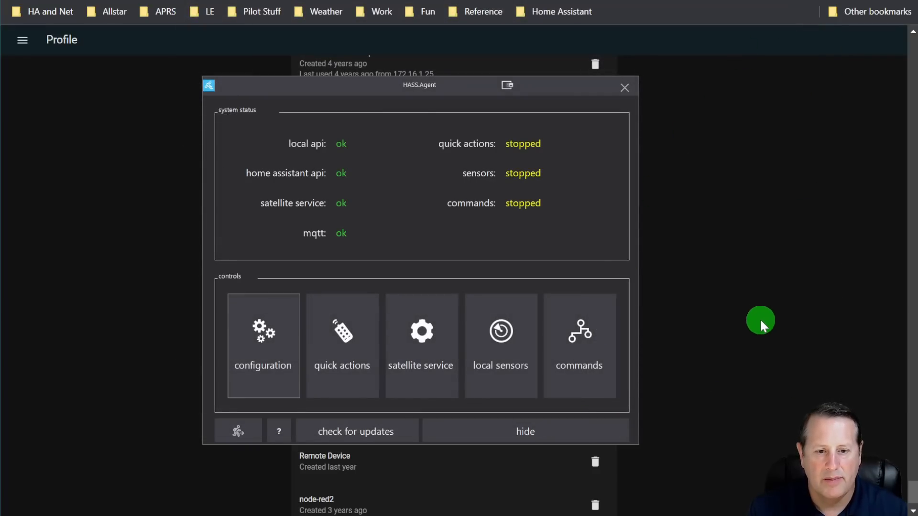
- Open the quick actions configuration and start a new quick action, positioning both windows over the browser
click(344, 350)
drag(765, 248, 307, 13)
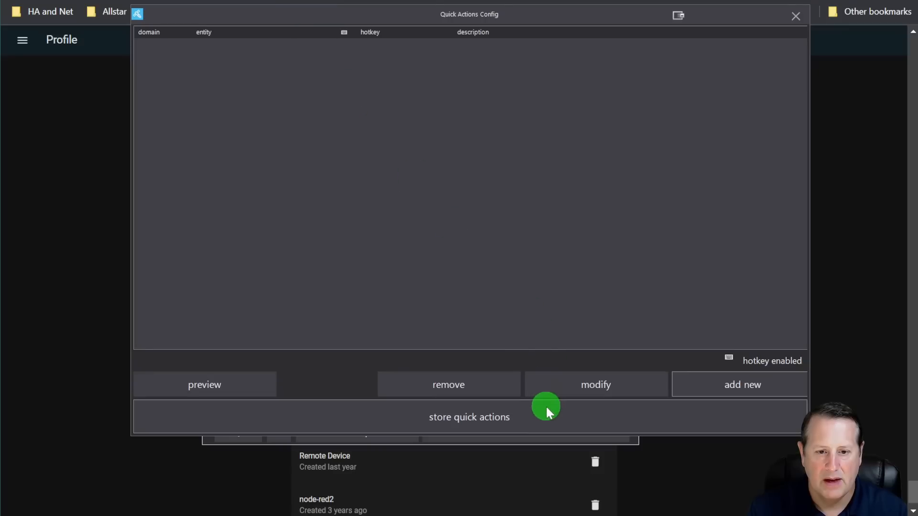
click(733, 383)
drag(746, 301, 297, 125)
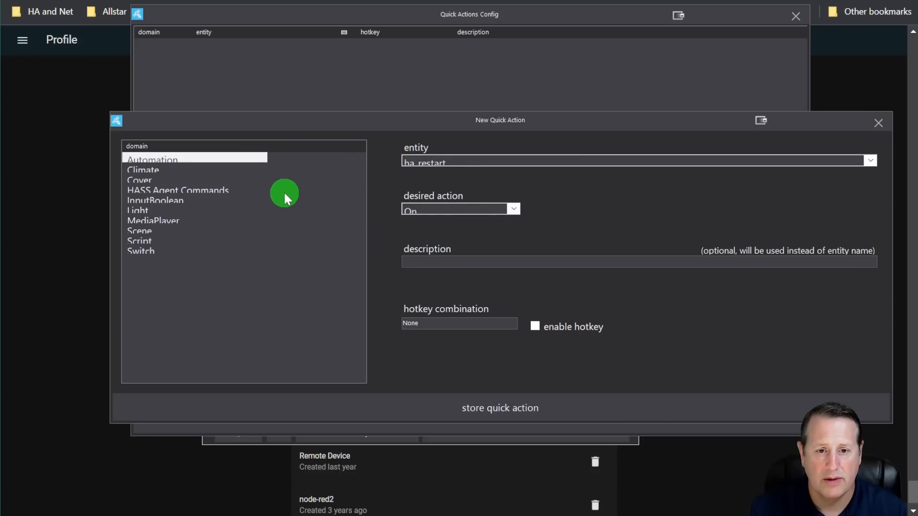
- Set the new quick action's domain to Light and select play_room as its entity
click(145, 211)
click(474, 163)
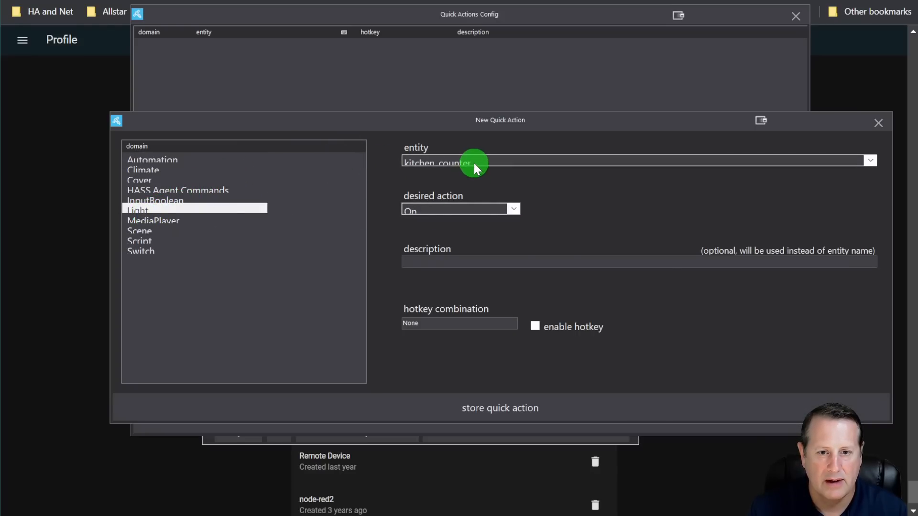
scroll(479, 266, down, 1)
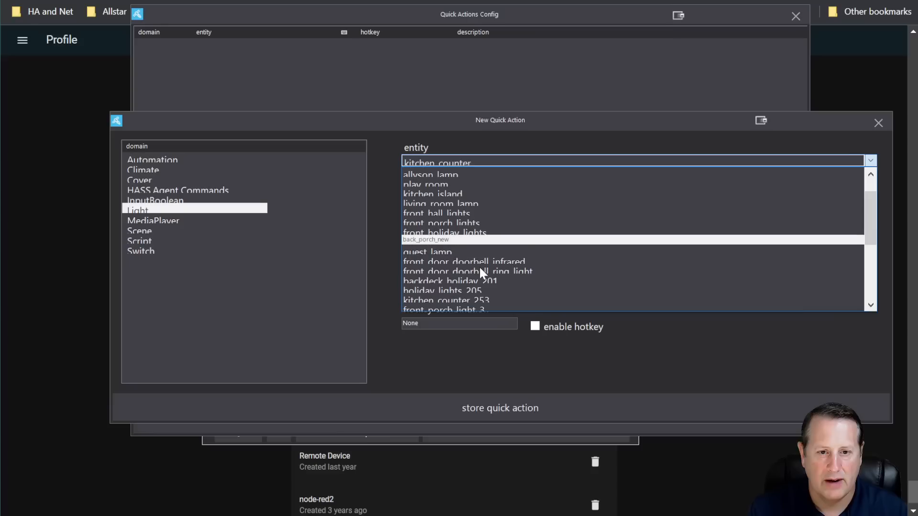
scroll(486, 262, up, 1)
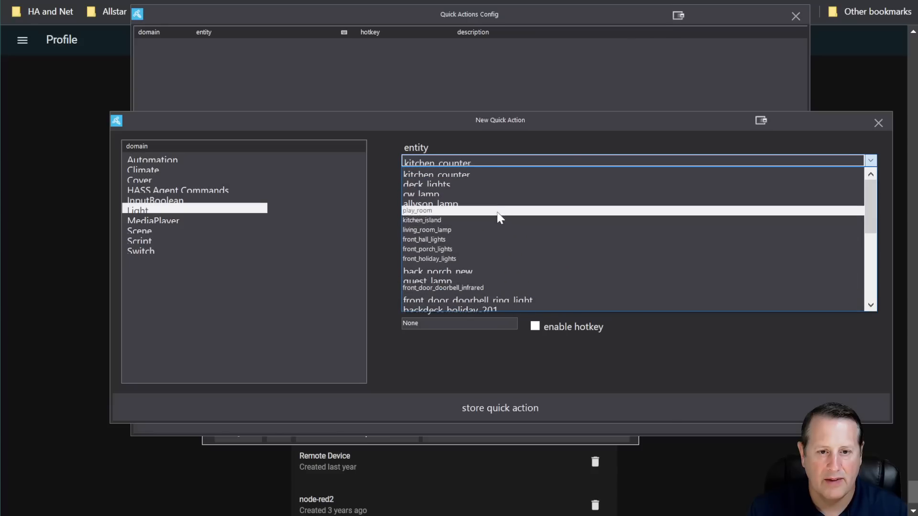
click(523, 210)
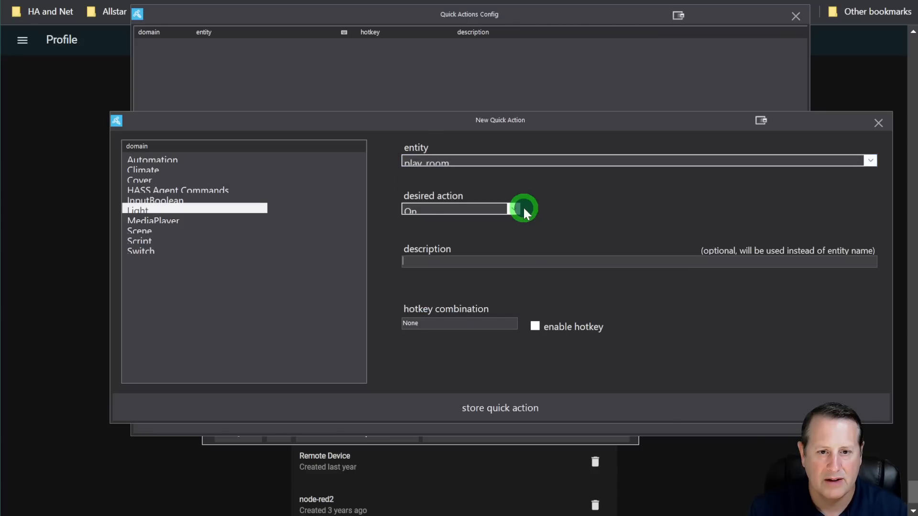
- Change the new quick action's entity to guest_lamp
click(507, 164)
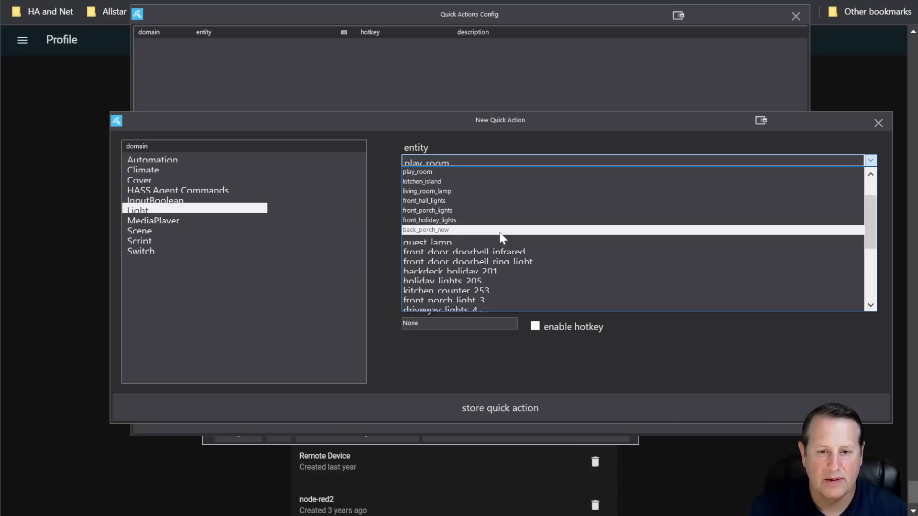
scroll(494, 251, down, 1)
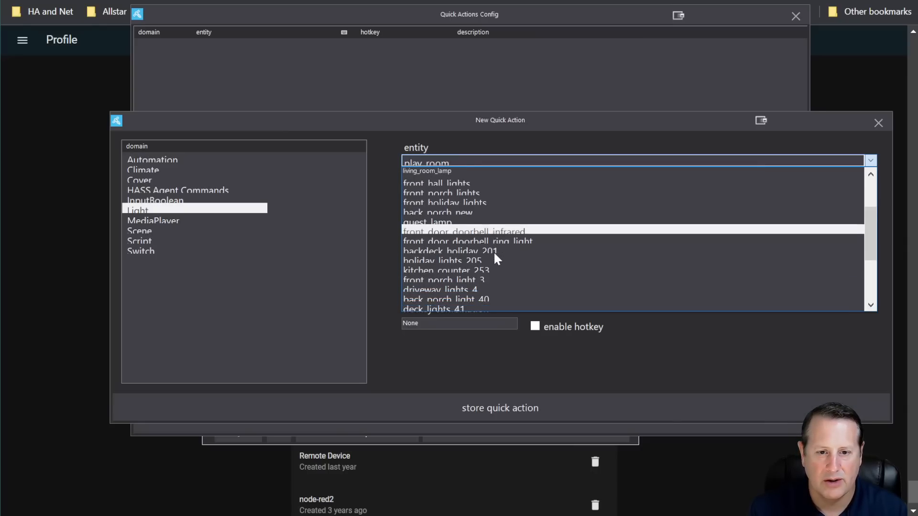
scroll(486, 267, down, 1)
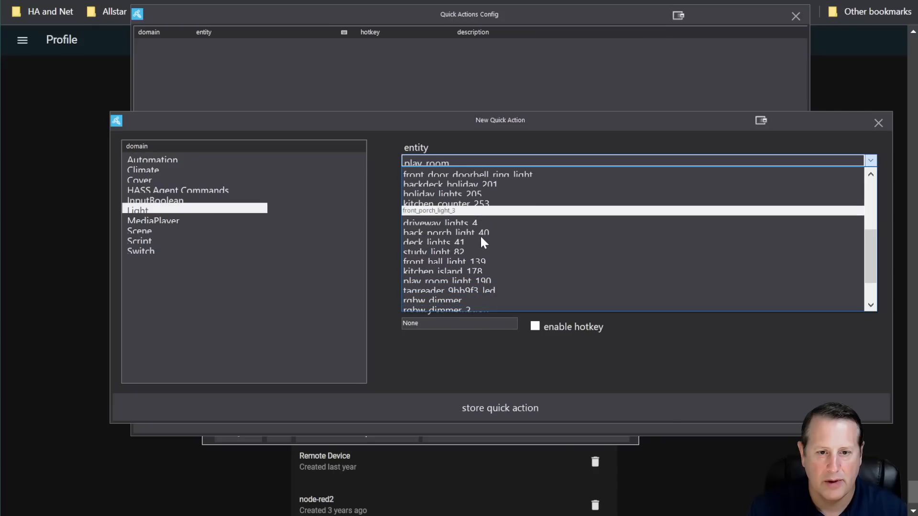
scroll(499, 236, up, 1)
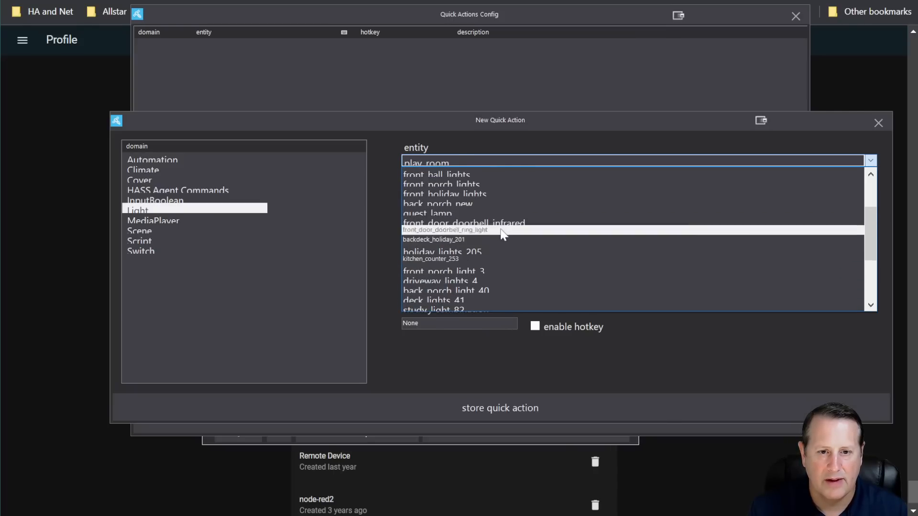
click(493, 211)
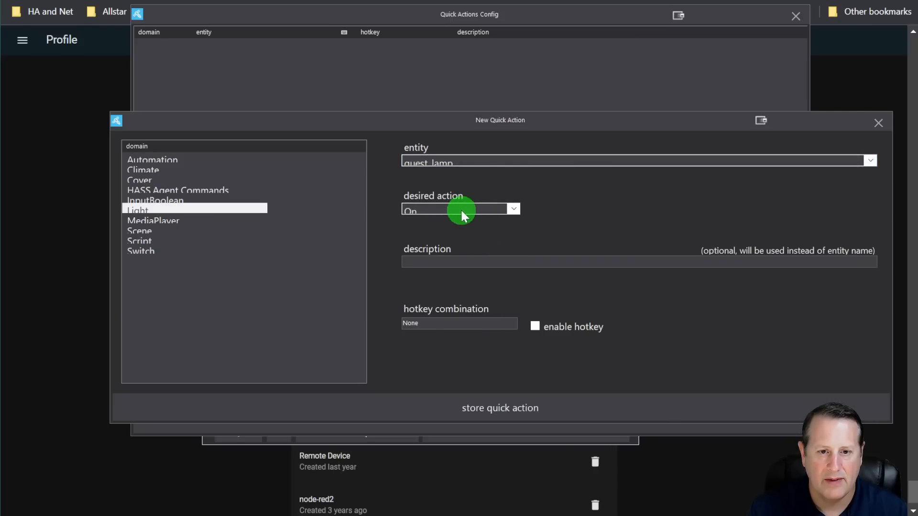
- Set the quick action's desired action to Toggle and its description to Guest Lamp
click(507, 211)
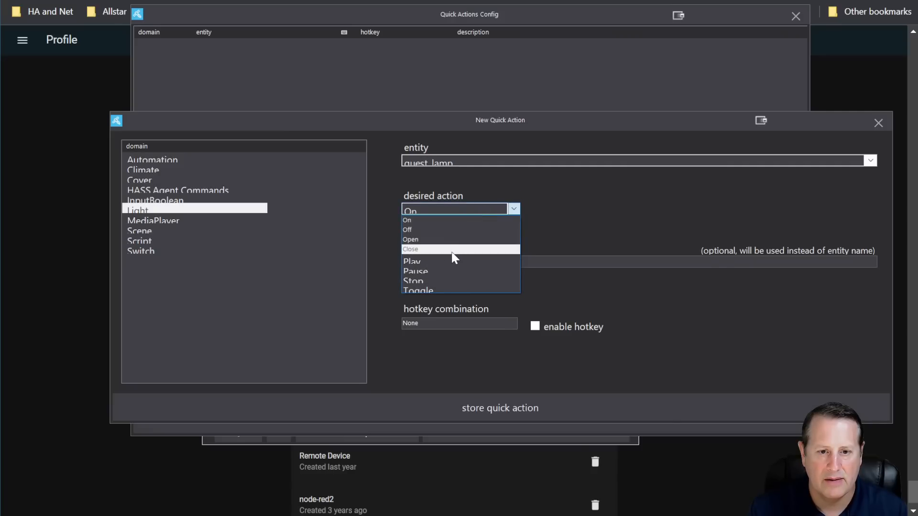
click(437, 288)
click(473, 261)
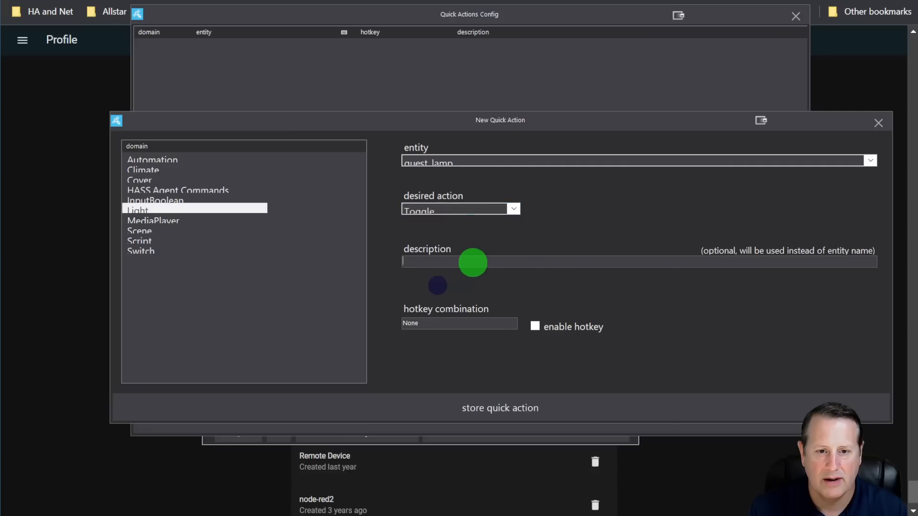
text(Guest )
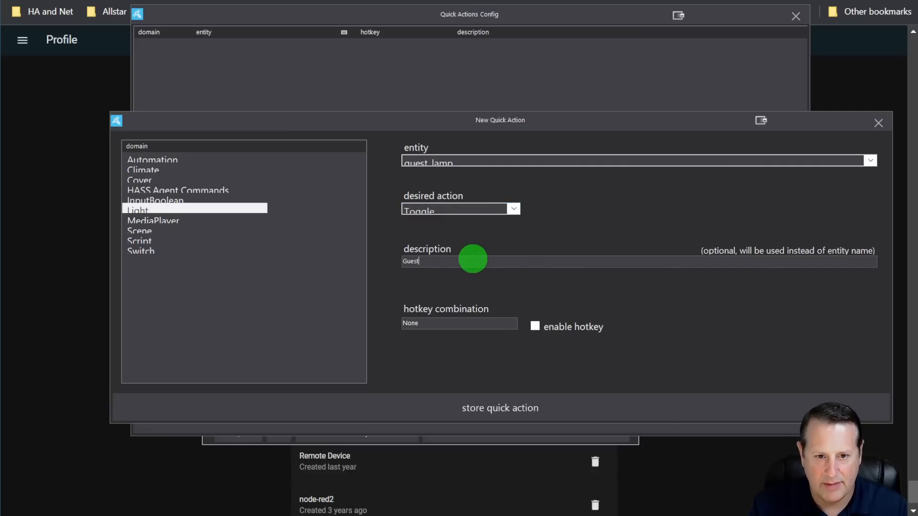
text(Lamp)
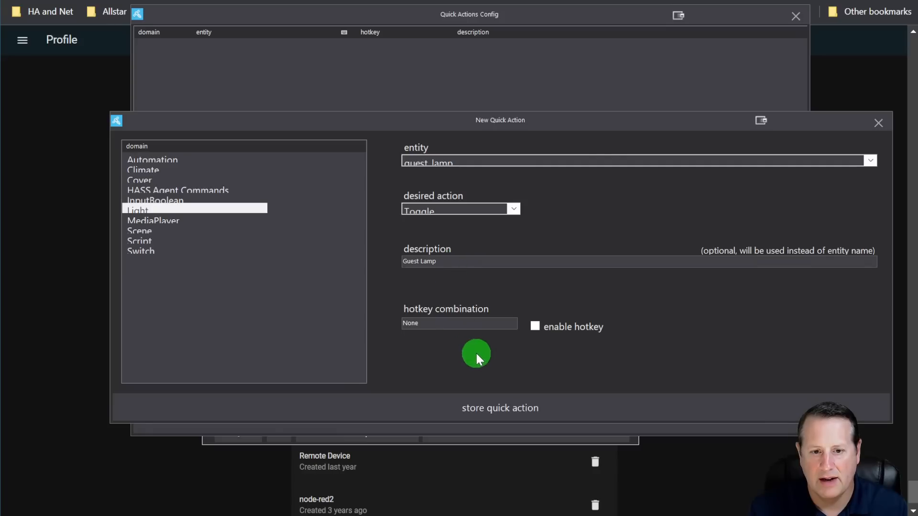
- Assign the hotkey Control, Alt + G to the quick action and store it, saving the quick actions list as well
click(459, 324)
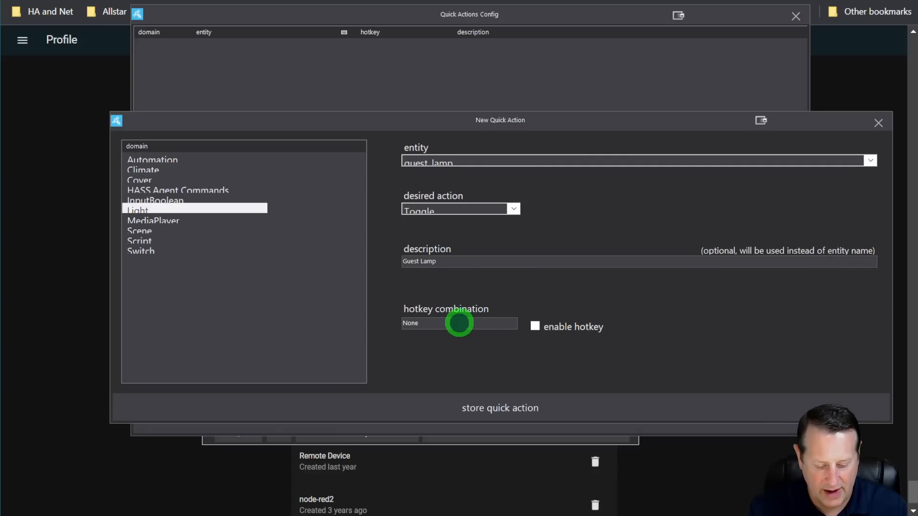
key(ctrl)
key(ctrl+alt)
key(ctrl+alt+g)
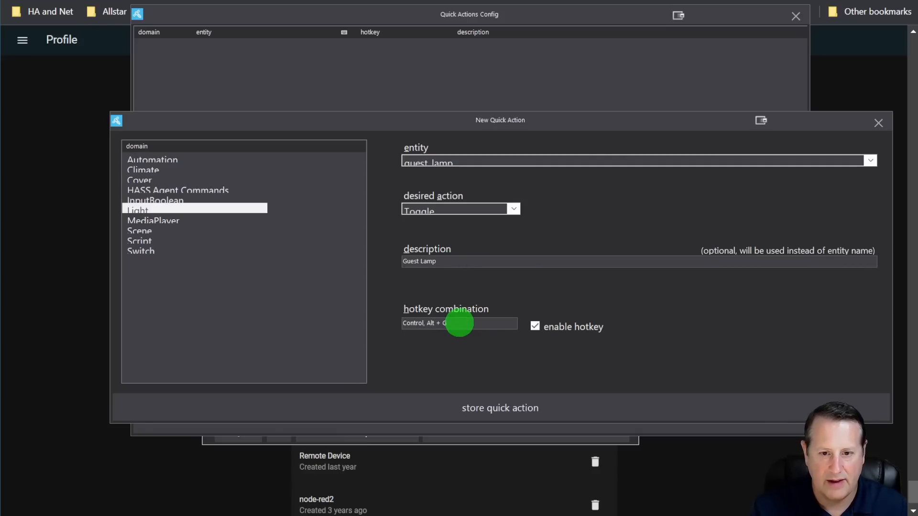
click(504, 407)
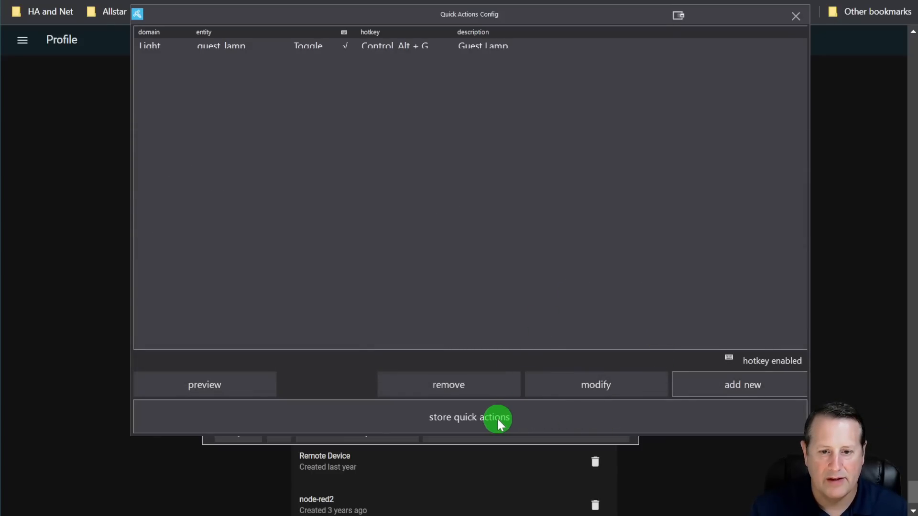
click(495, 419)
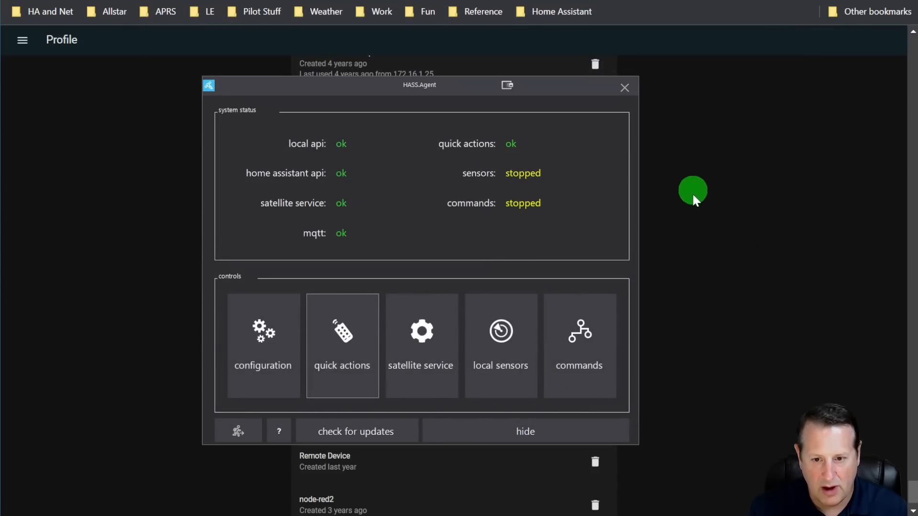
- Switch to the main Home Assistant dashboard and turn on the Guest Lamp
click(72, 0)
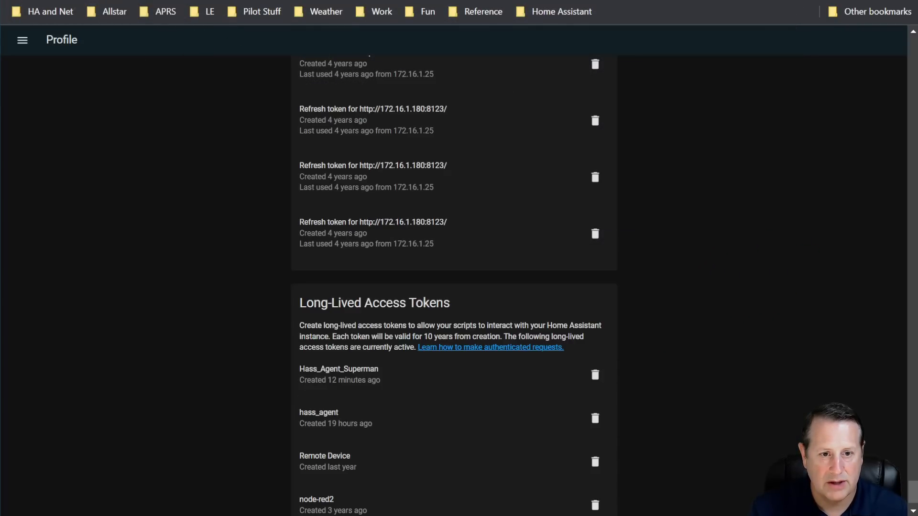
click(26, 44)
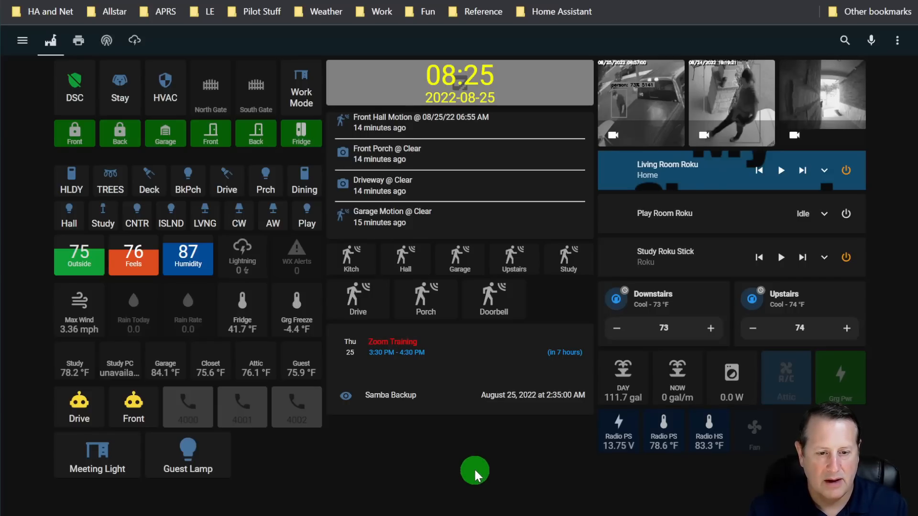
click(187, 450)
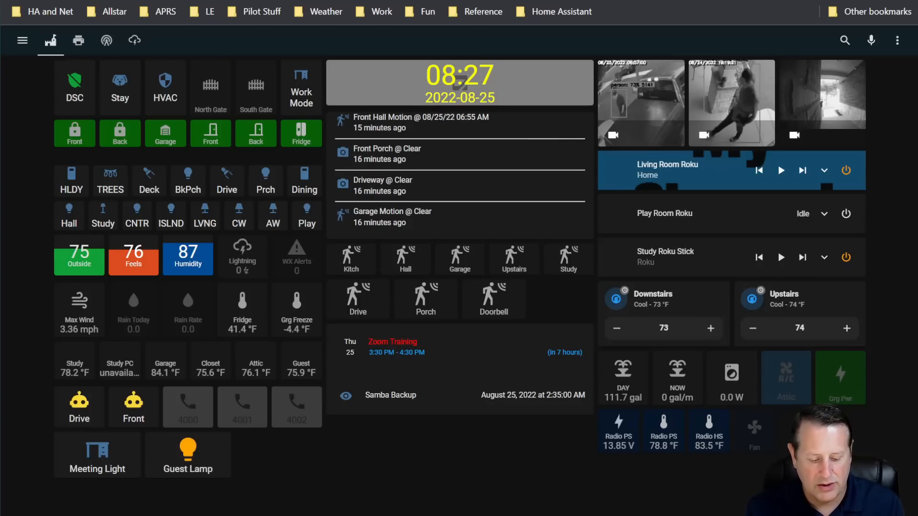
- Bring up the Quick Actions window over the dashboard and toggle the guest lamp off with its light action
key(ctrl+alt+q)
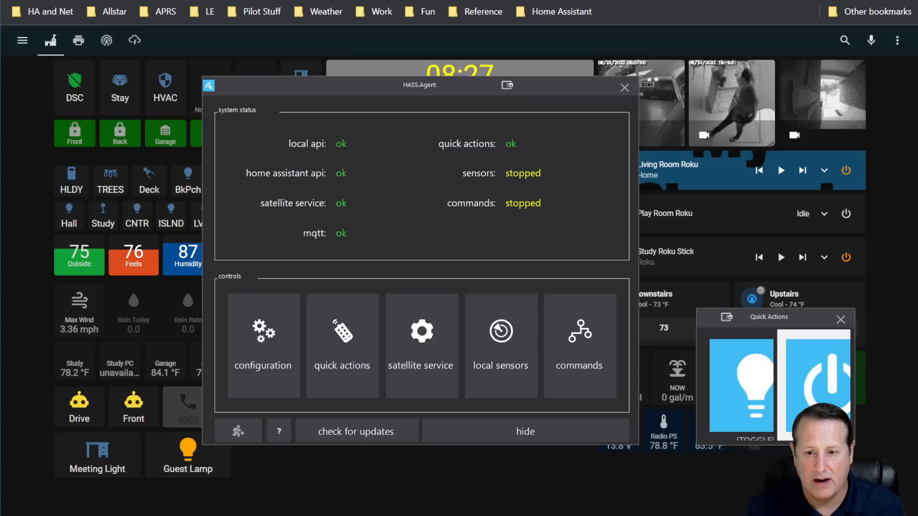
click(751, 397)
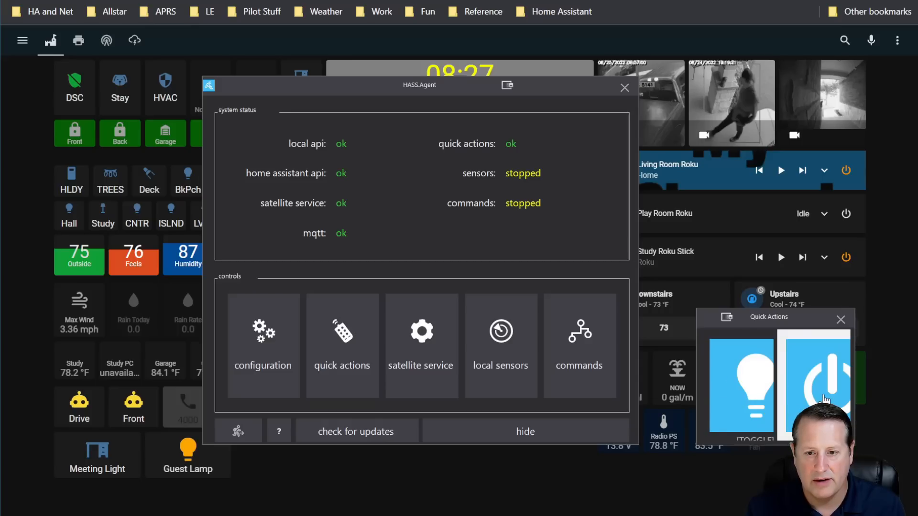
click(760, 397)
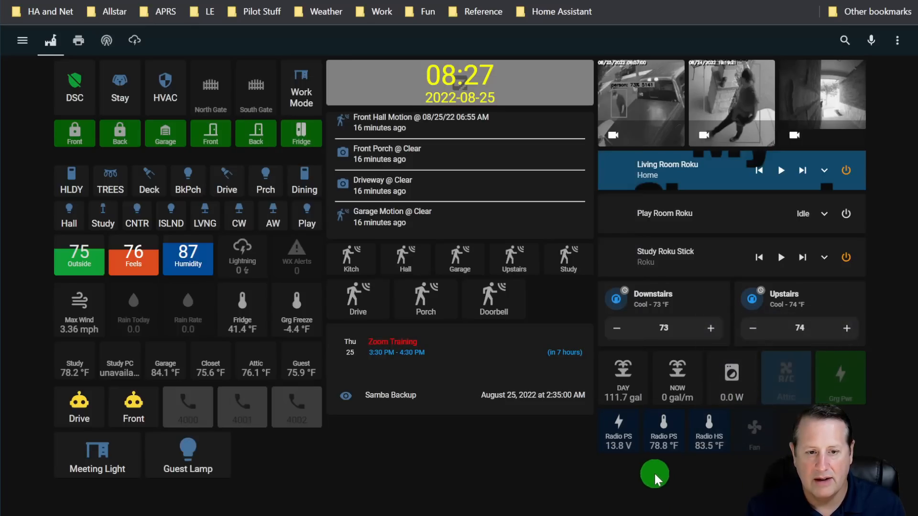
- Reopen the Quick Actions window, move it fully into view, and toggle the guest lamp on
key(ctrl+alt+q)
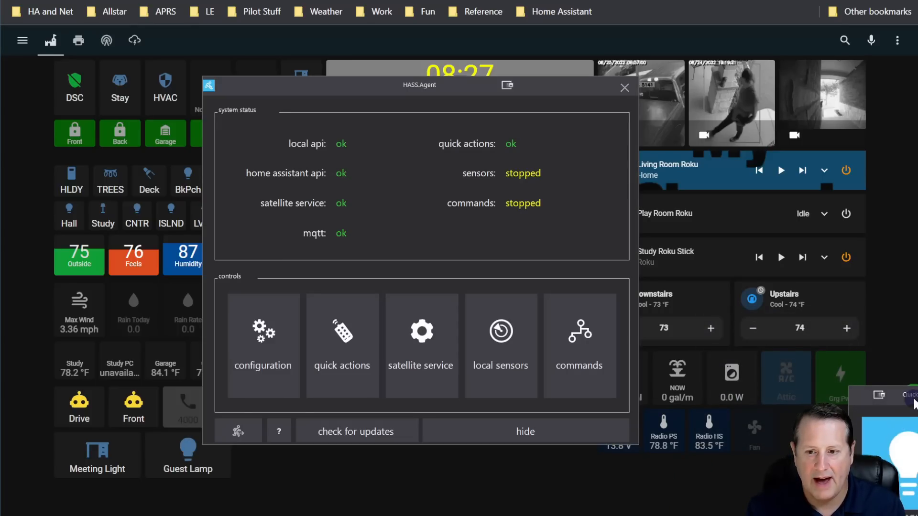
drag(914, 404, 719, 293)
click(698, 344)
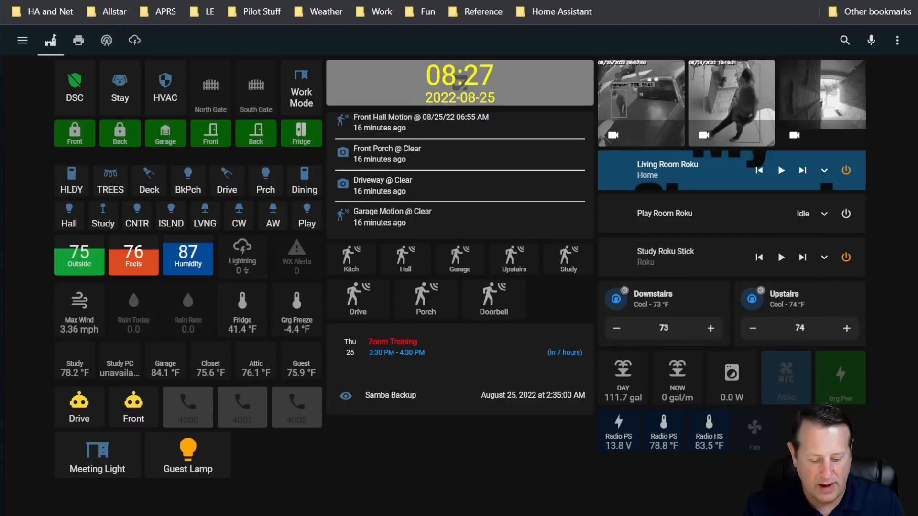
- Show the Quick Actions window once more, view the available actions, and close it
key(ctrl+alt+q)
drag(790, 331, 744, 292)
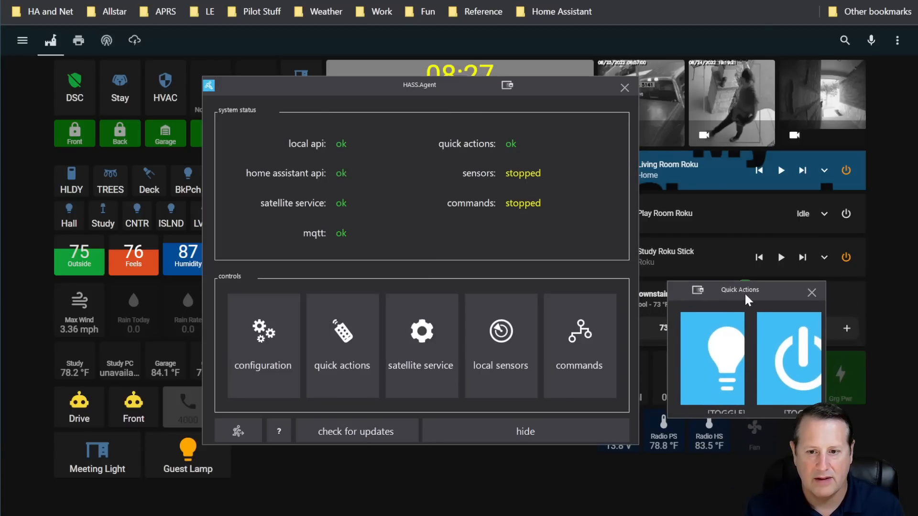
click(811, 293)
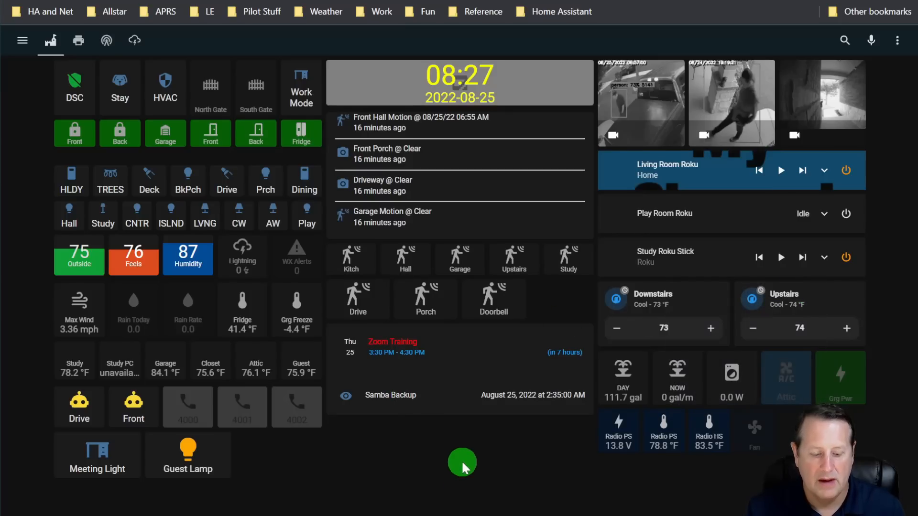
- Open the local sensors configuration and start a new sensor, positioning both windows over the browser
key(ctrl+alt+q)
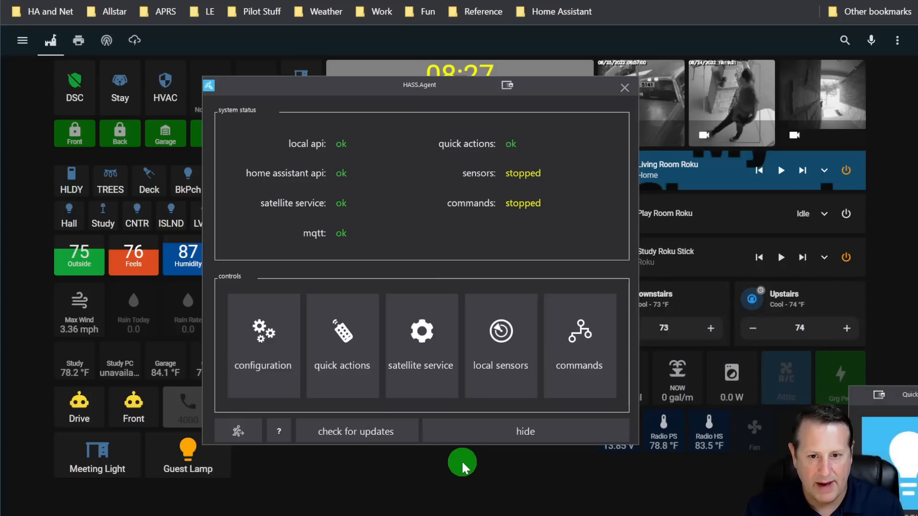
click(490, 373)
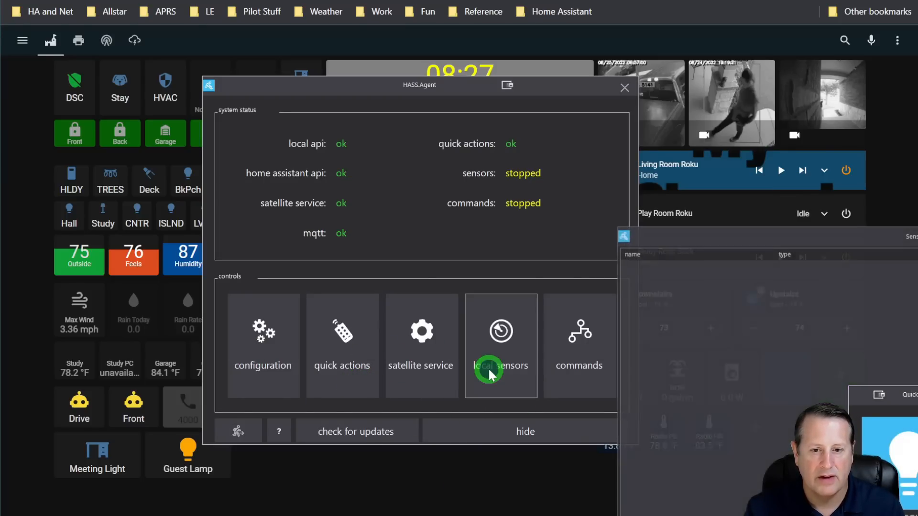
drag(748, 254, 226, 38)
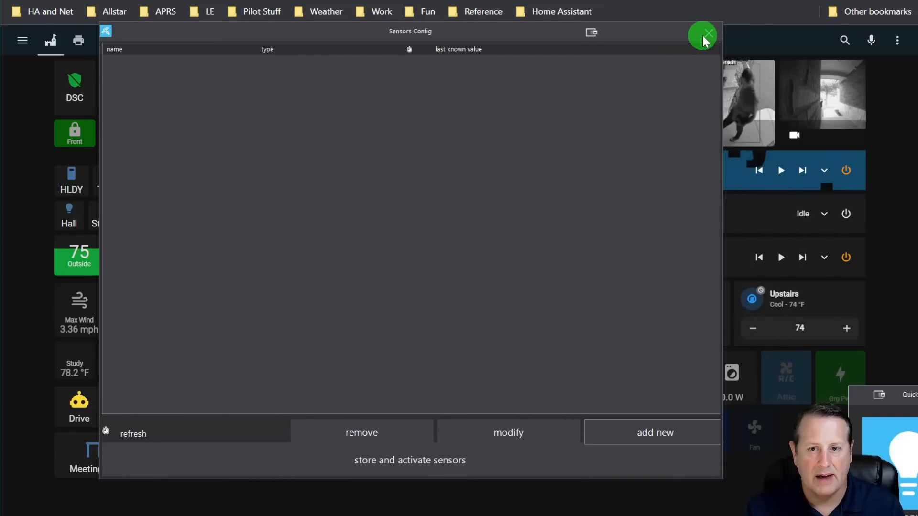
click(621, 433)
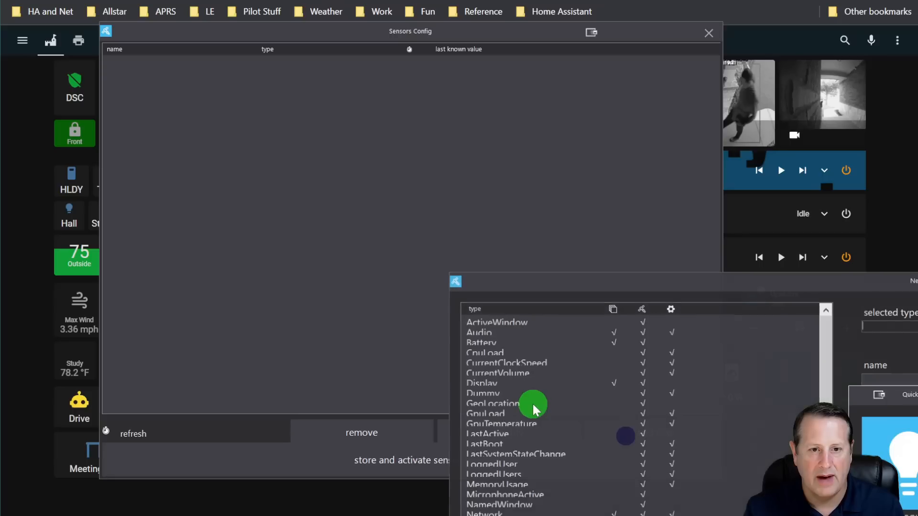
drag(704, 295, 268, 30)
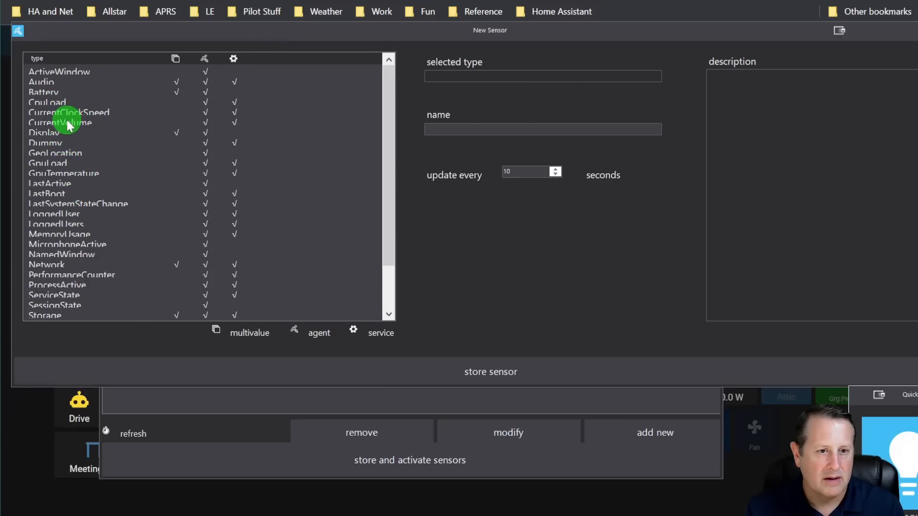
- Add a CpuLoad sensor with its default name and update interval, and store and activate the sensors
click(52, 102)
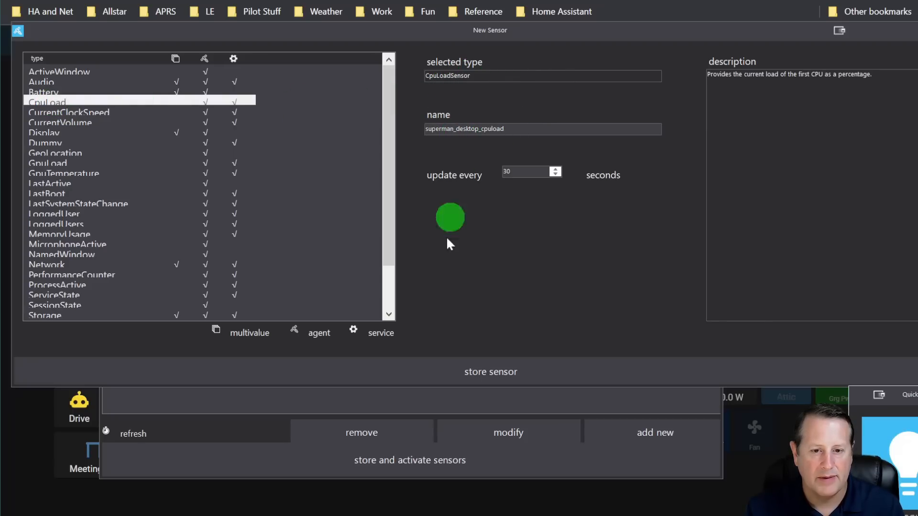
click(513, 375)
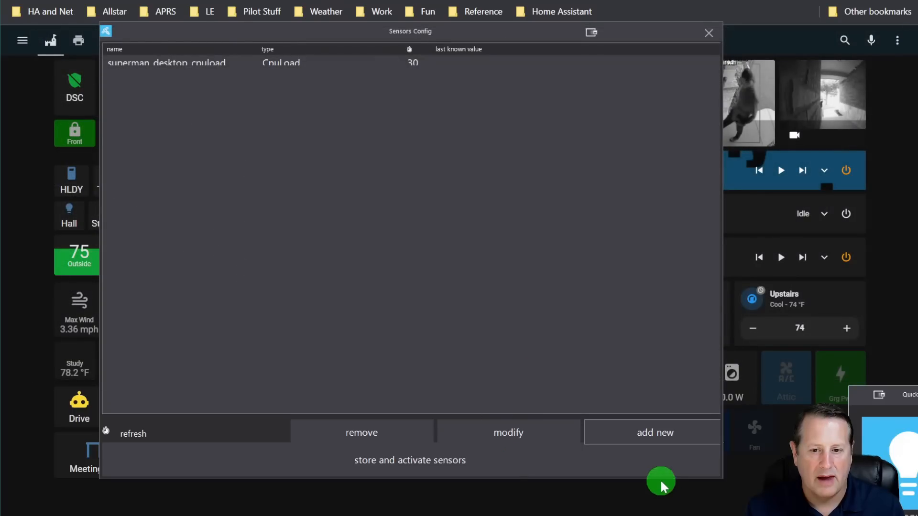
click(439, 467)
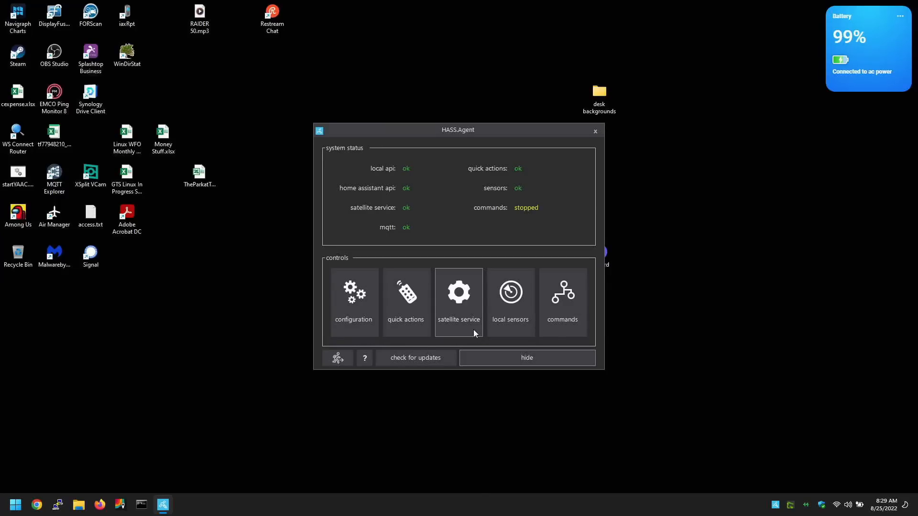
- On the laptop, open the local battery sensor's settings, examine its type, name and update interval, and close both windows
click(510, 320)
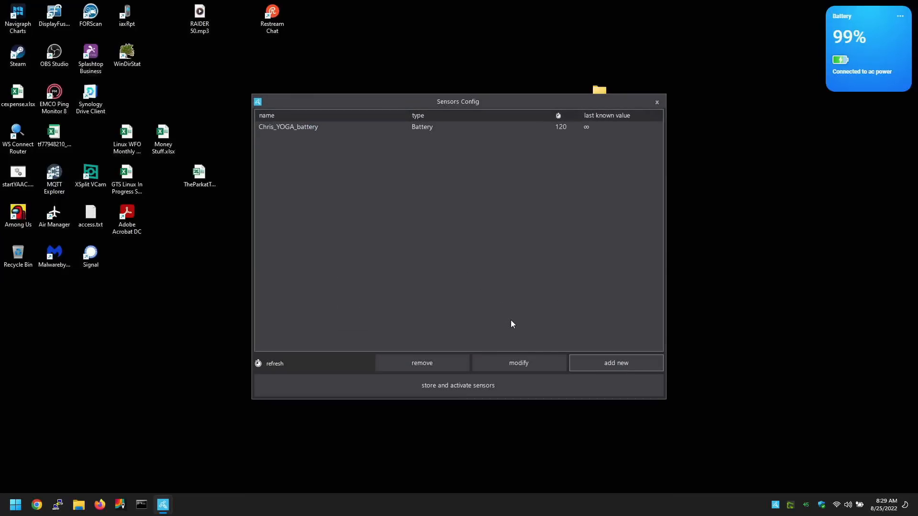
click(298, 127)
double_click(298, 128)
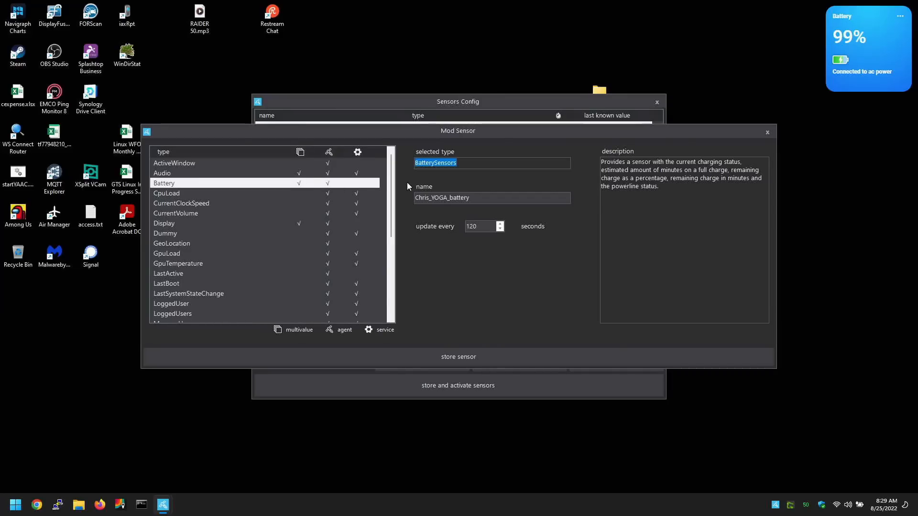
click(766, 133)
click(658, 102)
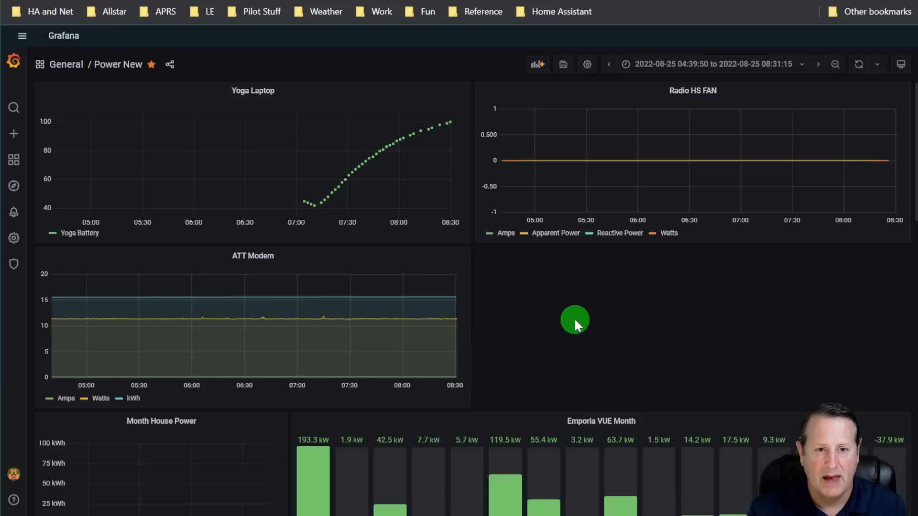
- Switch from the Grafana dashboard to HASS.Agent, open the local sensors configuration, and start another new sensor with both windows in view
click(344, 514)
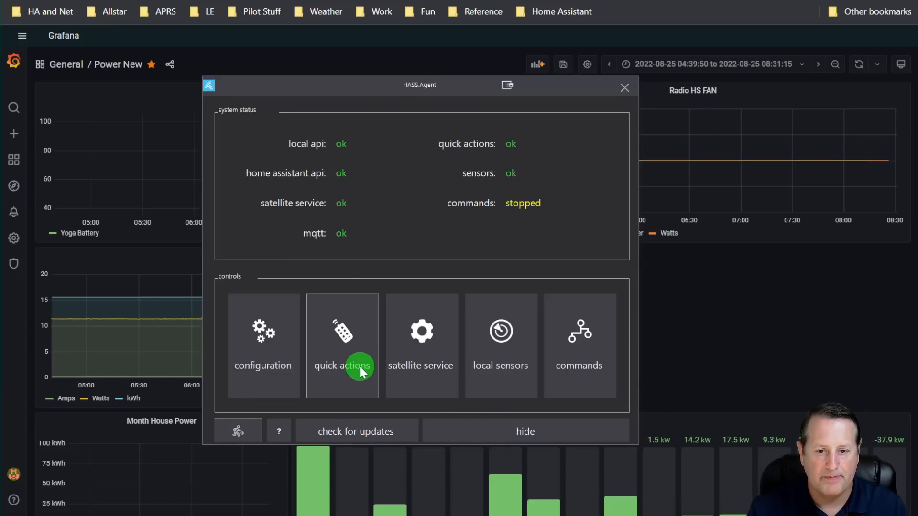
click(503, 356)
drag(678, 232, 198, 40)
click(655, 455)
drag(578, 245, 270, 44)
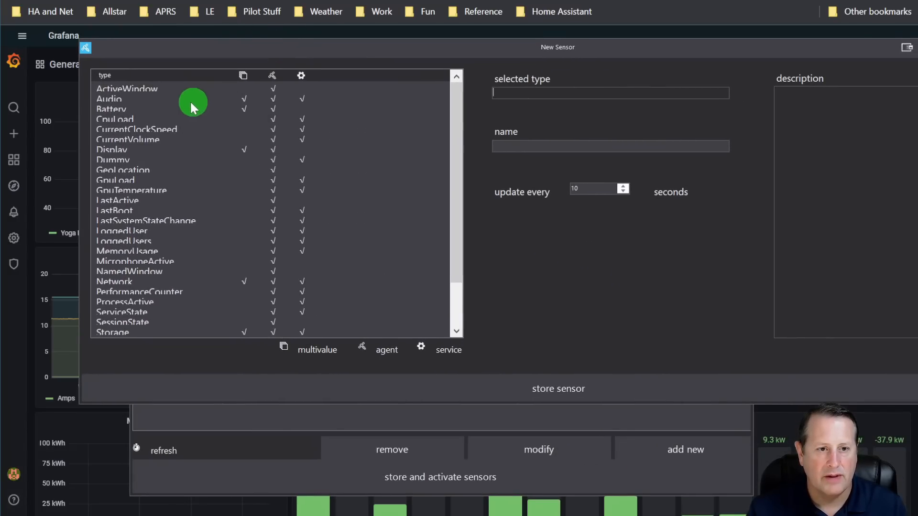
- Examine the descriptions, default names and update intervals of the sensor types from ActiveWindow through GeoLocation
click(166, 92)
click(135, 98)
click(138, 109)
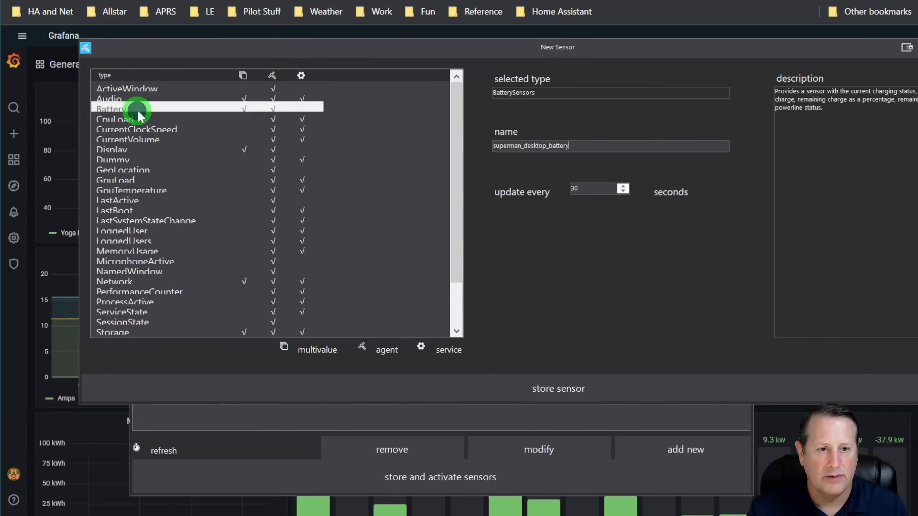
click(130, 120)
click(133, 129)
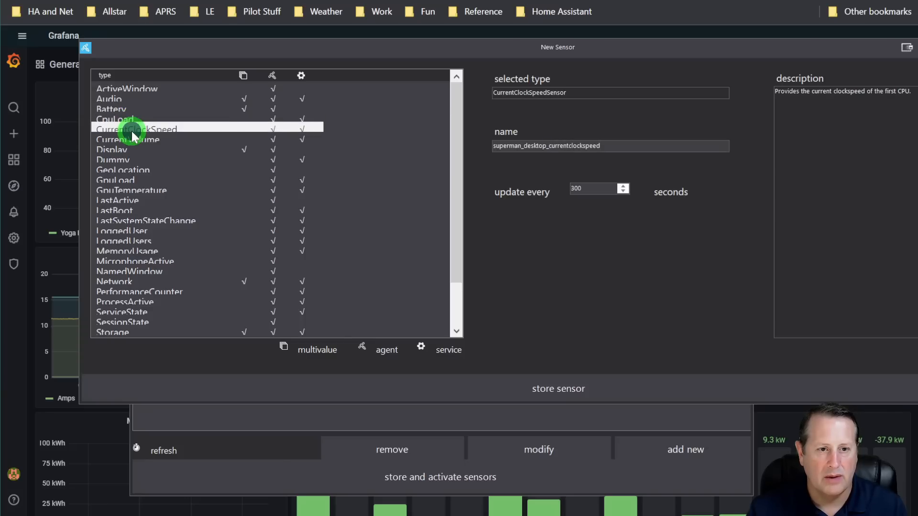
click(166, 140)
click(117, 159)
click(132, 171)
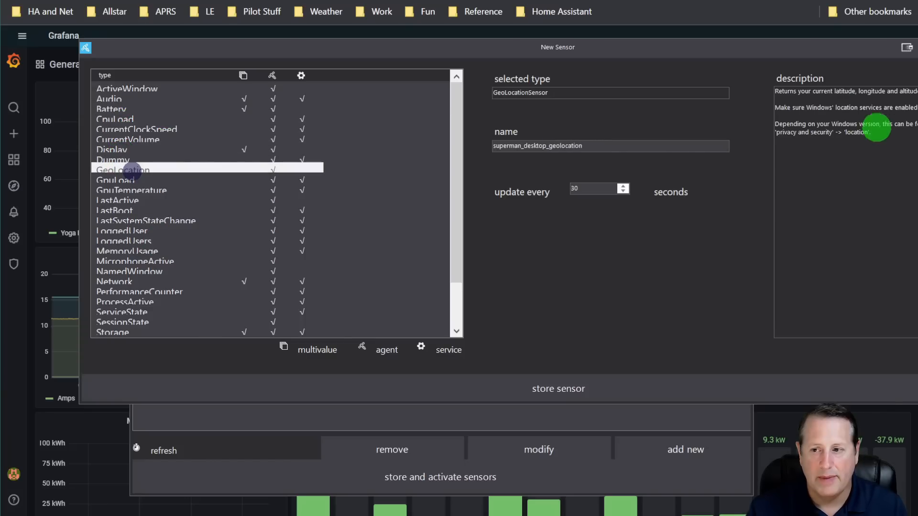
- Reposition the New Sensor window to read the full description of the GeoLocation sensor
drag(658, 57, 581, 54)
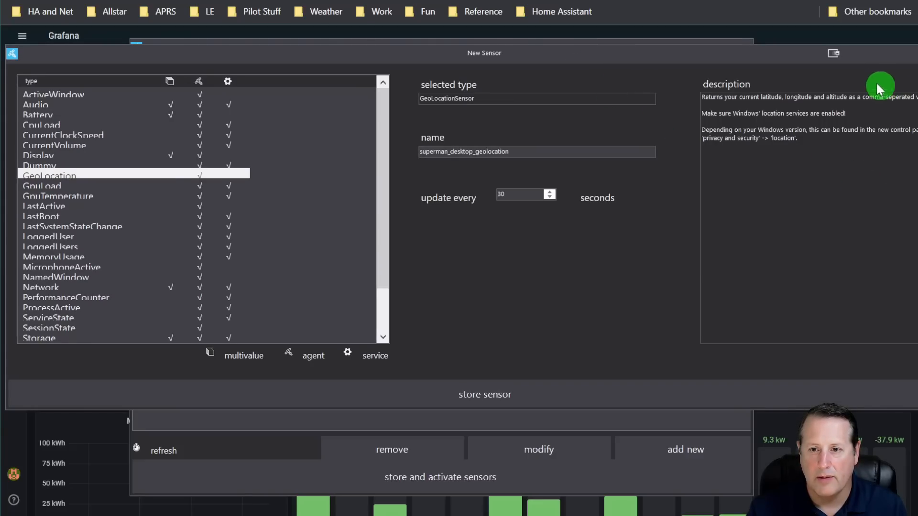
drag(771, 61, 732, 55)
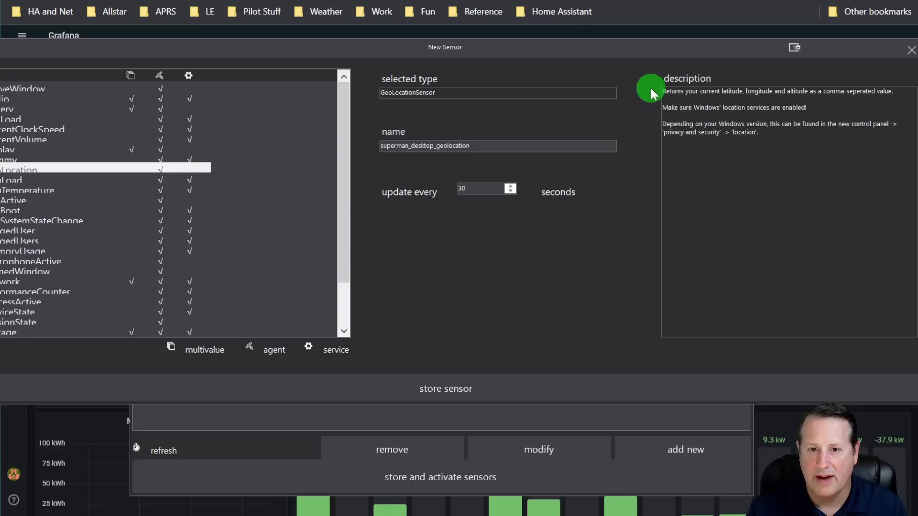
drag(631, 67, 659, 72)
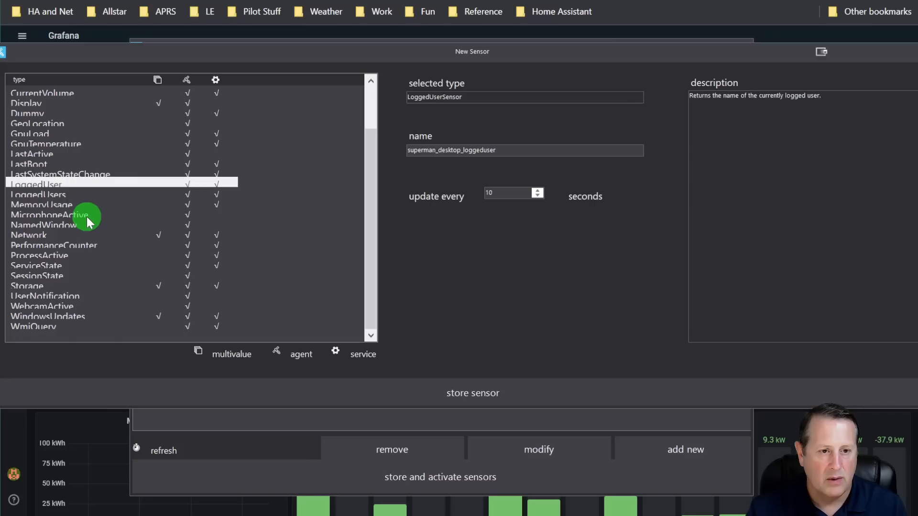
- Examine the descriptions of the MicrophoneActive, WindowsUpdates and WebcamActive sensor types
scroll(85, 217, down, 2)
click(84, 214)
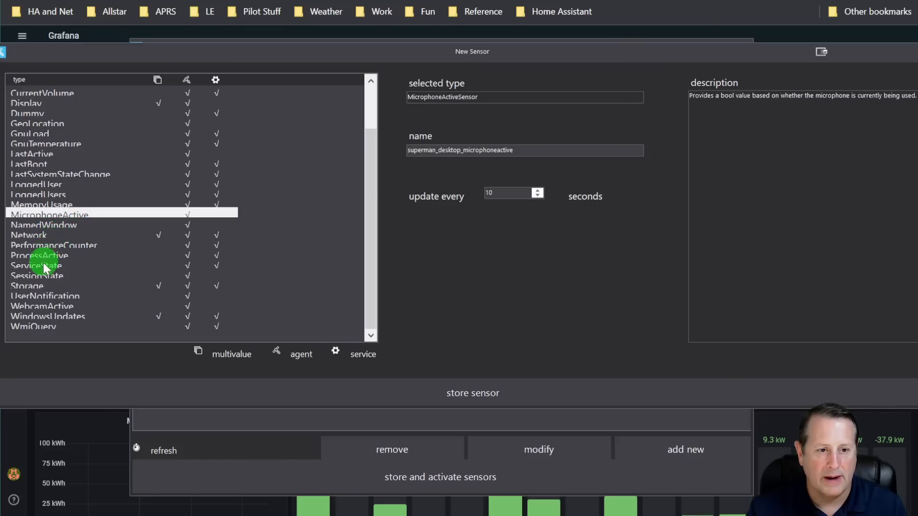
click(54, 314)
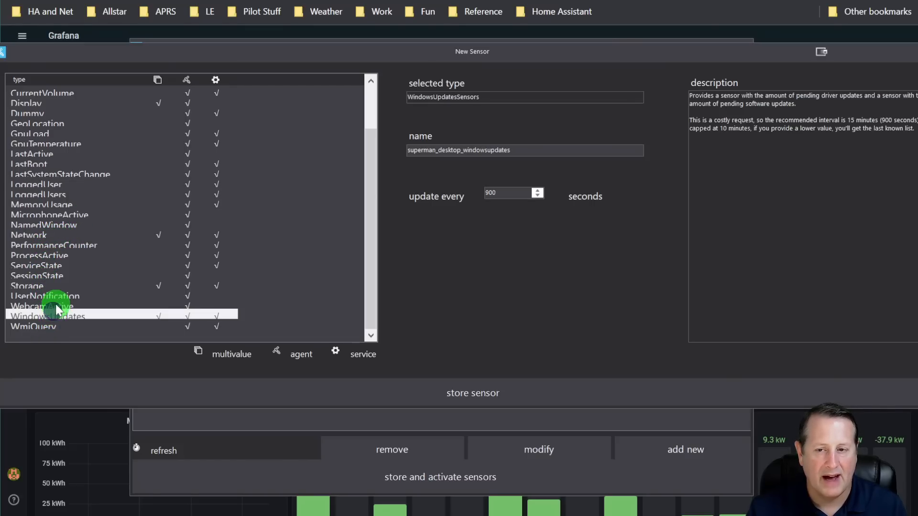
click(50, 305)
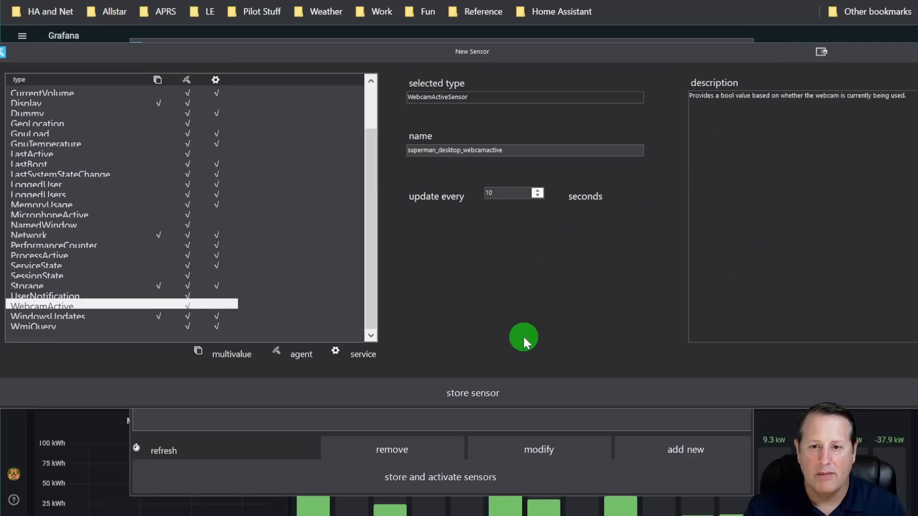
- Switch to Home Assistant in the browser, open the Office Tablet dashboard and turn on the Meeting Light
click(75, 5)
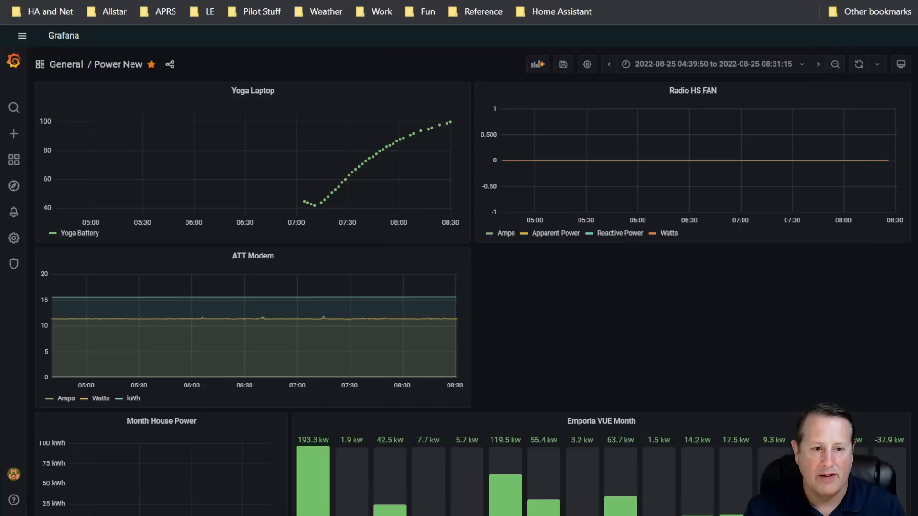
click(26, 33)
scroll(82, 229, up, 3)
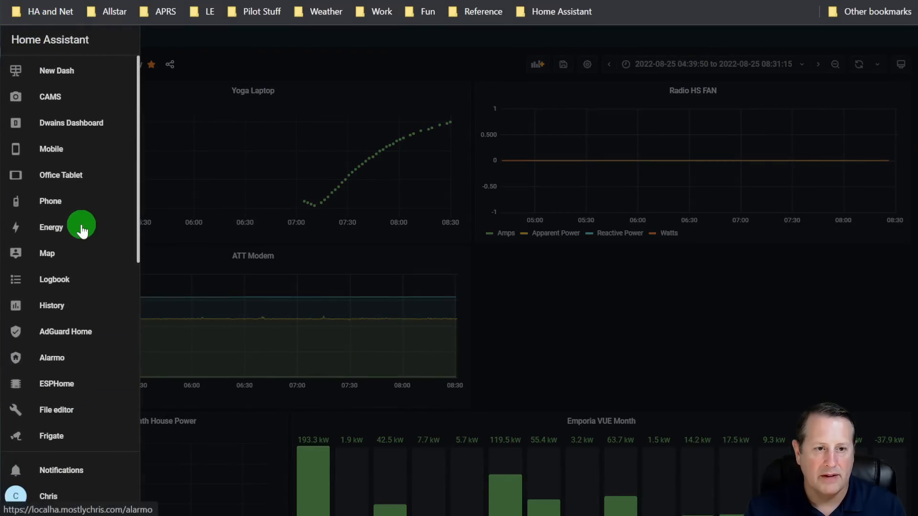
click(43, 176)
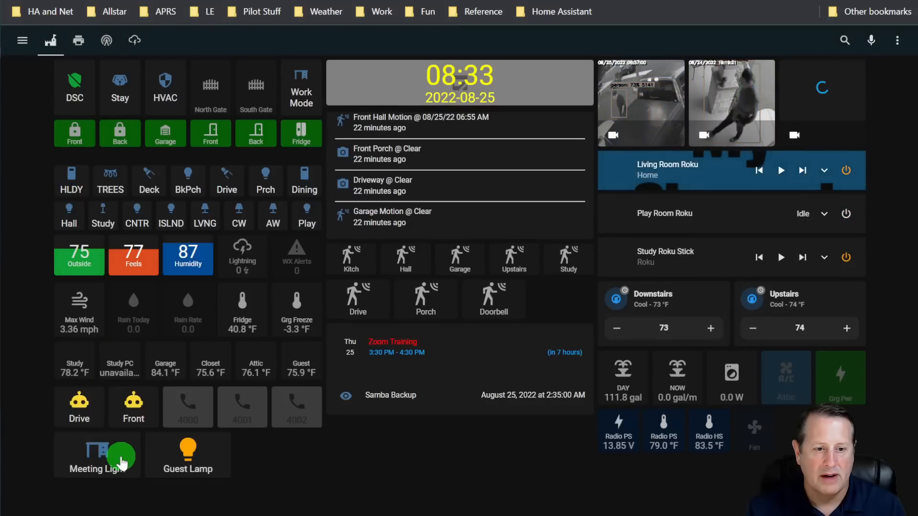
click(108, 469)
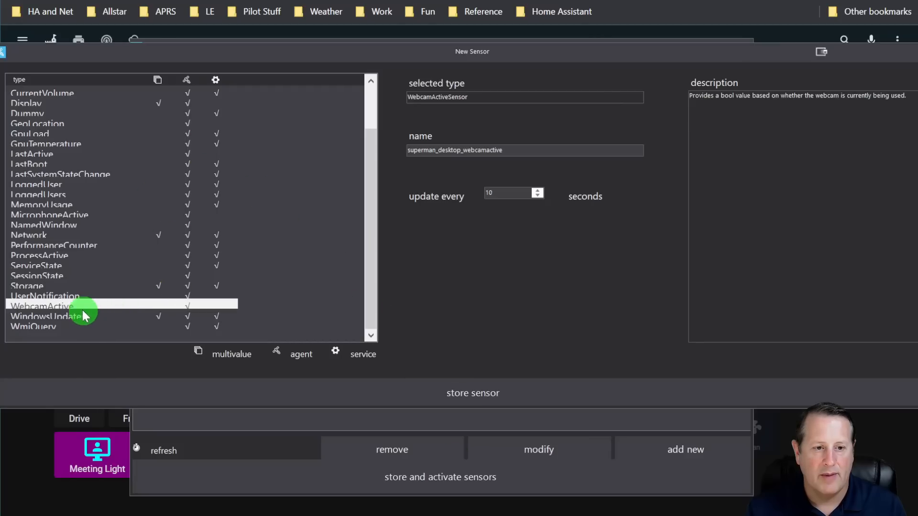
- Back in HASS.Agent's New Sensor window, examine the descriptions of the MicrophoneActive and Storage sensor types
click(60, 214)
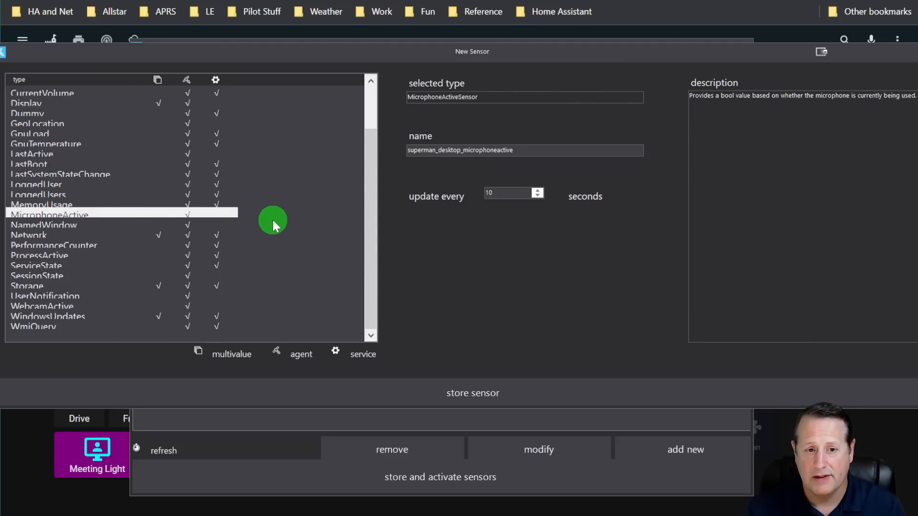
click(42, 286)
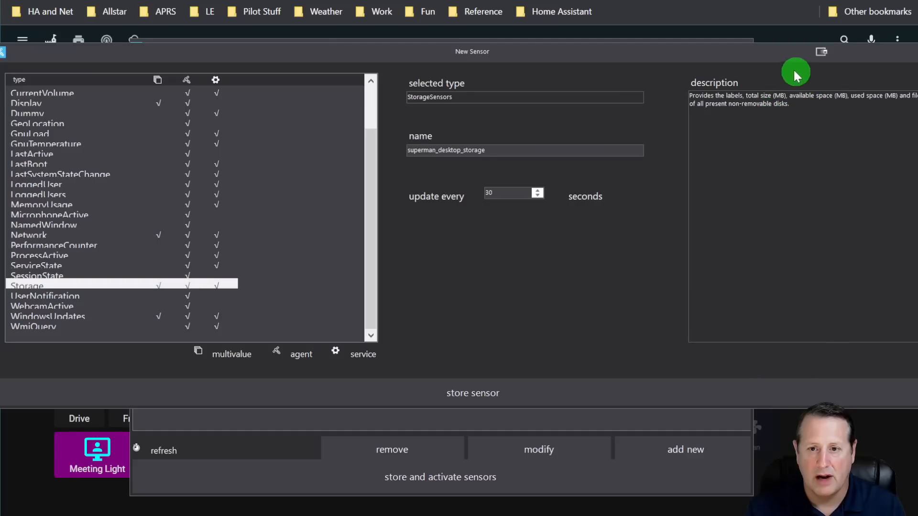
drag(777, 55, 767, 56)
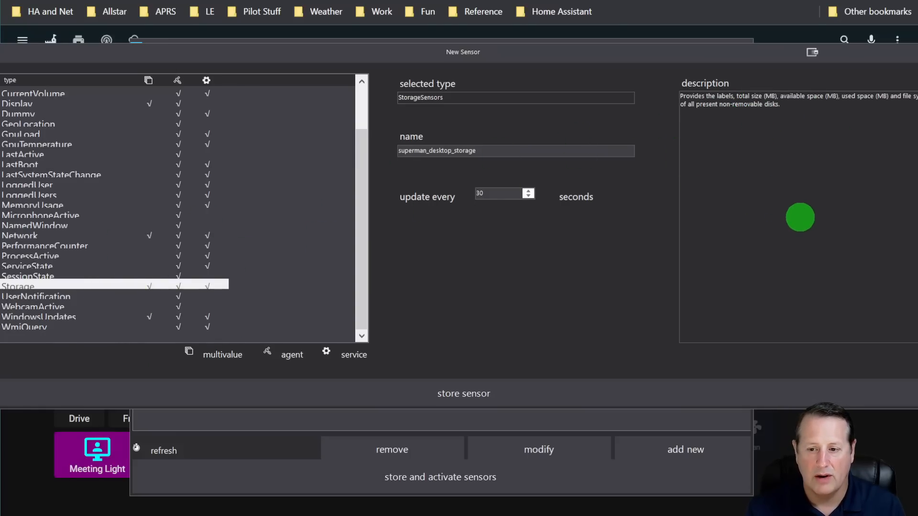
- Close the New Sensor window without storing a sensor, and close the Sensors Config and HASS.Agent windows
click(917, 53)
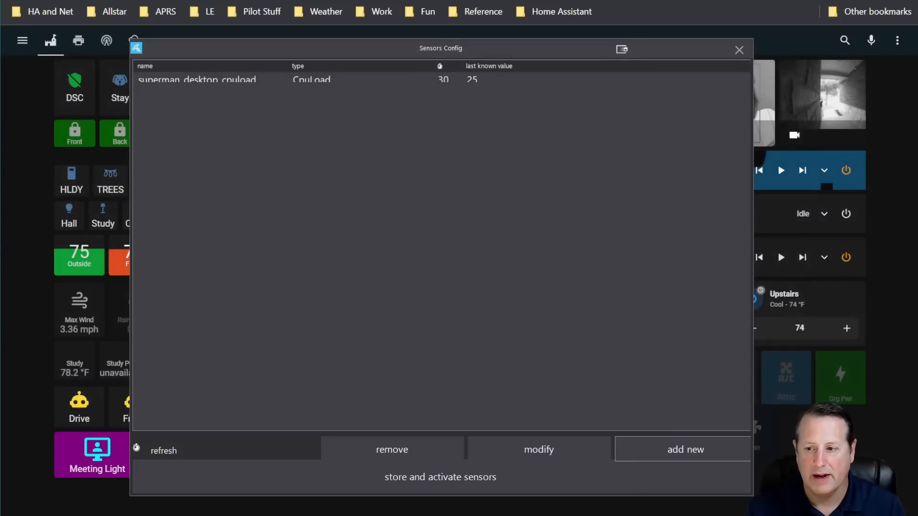
click(739, 50)
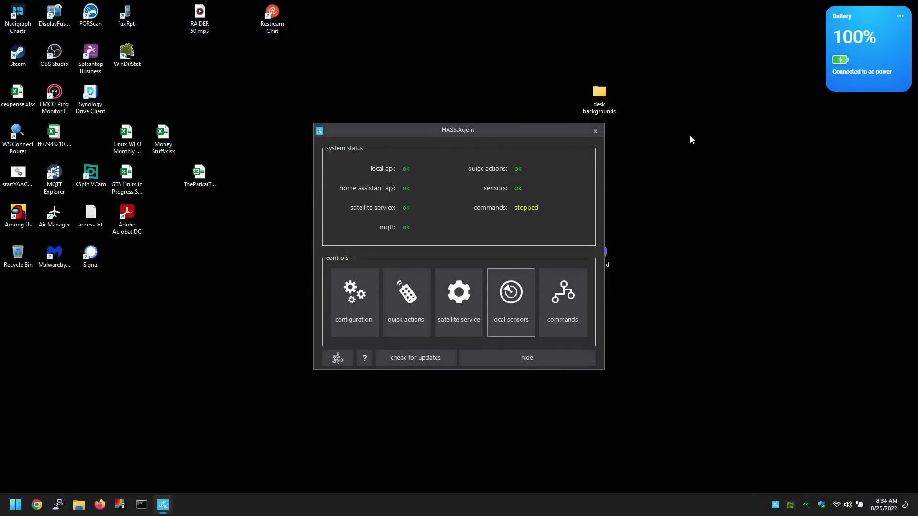
click(596, 130)
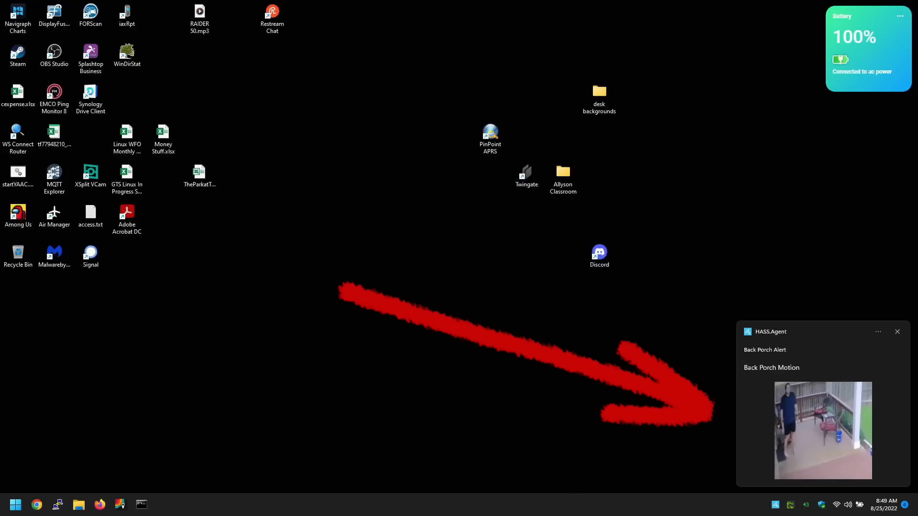
- Open the Windows notification list and collapse and re-expand the Back Porch Alert from HASS.Agent to examine it
click(902, 506)
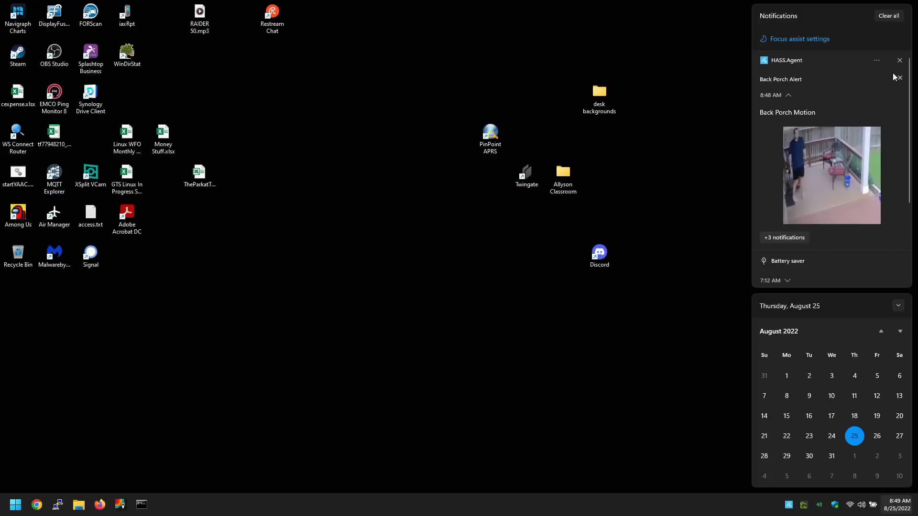
click(789, 96)
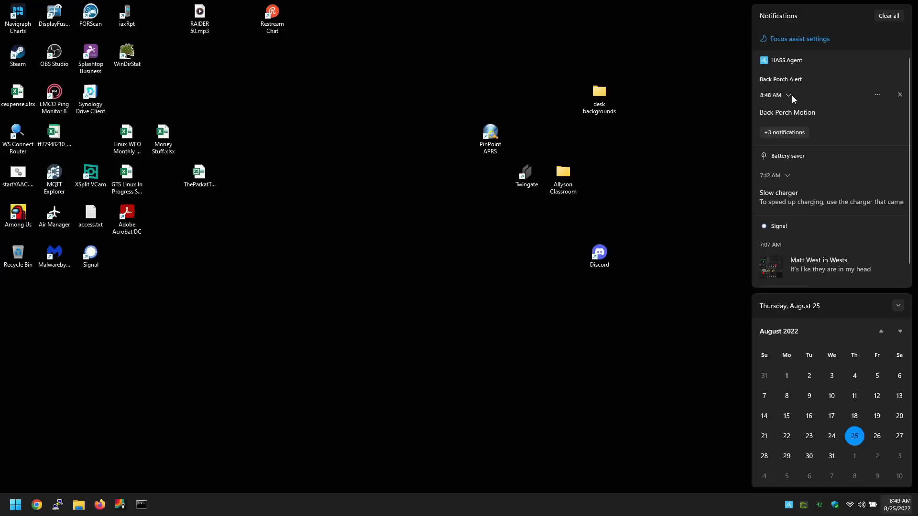
click(788, 95)
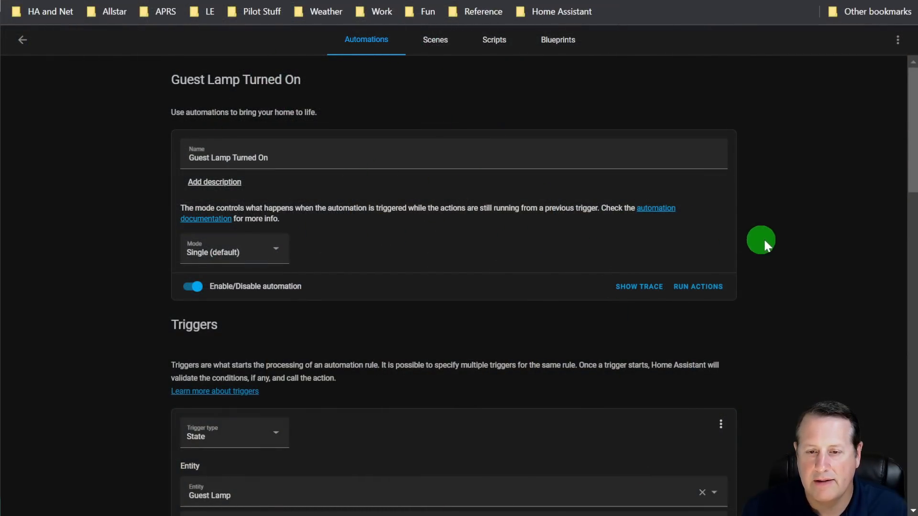
- Review the trigger and both notification actions of the Guest Lamp Turned On automation, ending in the hass_agent_yoga action's data field
scroll(766, 240, down, 3)
scroll(775, 258, down, 4)
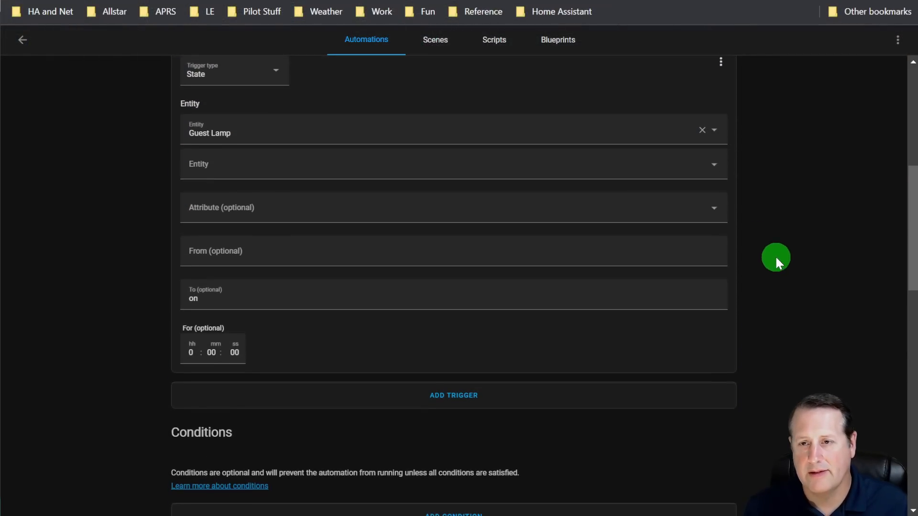
scroll(792, 321, down, 8)
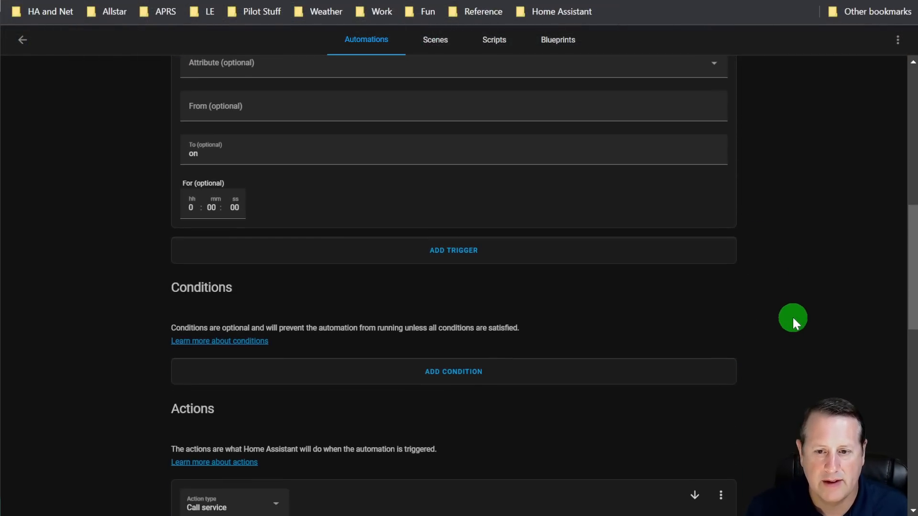
scroll(793, 318, down, 4)
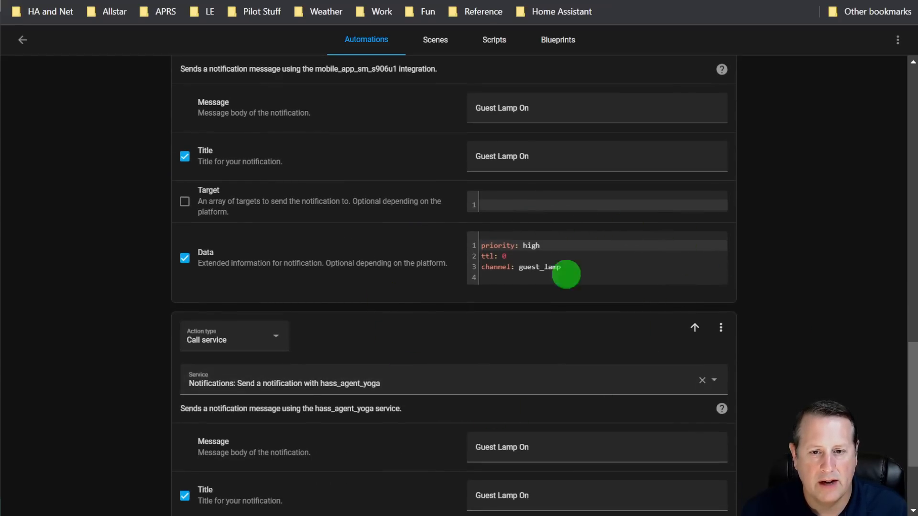
scroll(819, 317, down, 3)
scroll(819, 317, up, 6)
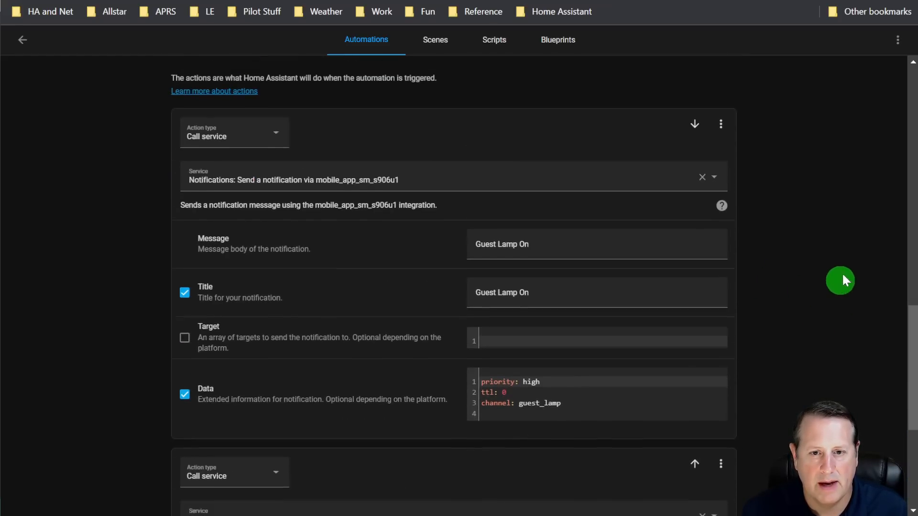
scroll(857, 376, down, 6)
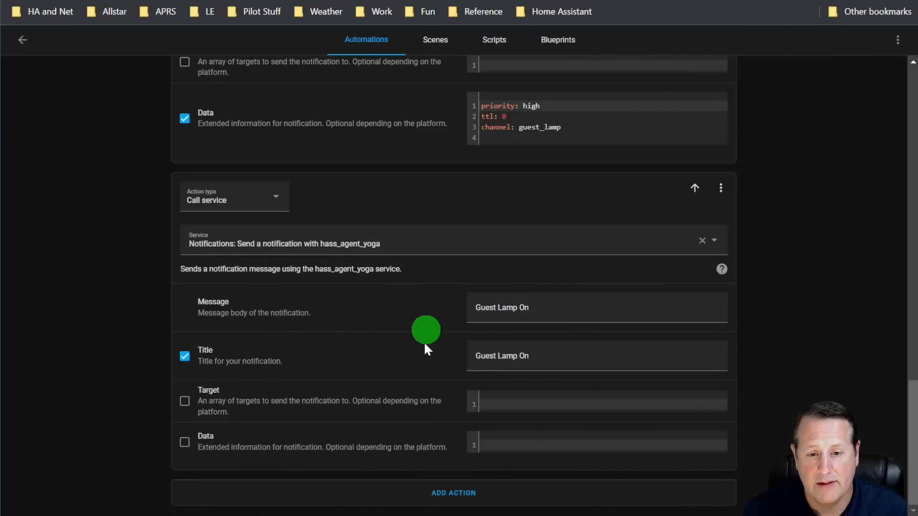
click(576, 448)
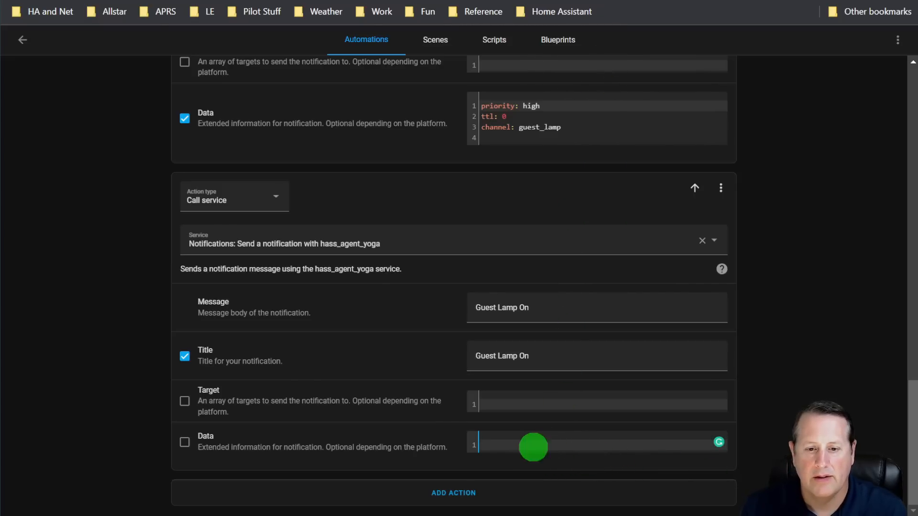
- Switch to the HASS.Agent documentation, look through the Introduction's Notifications section, and read the Notification Usage and Examples page
click(694, 95)
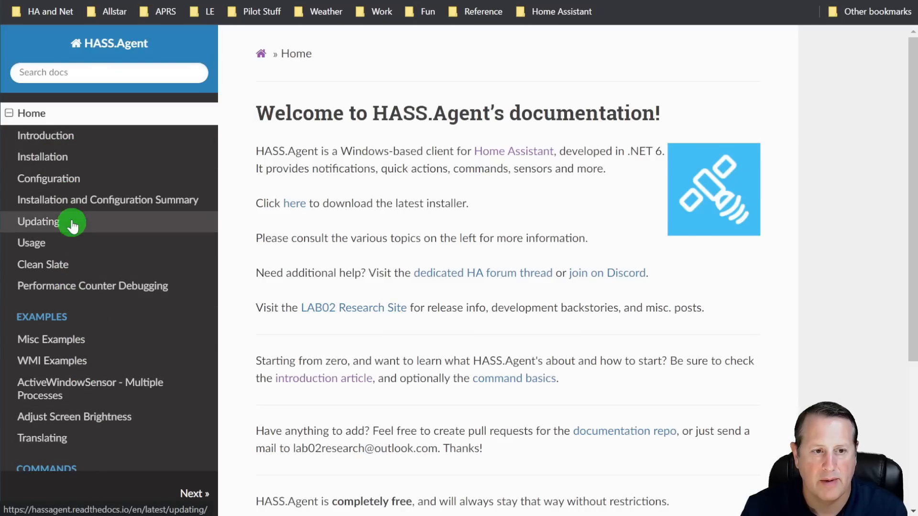
click(52, 136)
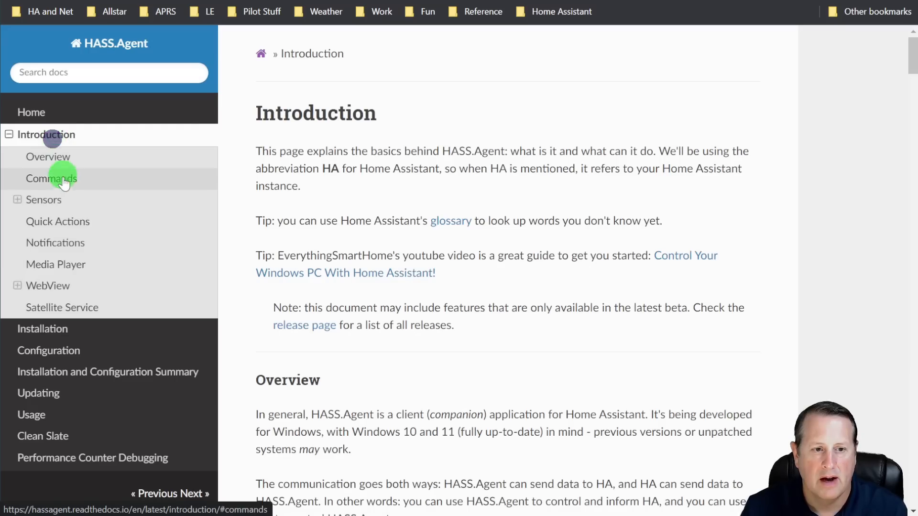
click(67, 243)
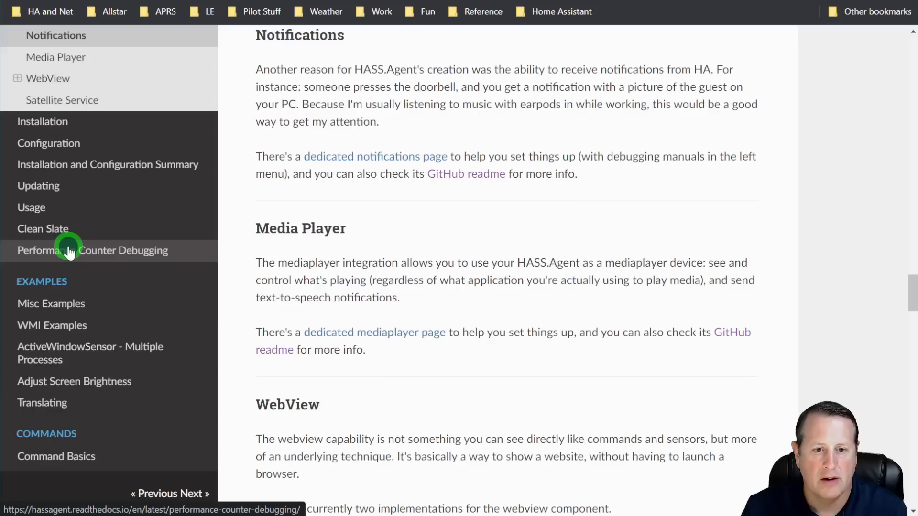
scroll(455, 283, down, 4)
scroll(63, 299, down, 3)
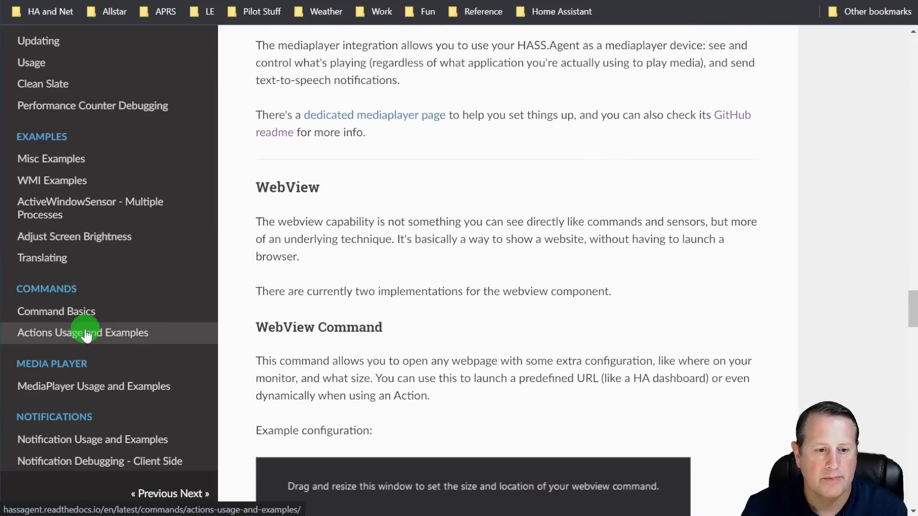
scroll(110, 344, down, 3)
click(139, 312)
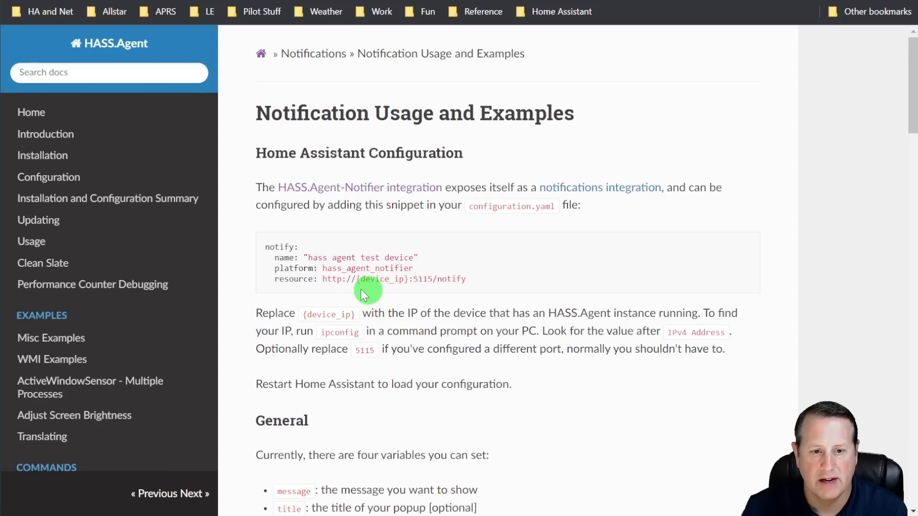
scroll(335, 277, down, 8)
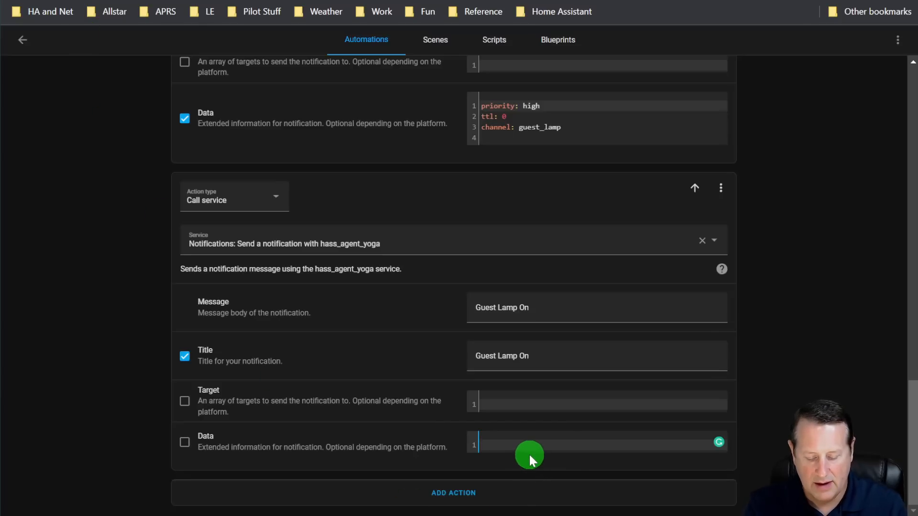
- Enter "duration: 10" as the data of the hass_agent_yoga notification action in the Guest Lamp Turned On automation
text(duration: 10)
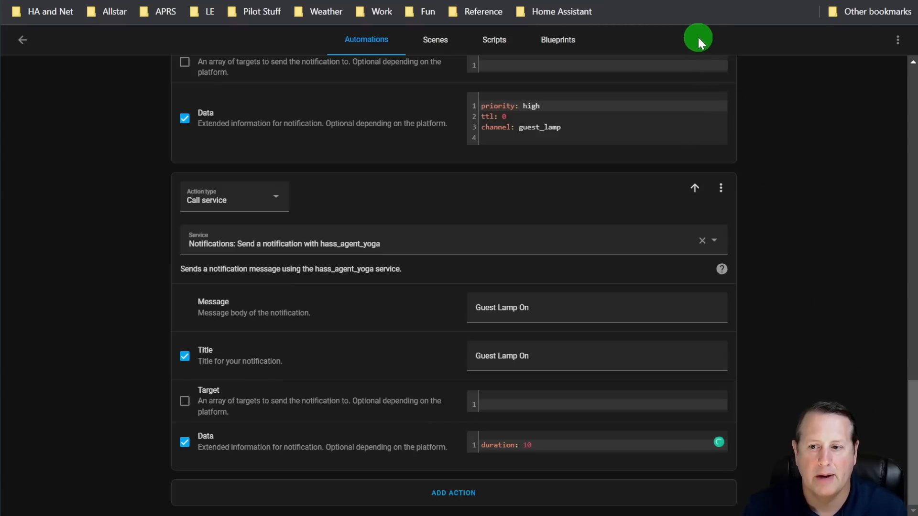
- Switch to the HASS.Agent documentation, look at the MediaPlayer Usage and Examples page, and open the WebView section of the Introduction
click(574, 1)
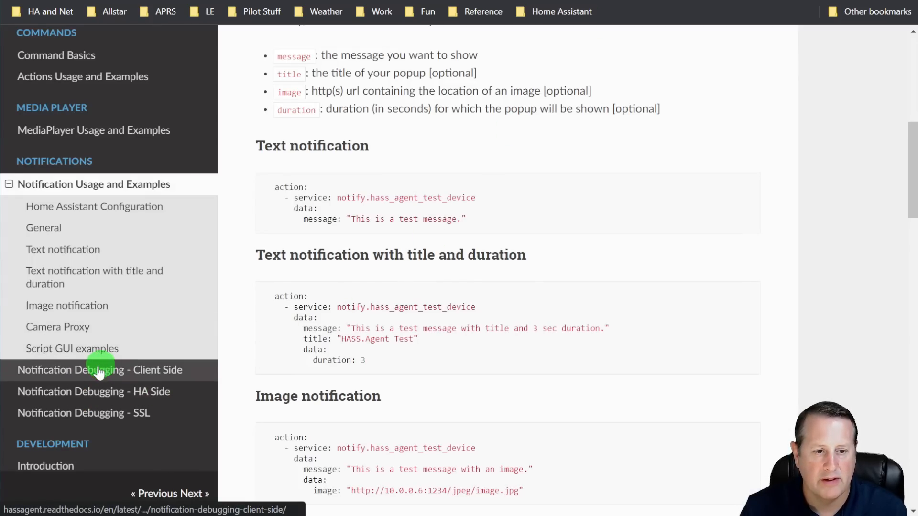
scroll(96, 377, down, 1)
scroll(131, 378, up, 3)
click(128, 244)
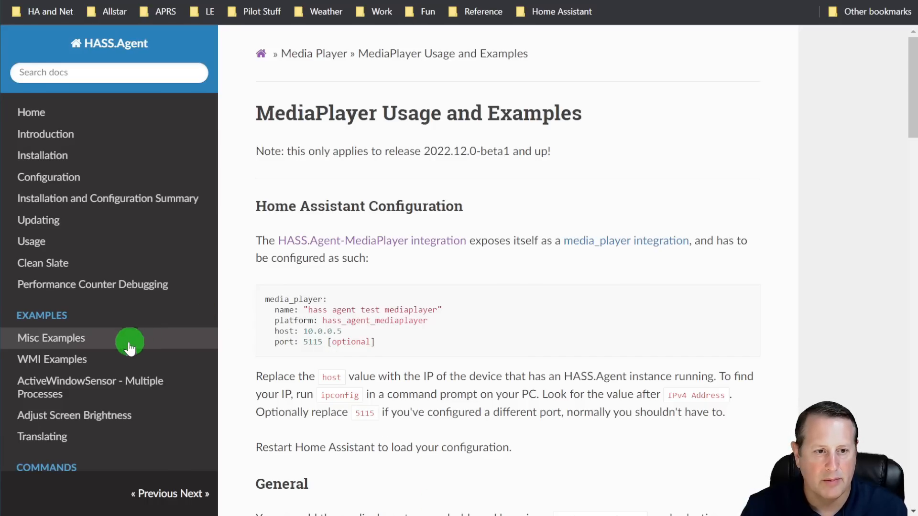
click(67, 133)
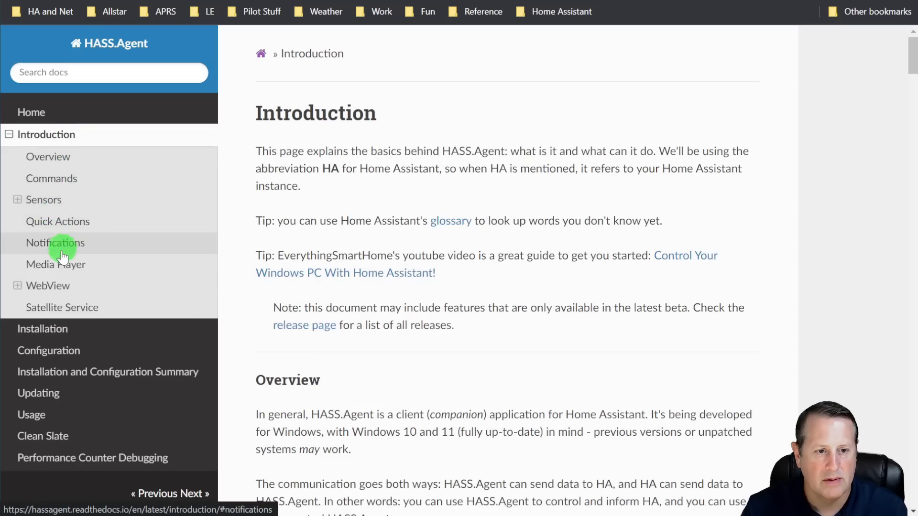
click(58, 283)
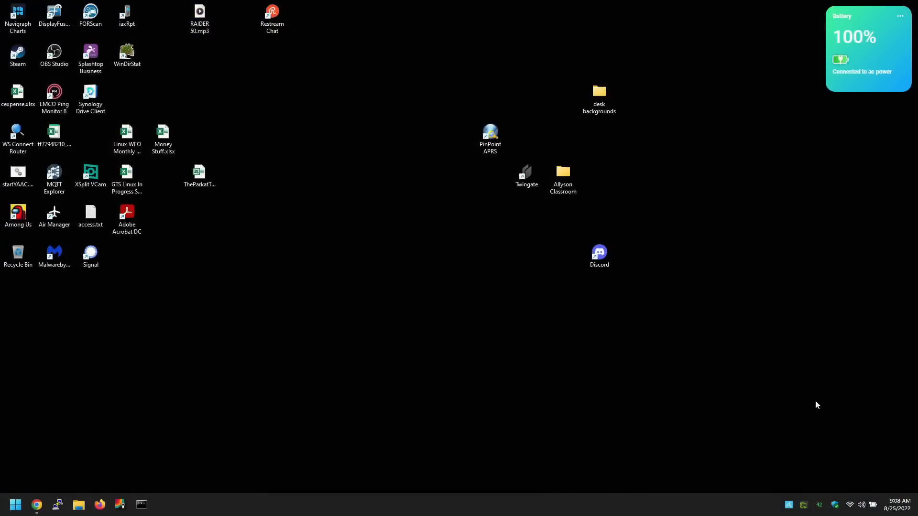
- Open the Home Assistant webview from the HASS.Agent tray icon and look through its dashboard
click(786, 506)
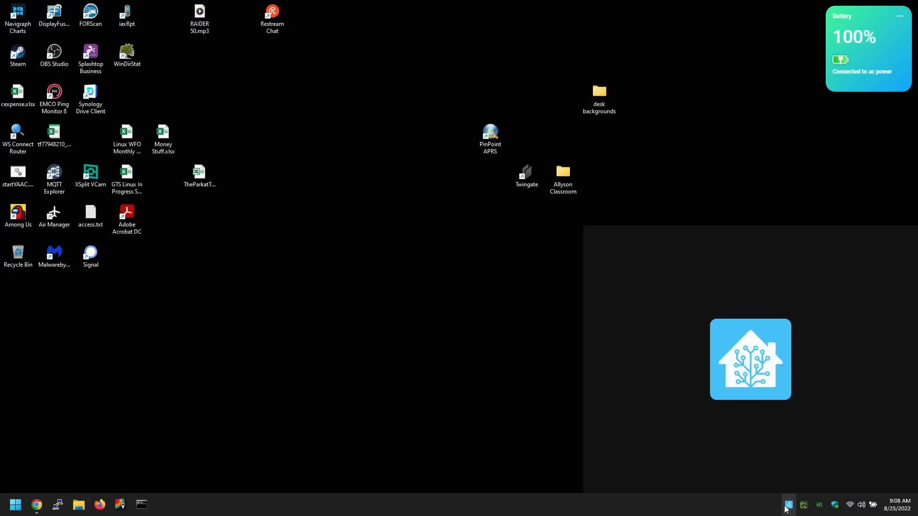
scroll(615, 365, down, 3)
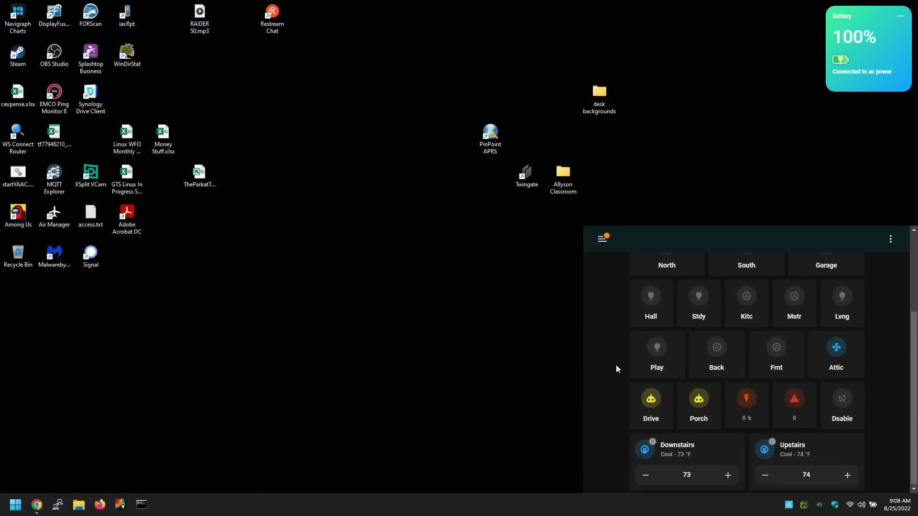
scroll(615, 366, up, 3)
scroll(613, 357, down, 3)
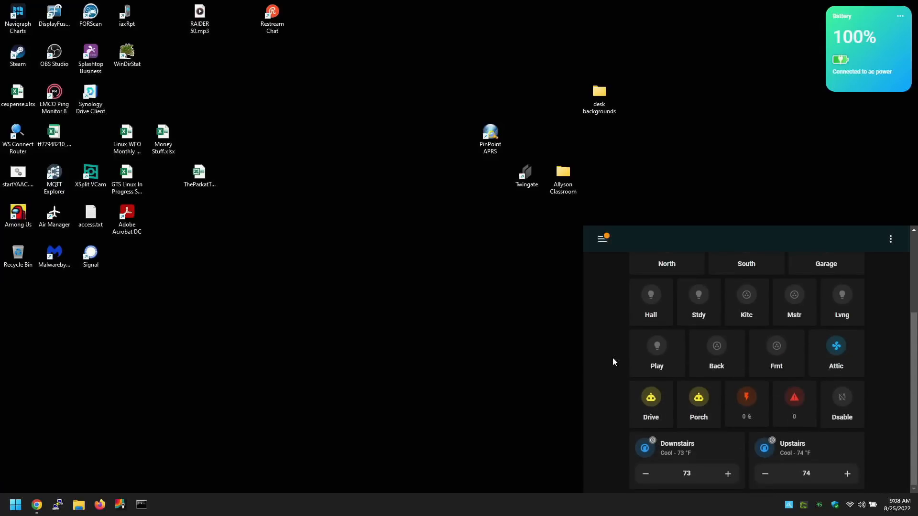
scroll(612, 357, up, 3)
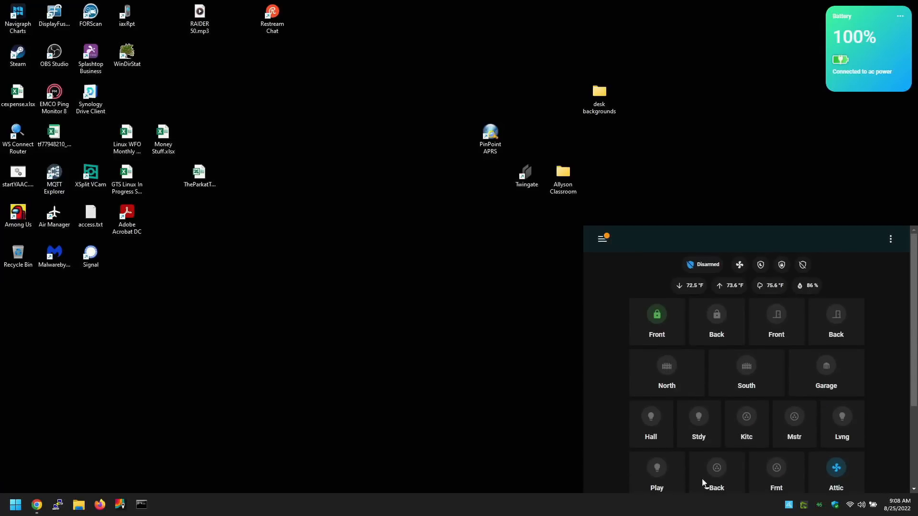
- Review the existing WebView command's parameters in HASS.Agent, save the command, and store and activate the commands
click(790, 508)
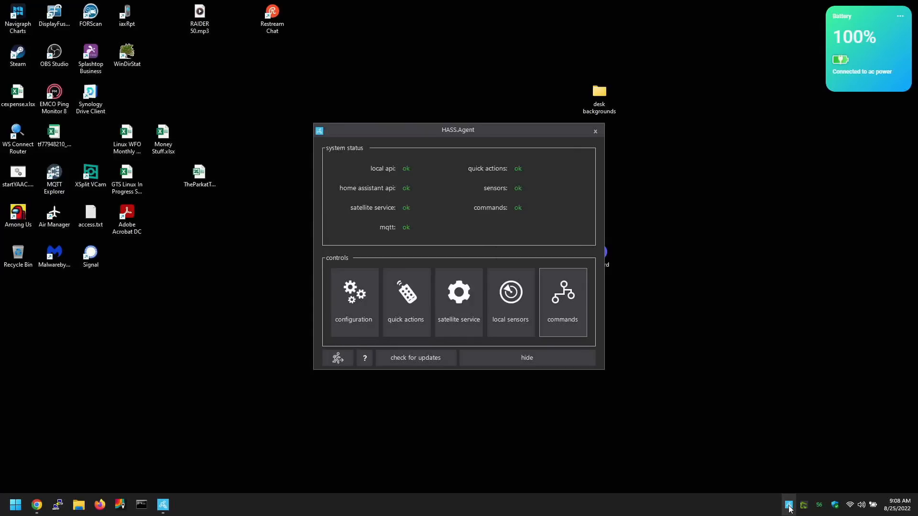
click(565, 312)
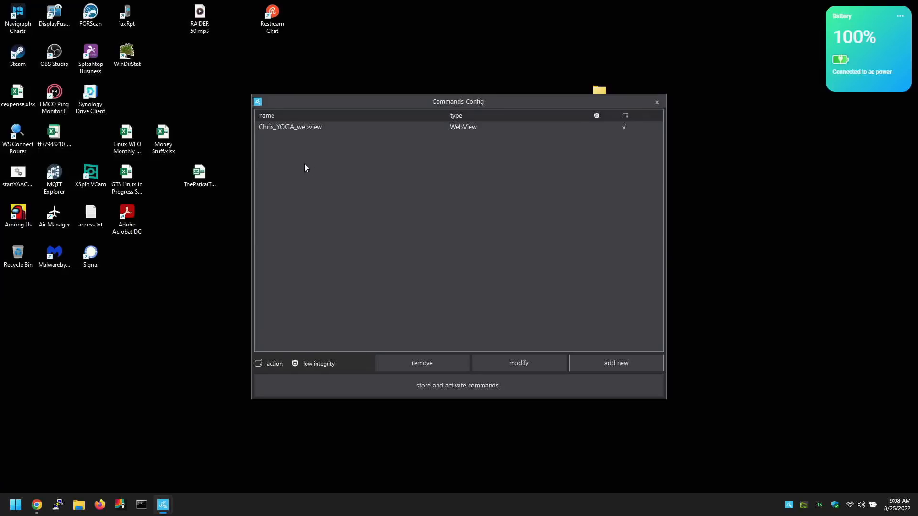
double_click(302, 128)
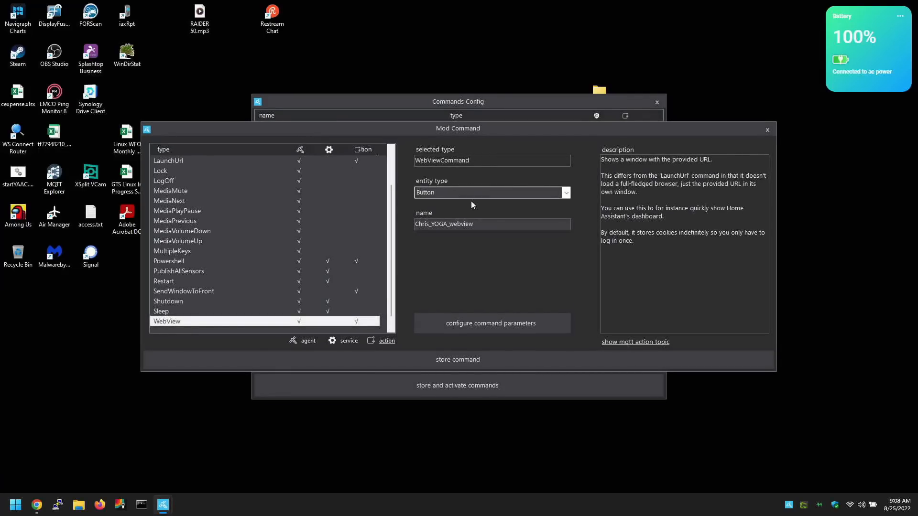
click(487, 329)
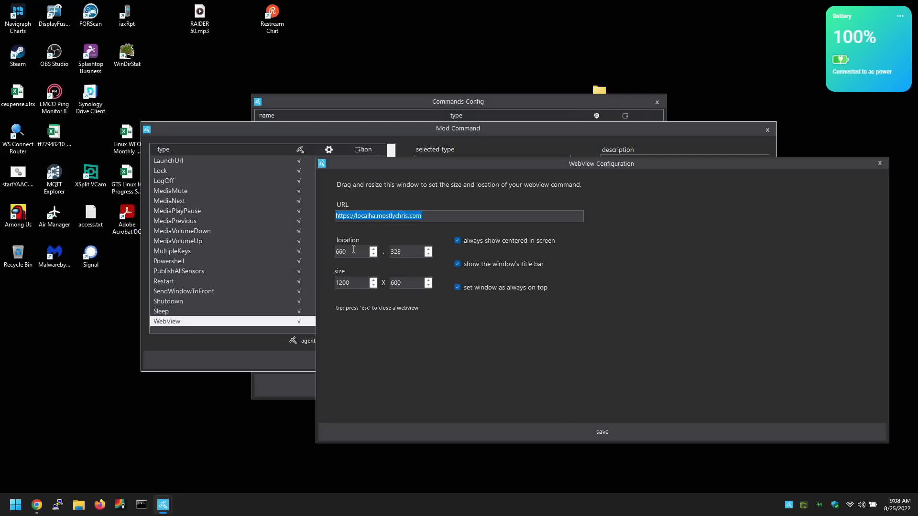
click(630, 435)
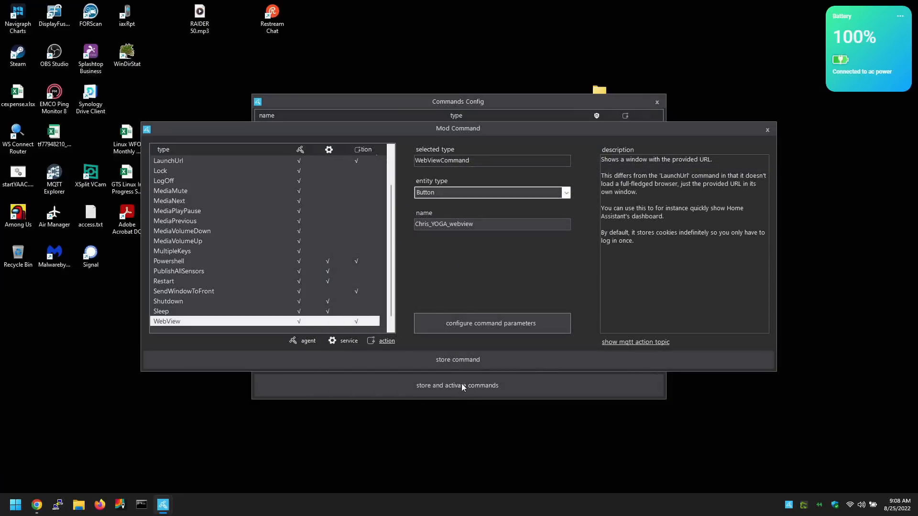
click(460, 359)
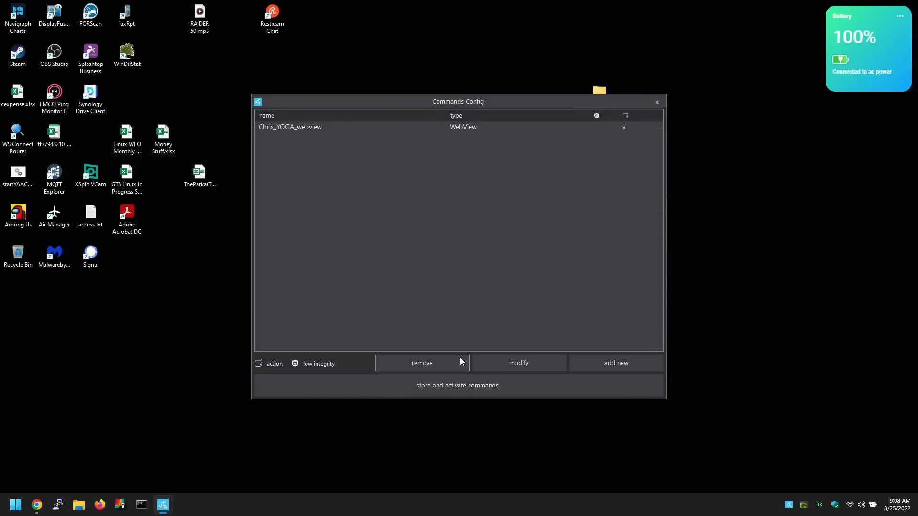
click(480, 385)
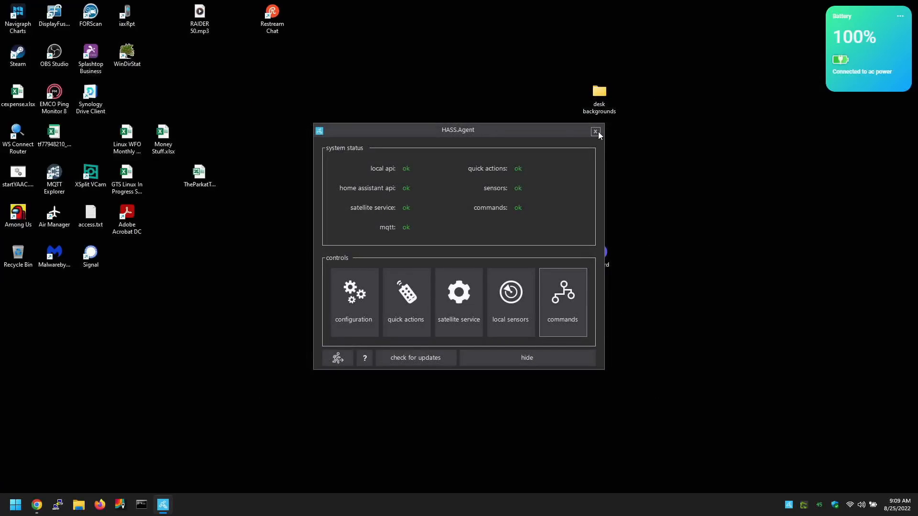
- Open the Tray Icon settings in the HASS.Agent configuration and bring up the tray webview to examine its current size
click(356, 301)
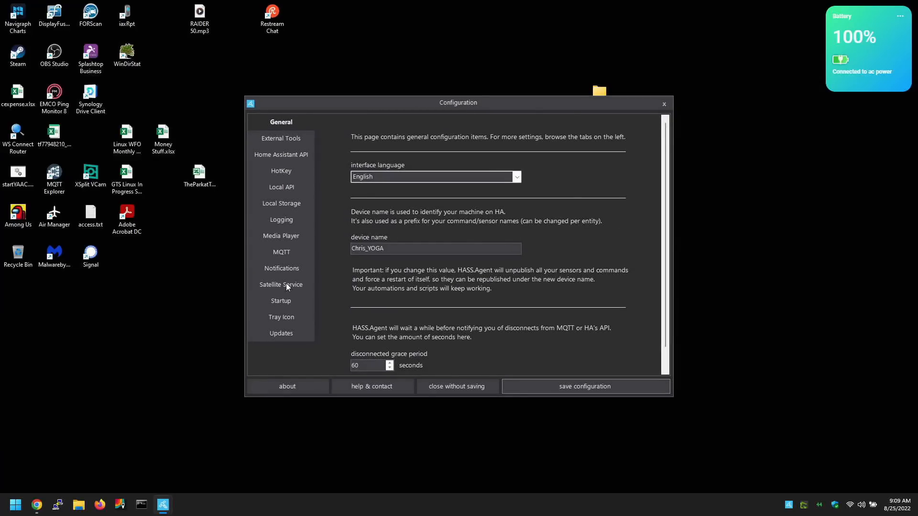
click(283, 318)
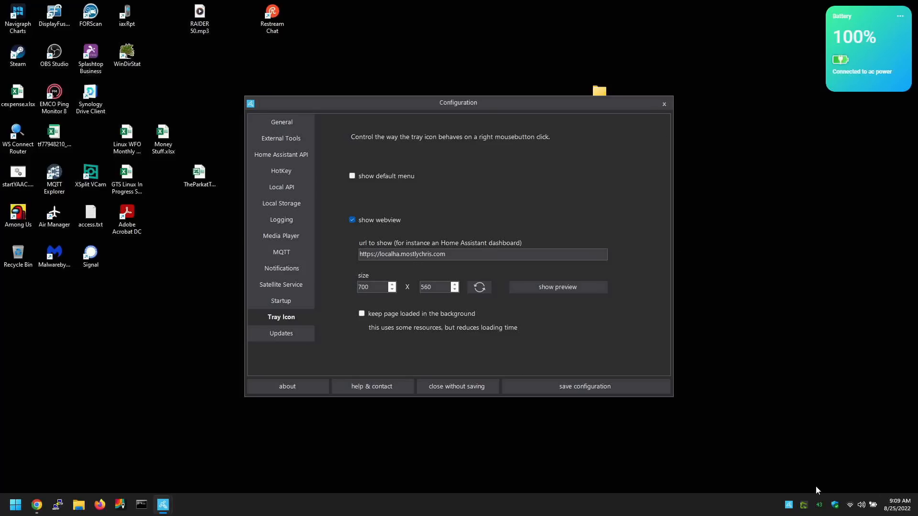
right_click(789, 505)
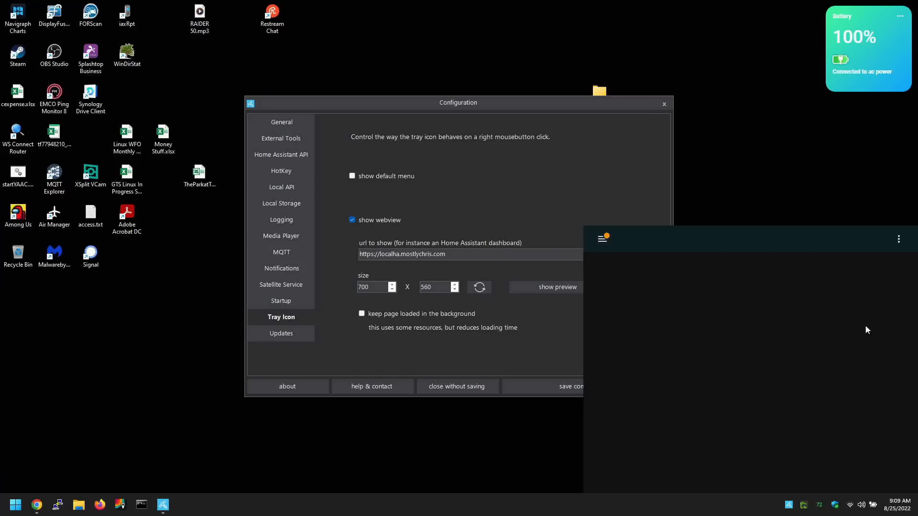
scroll(738, 383, down, 1)
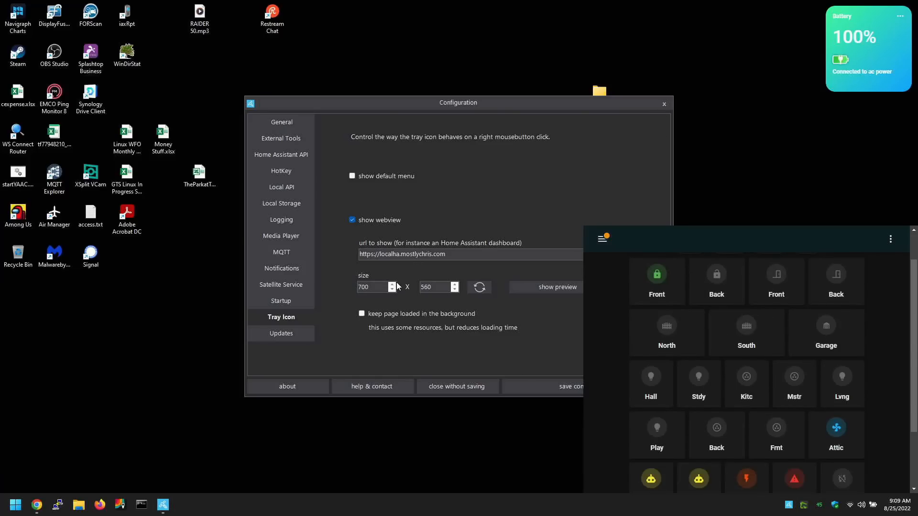
- Set the tray icon webview's width to 1200, enter a new height, and save the configuration
click(340, 287)
drag(370, 290, 348, 290)
text(1200)
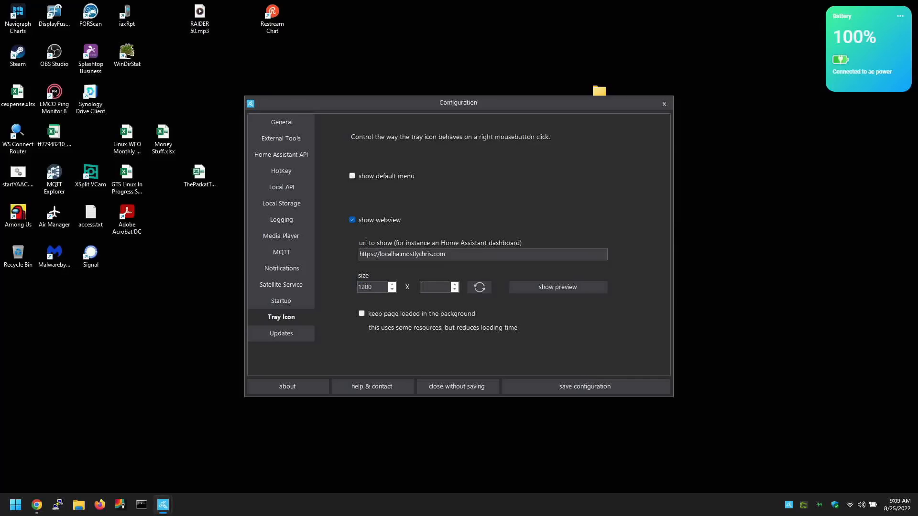
click(569, 386)
click(443, 281)
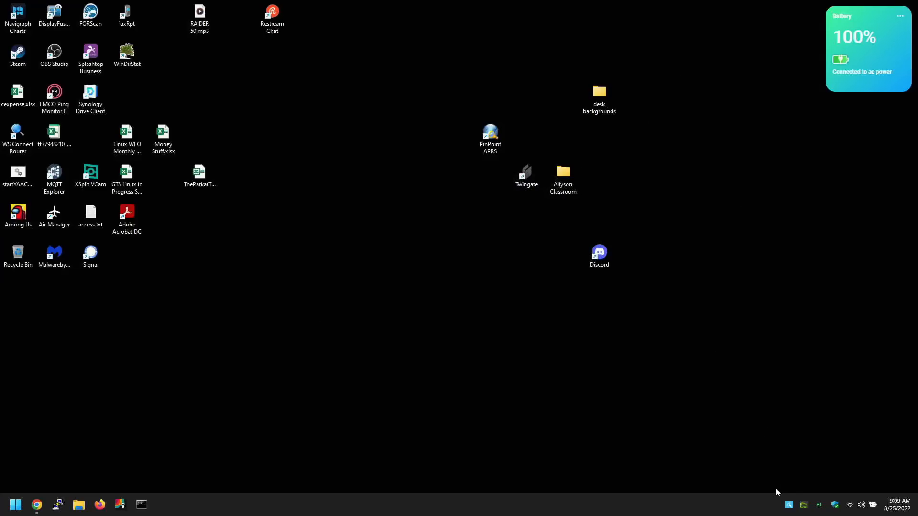
- Open the resized tray webview, look through the Mobile dashboard, and briefly open and close the HASS.Agent main window
click(787, 505)
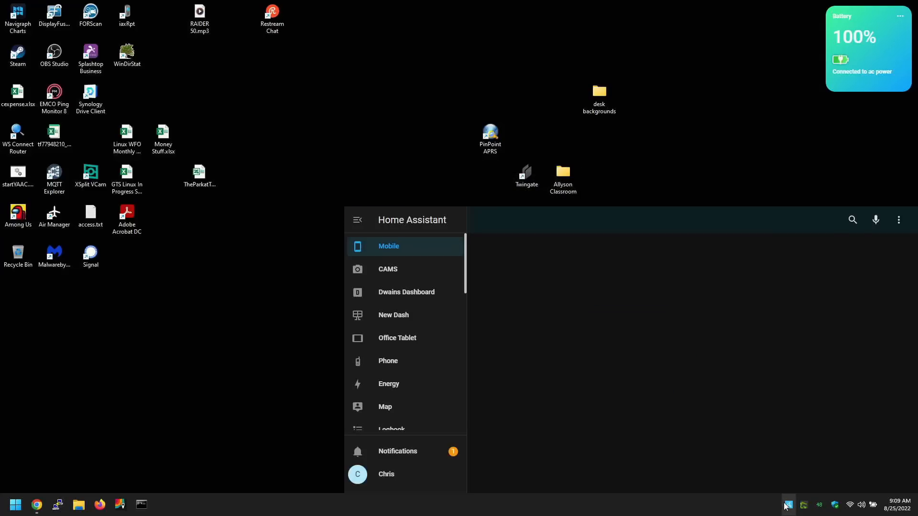
scroll(563, 334, down, 2)
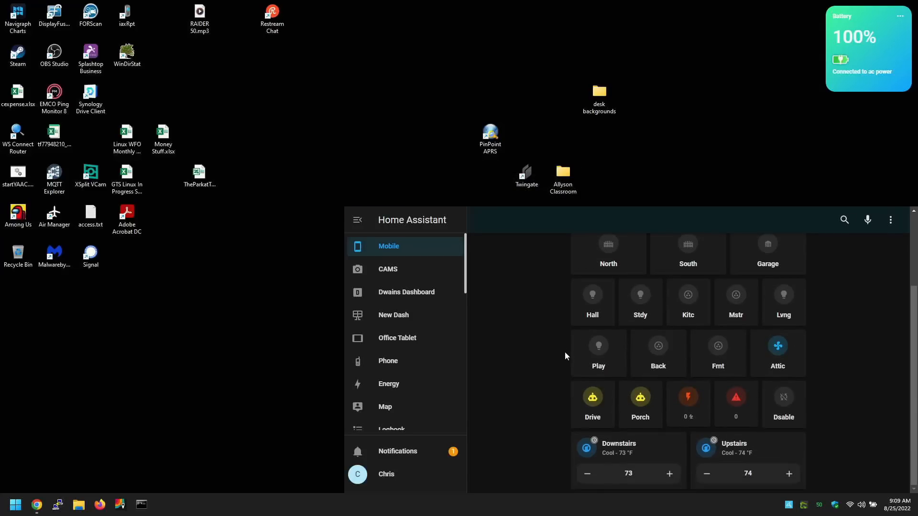
scroll(564, 354, up, 3)
scroll(554, 361, down, 2)
scroll(581, 368, up, 2)
scroll(545, 358, down, 2)
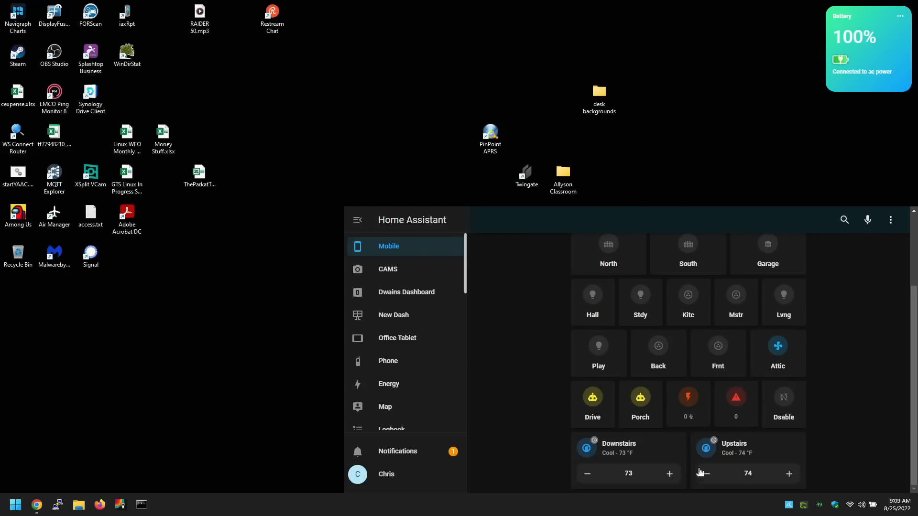
click(789, 505)
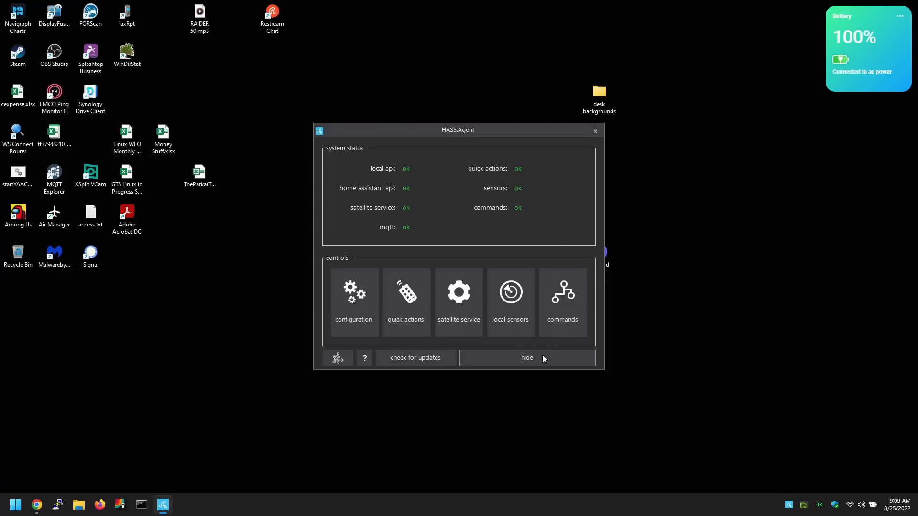
click(596, 132)
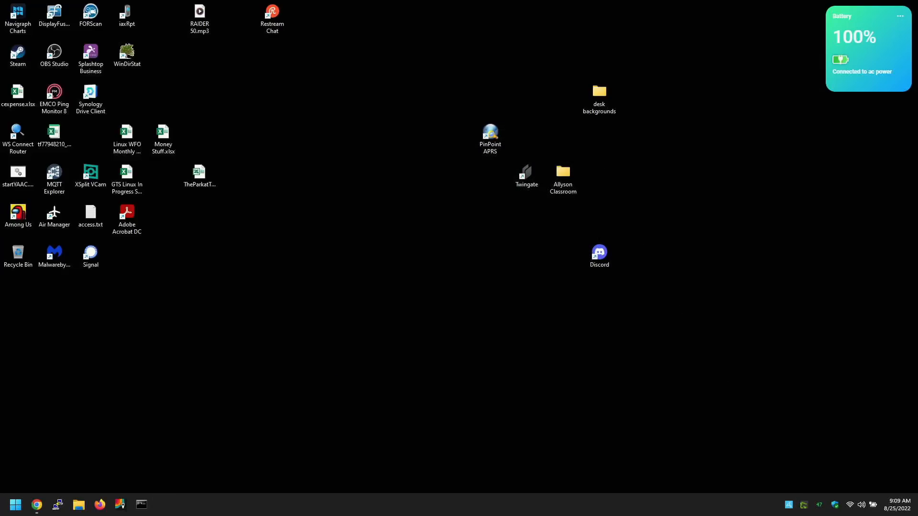